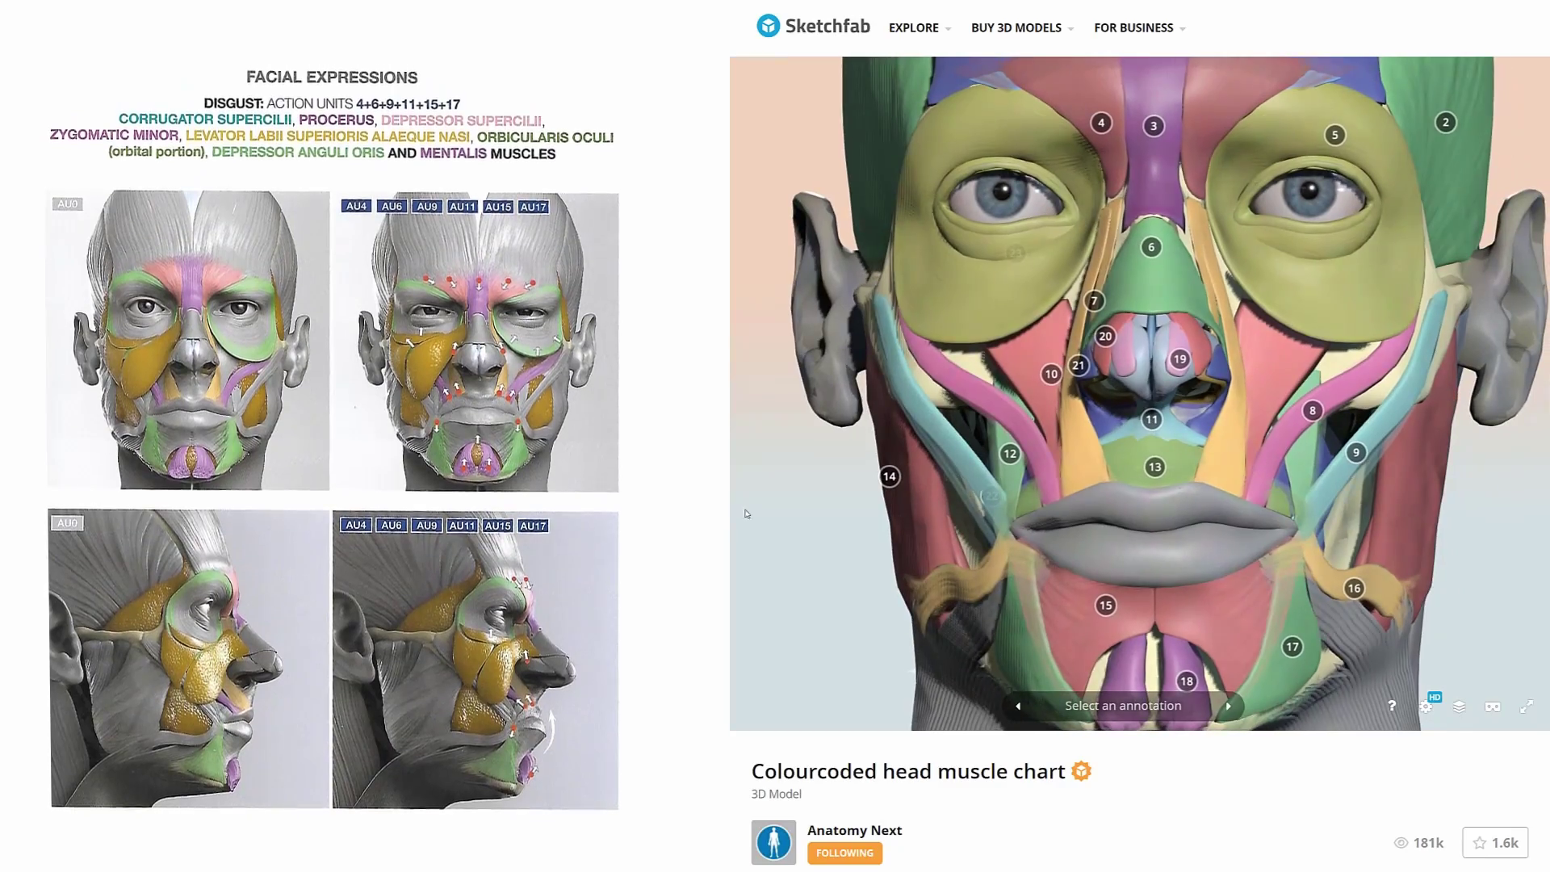
Step through the numbered muscle annotations on the head model, reading each muscle's origin, insertion and action, starting with Frontalis
click(1228, 706)
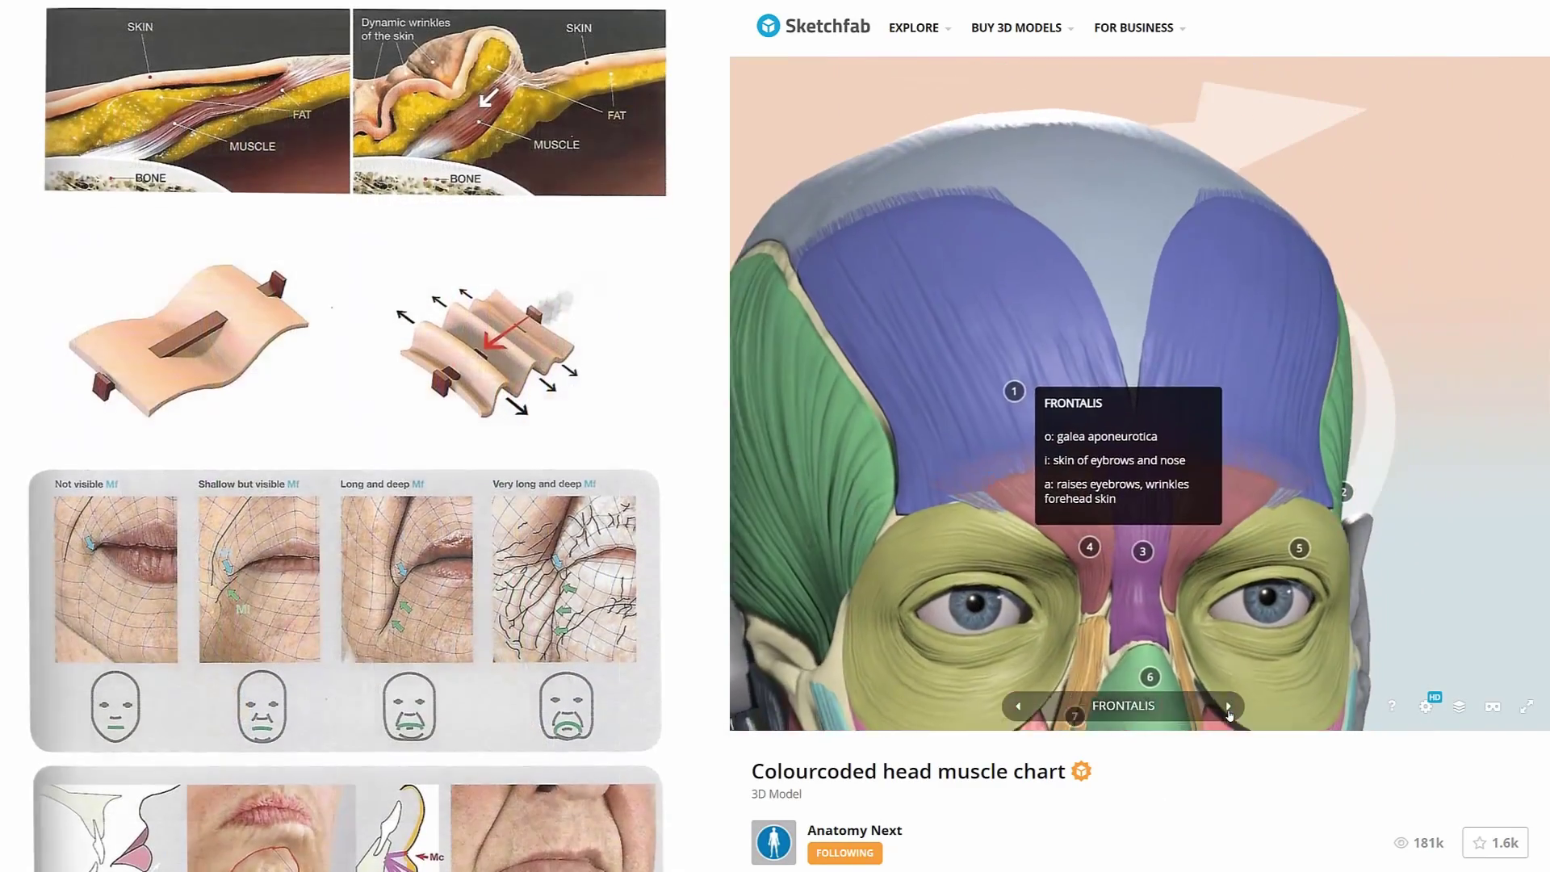
click(1228, 707)
click(1228, 708)
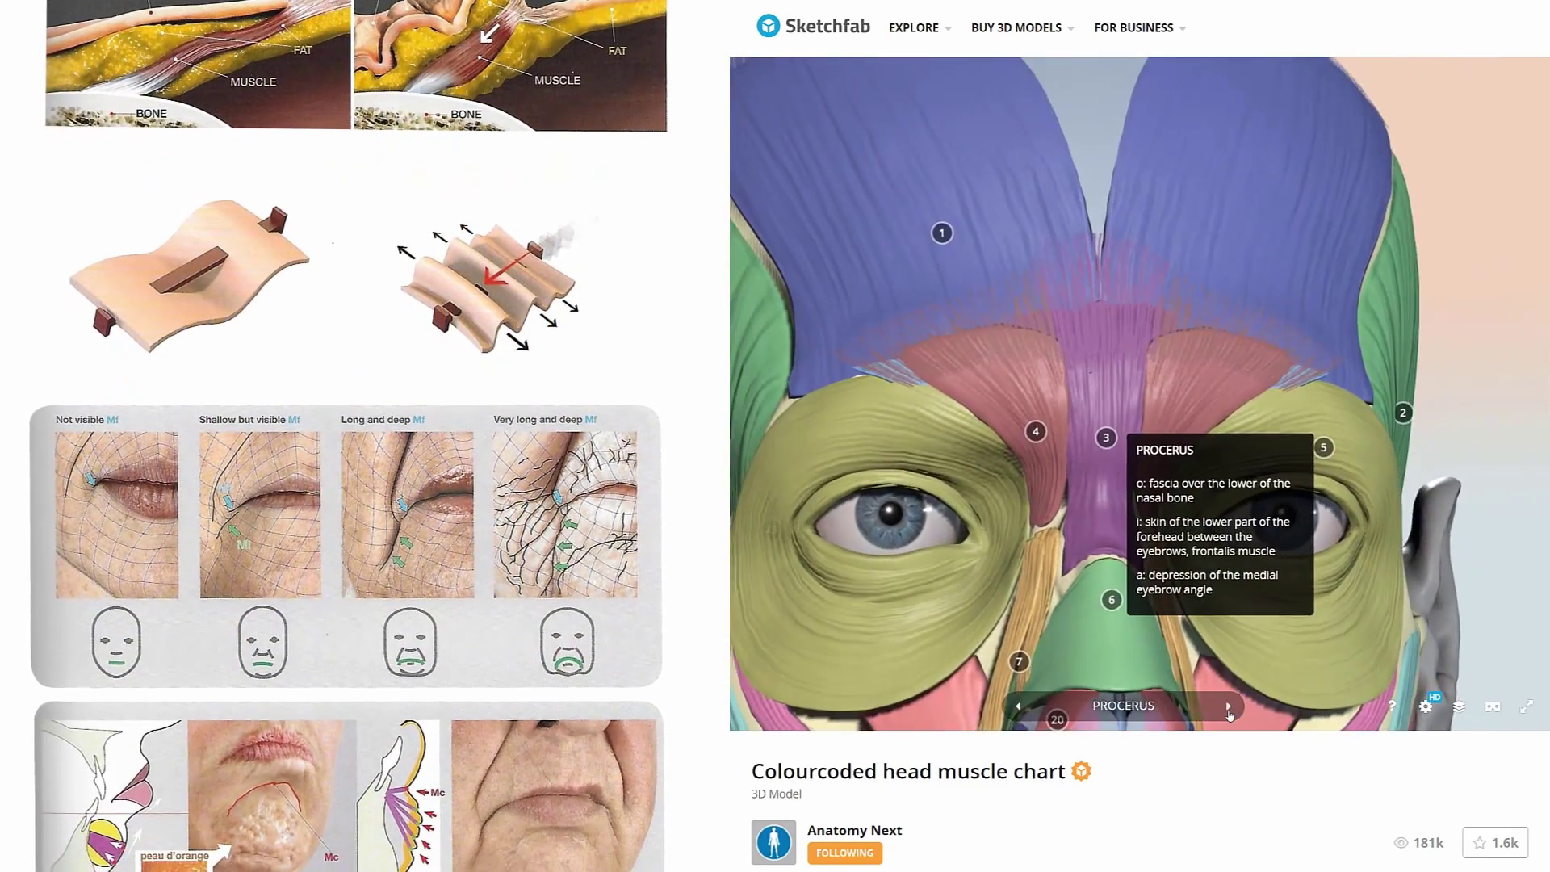
click(1228, 707)
click(1228, 707)
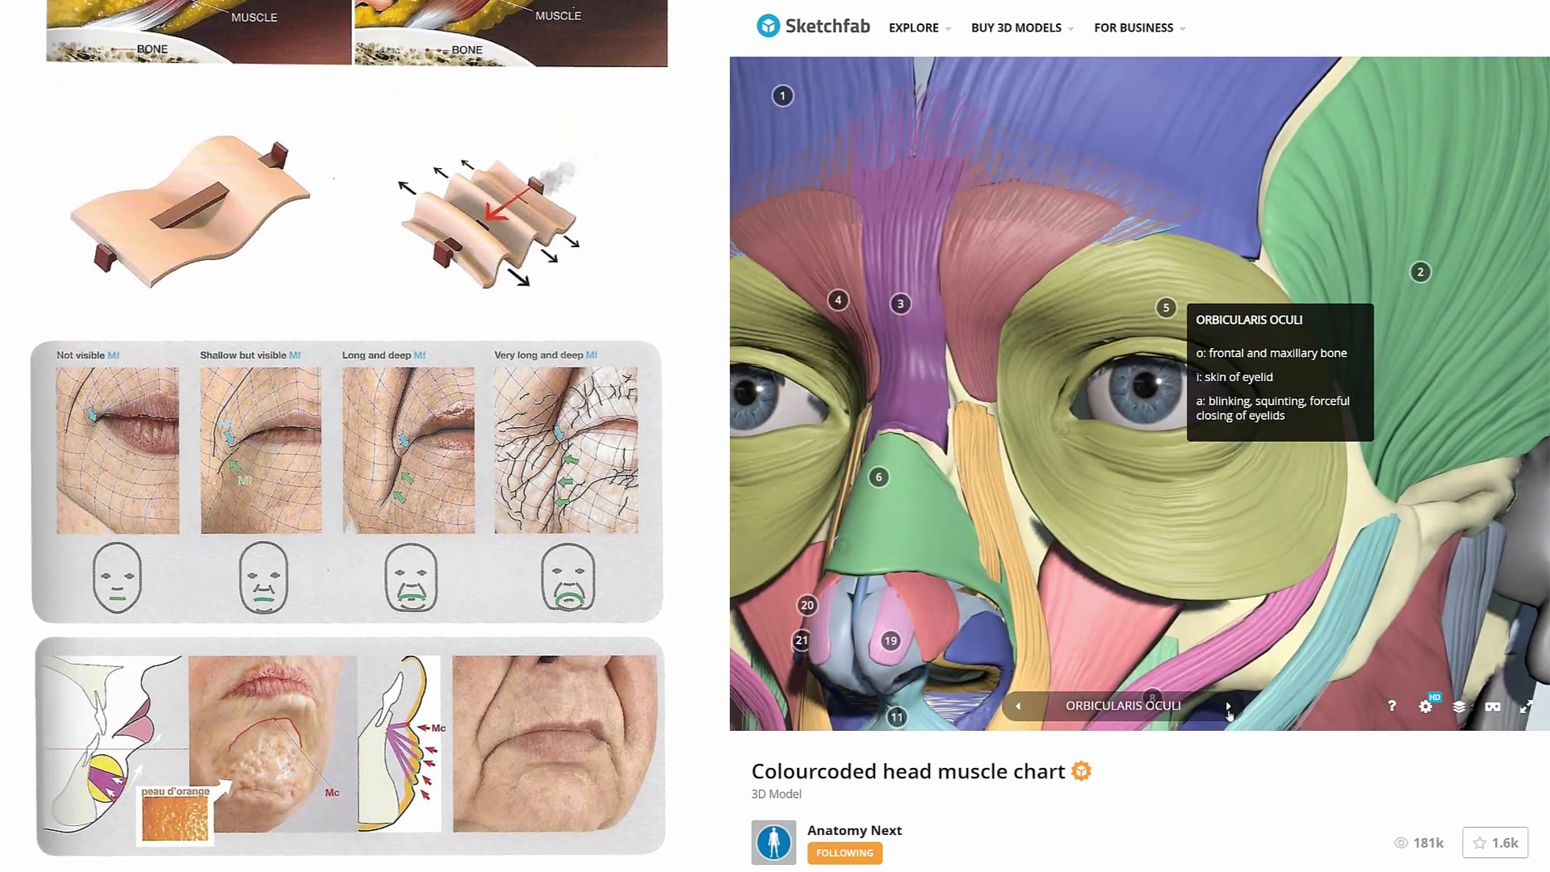
click(1228, 708)
click(1228, 707)
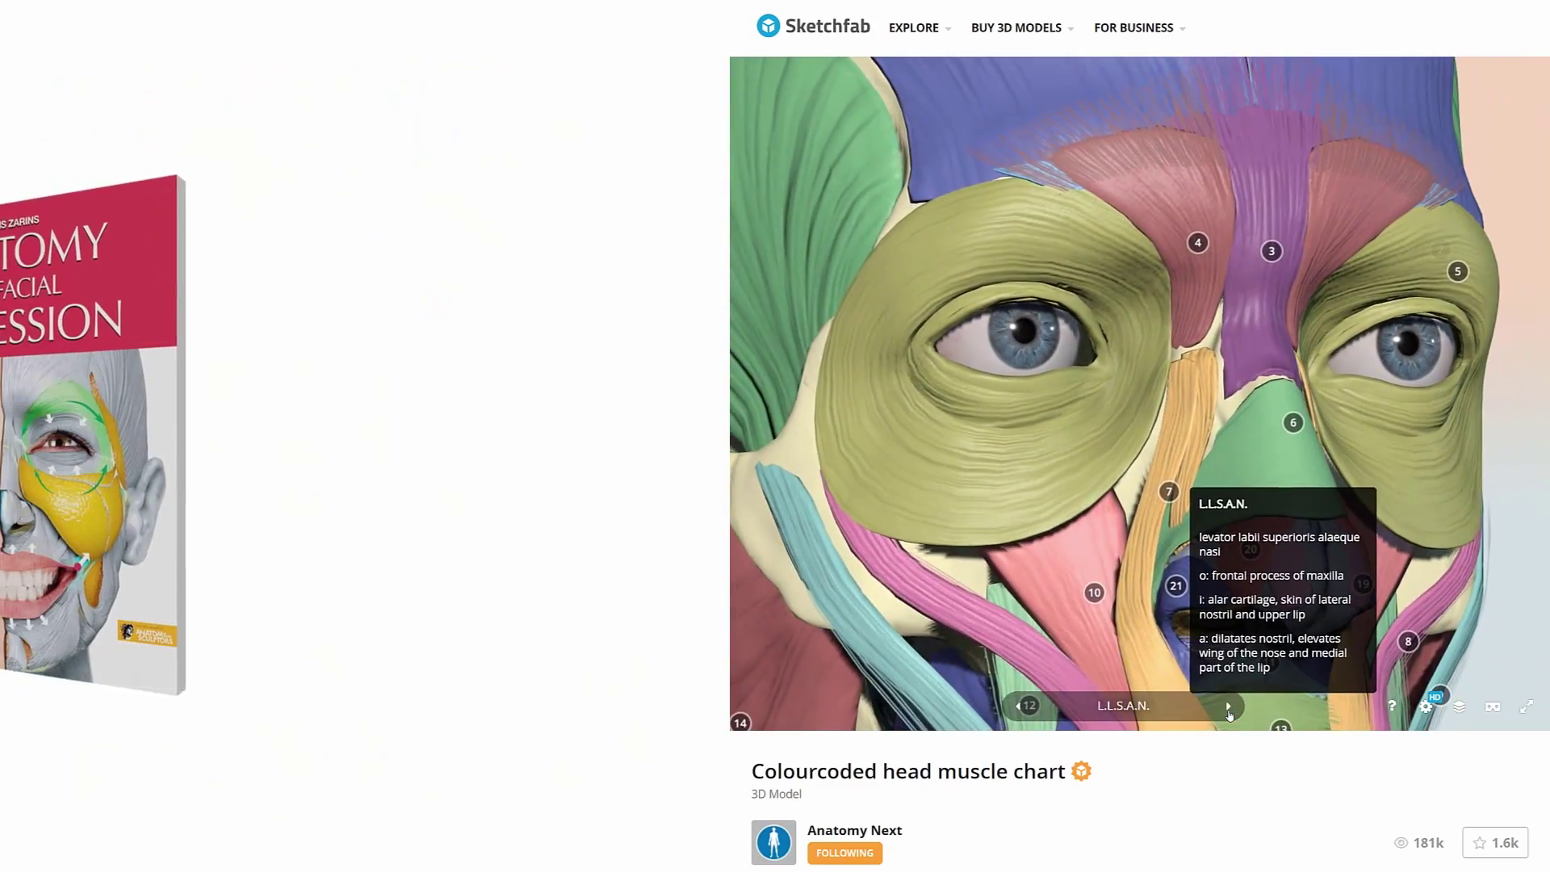
click(1228, 707)
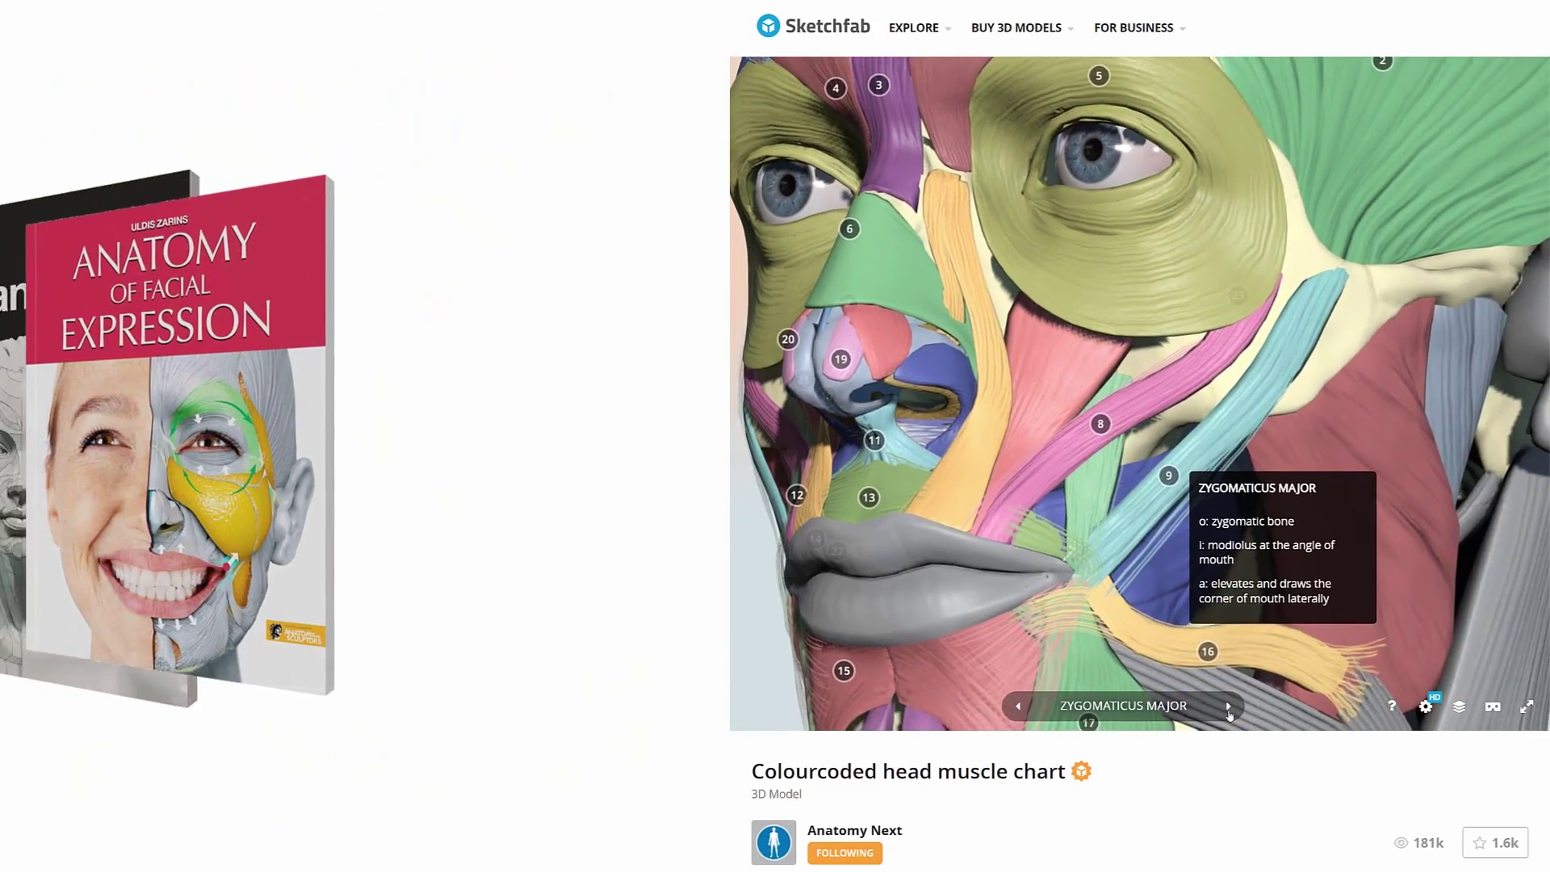
click(1228, 708)
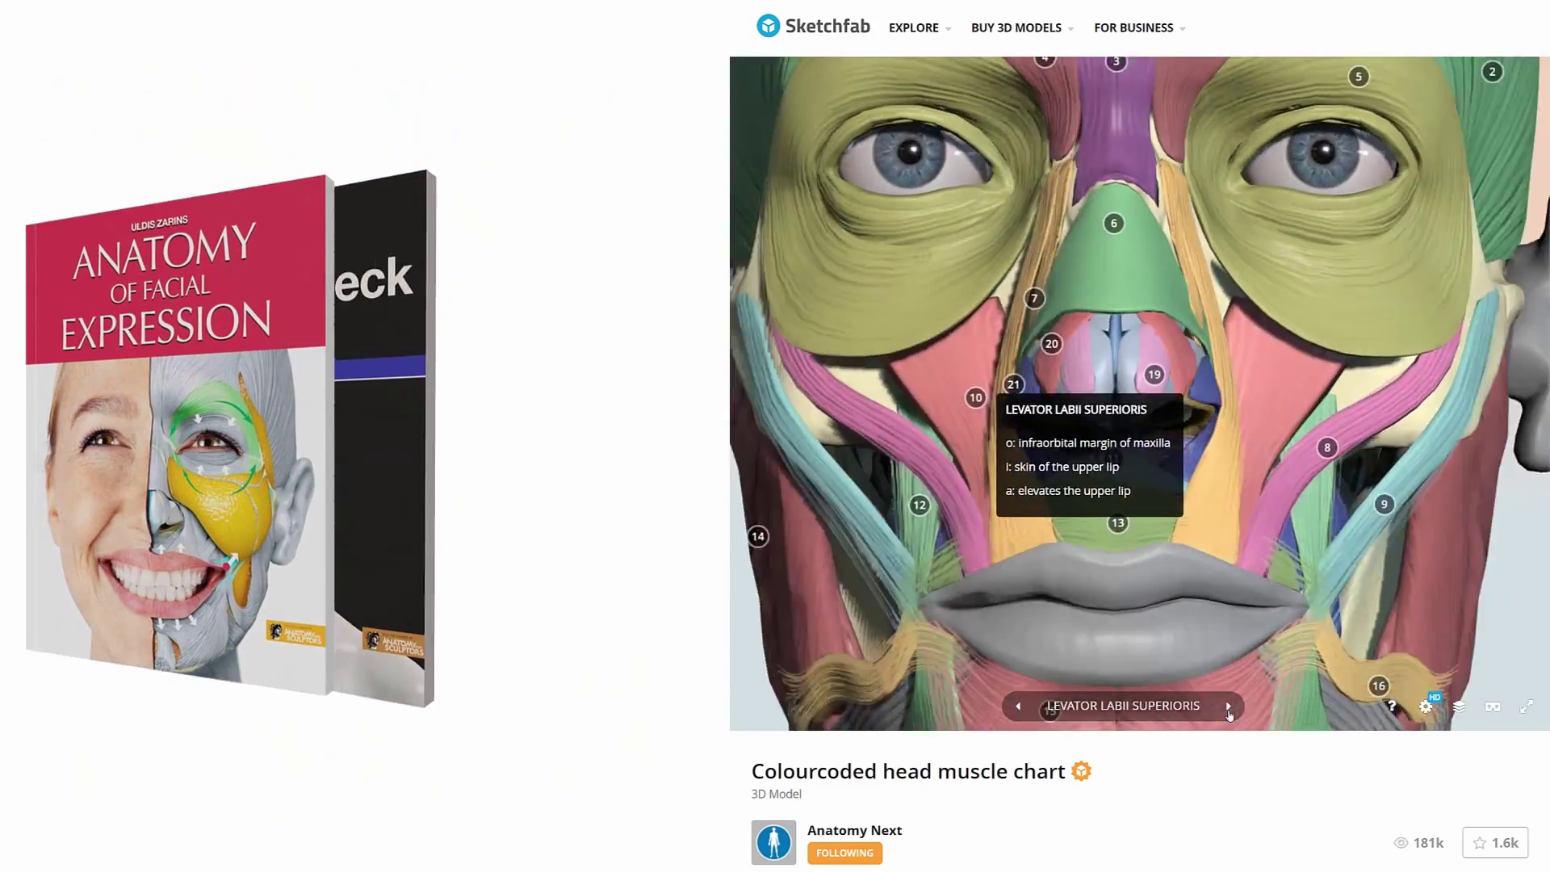
click(1228, 707)
click(1228, 707)
click(1228, 707)
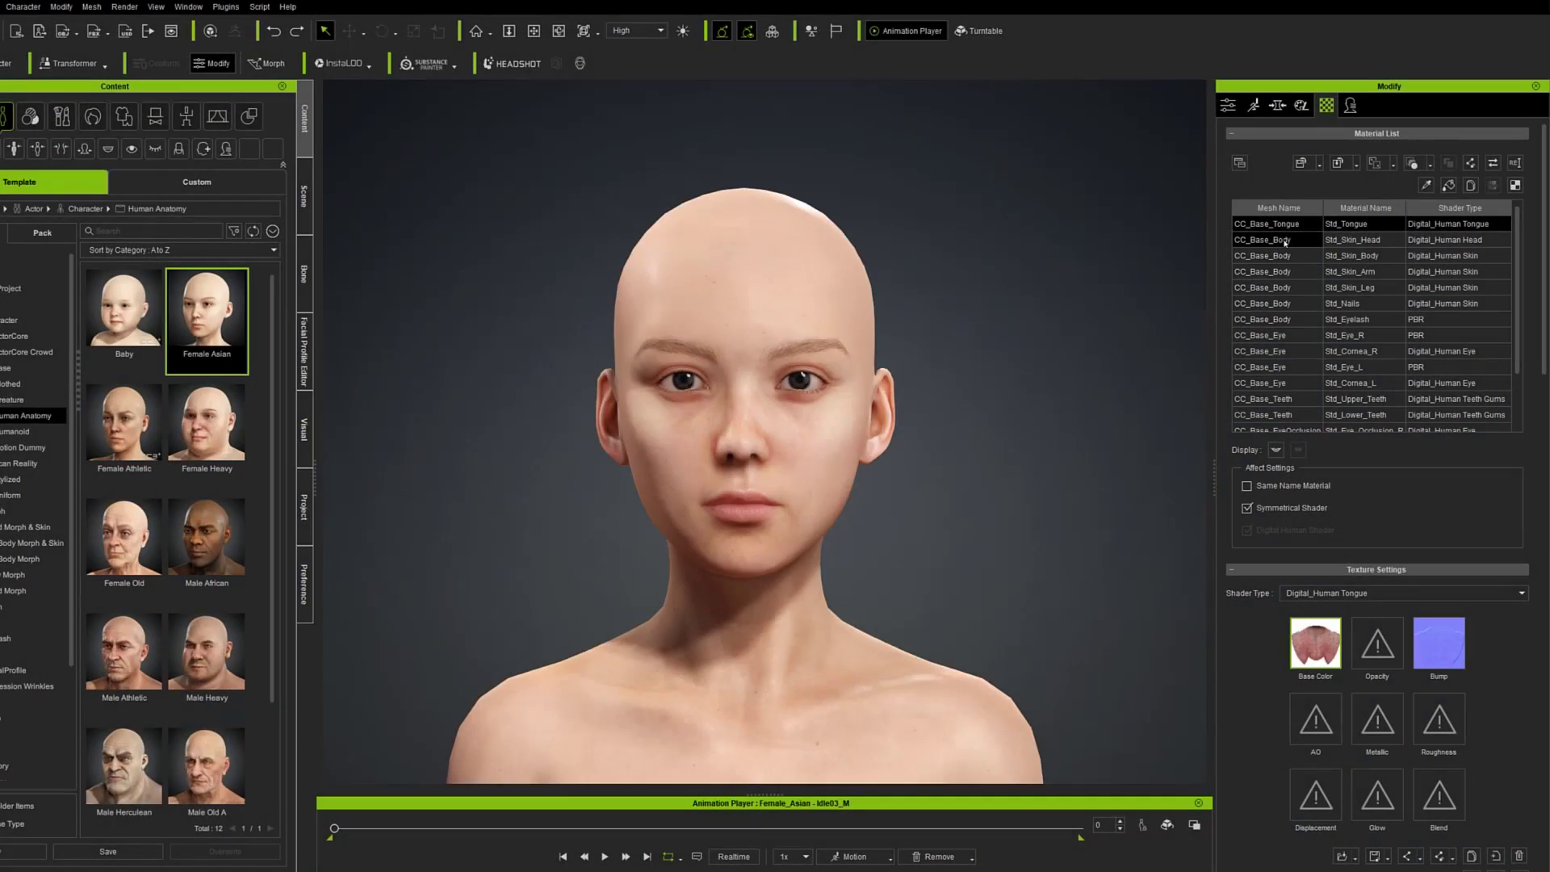
Load the Anatomy image as the Base Color texture of the Std_Skin_Head material
click(1285, 240)
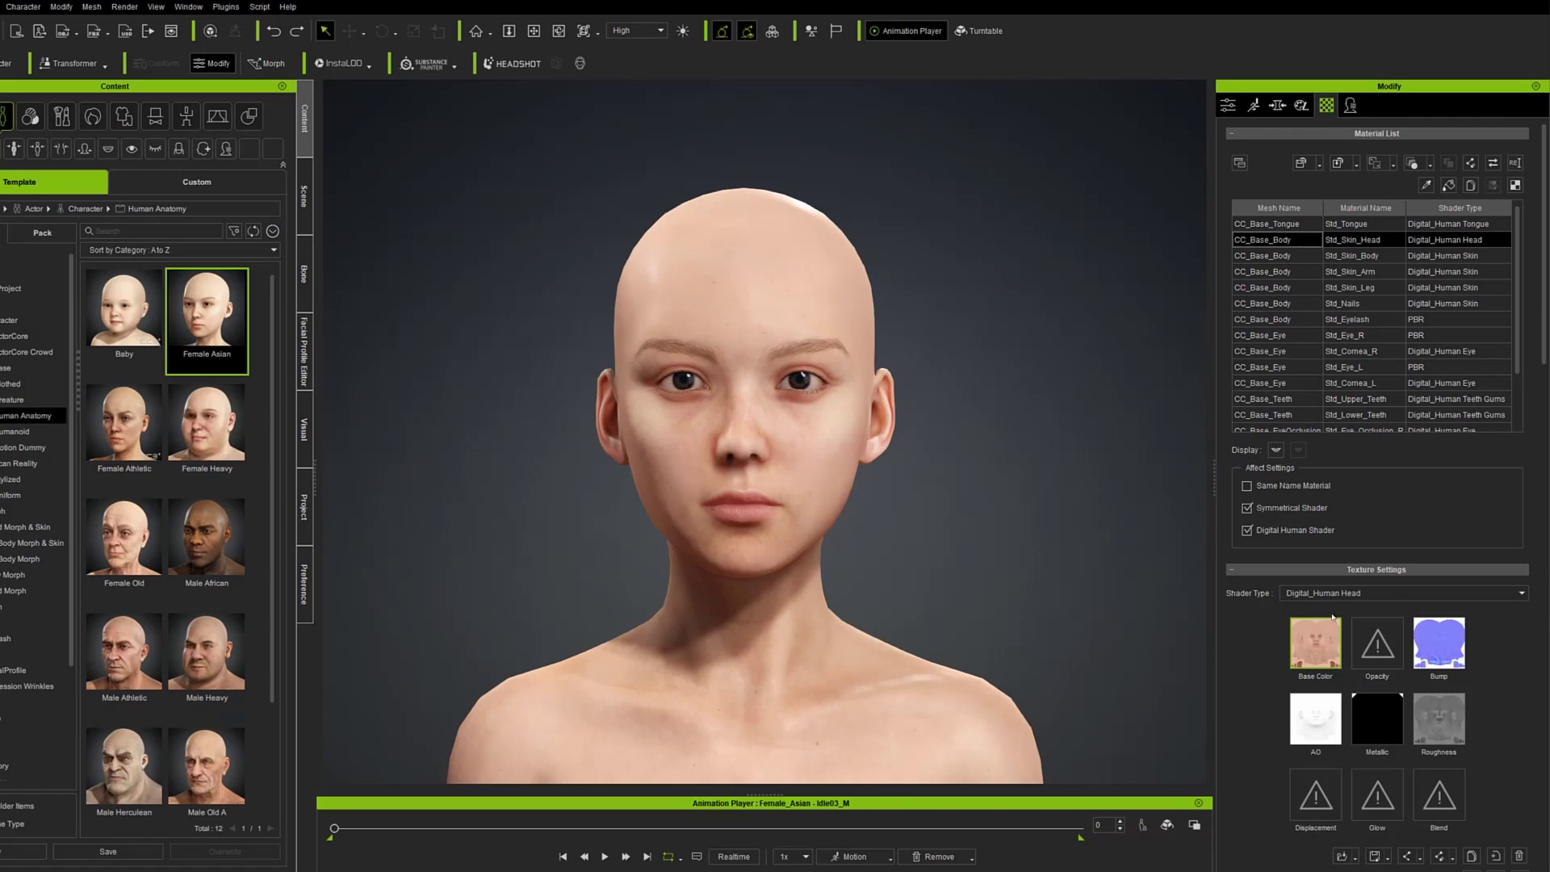
click(1316, 643)
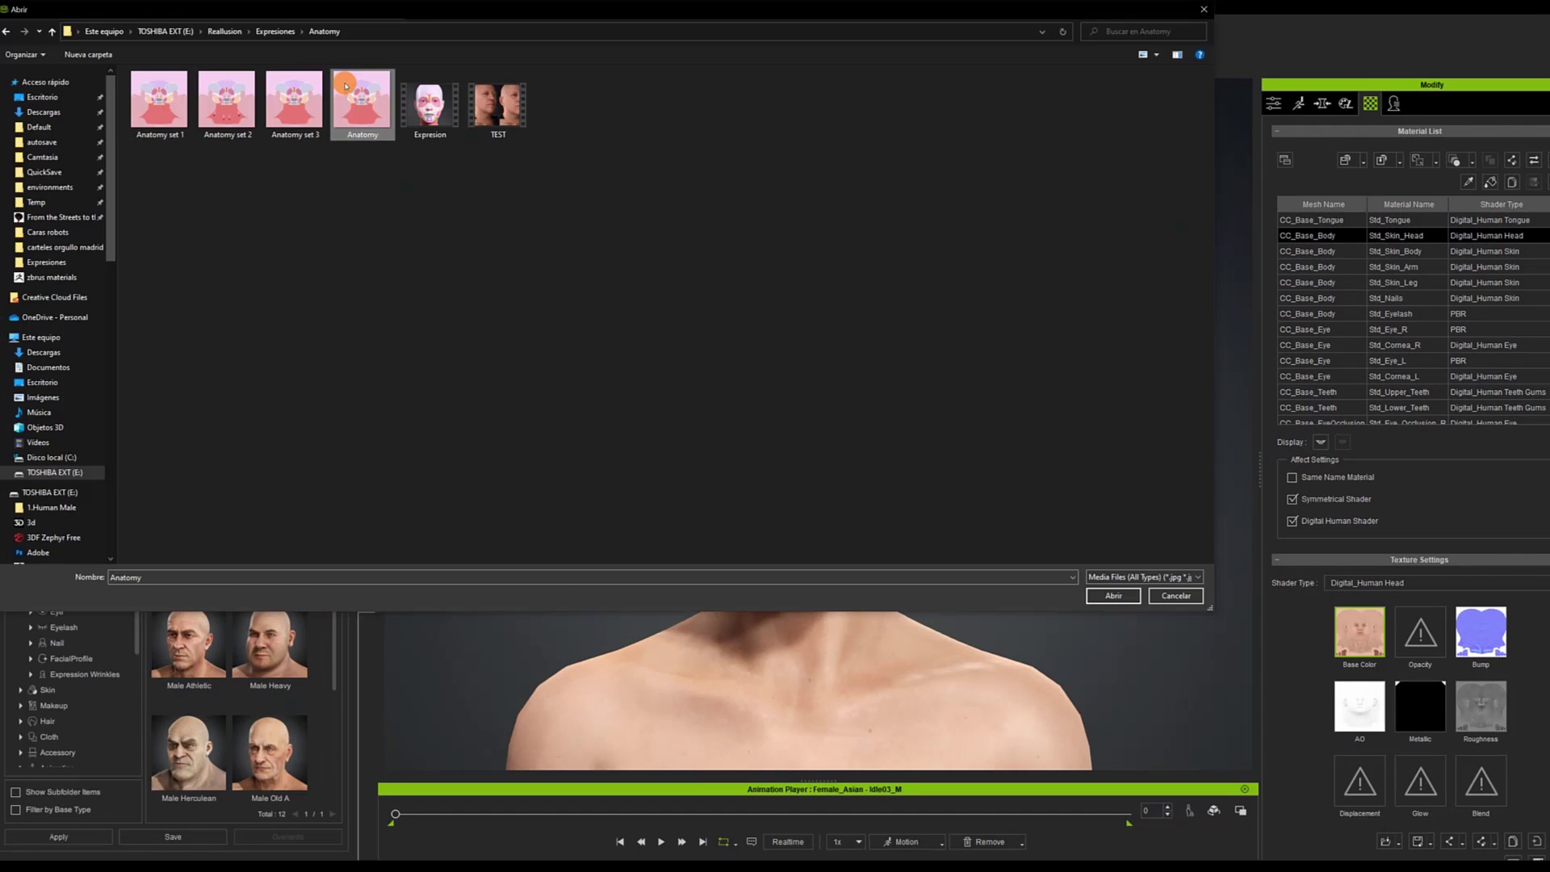
double_click(346, 86)
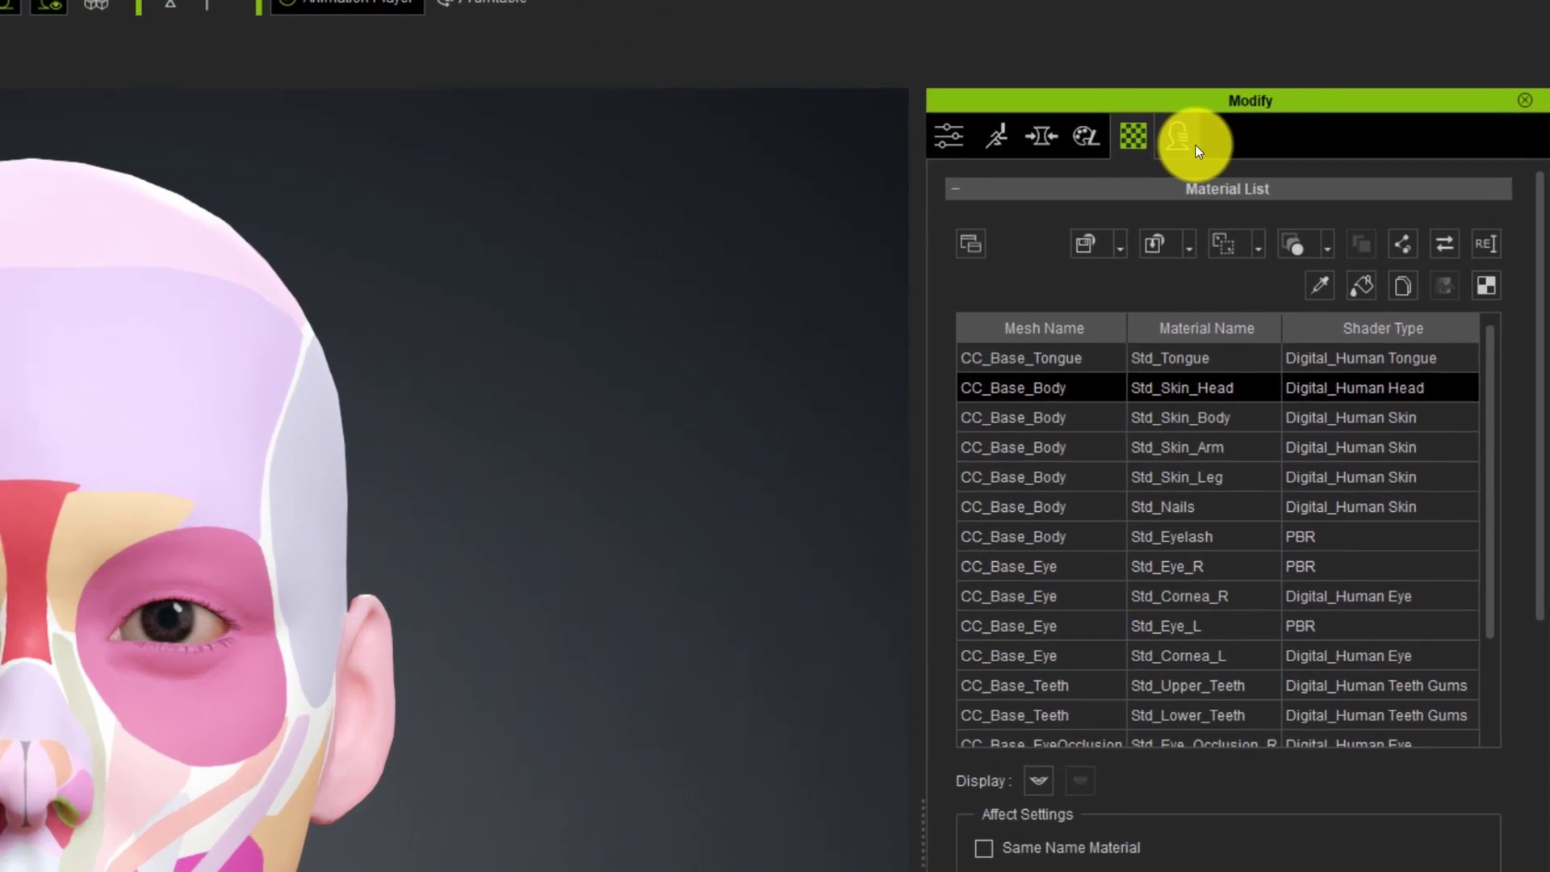
Convert the character to the CC4 Extended facial profile without saving a ccFacialProfile, and activate Expression Wrinkles
click(1400, 111)
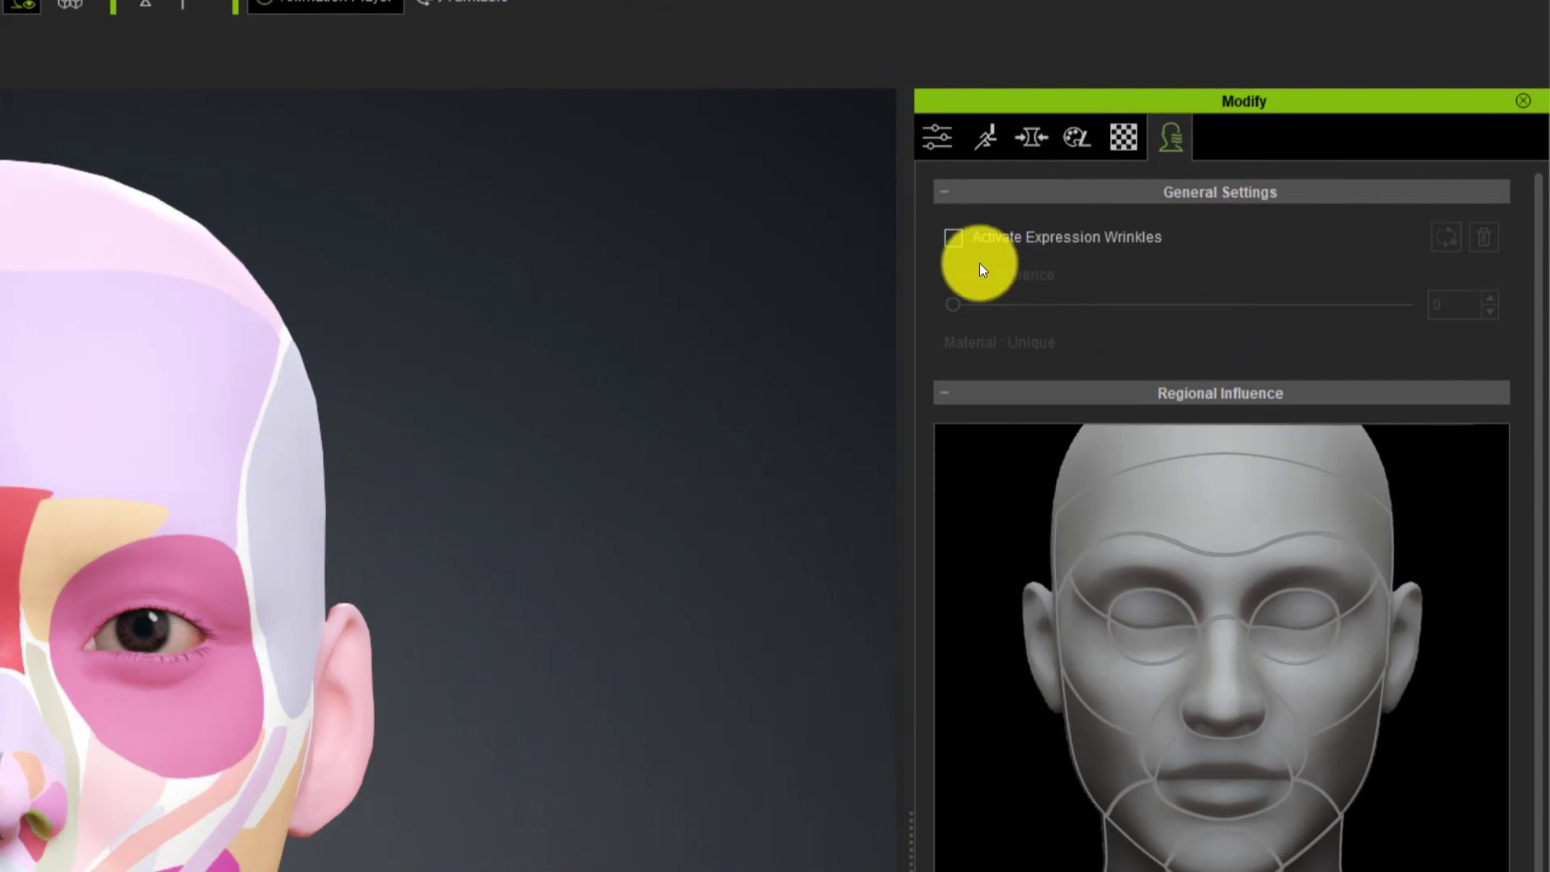
click(953, 238)
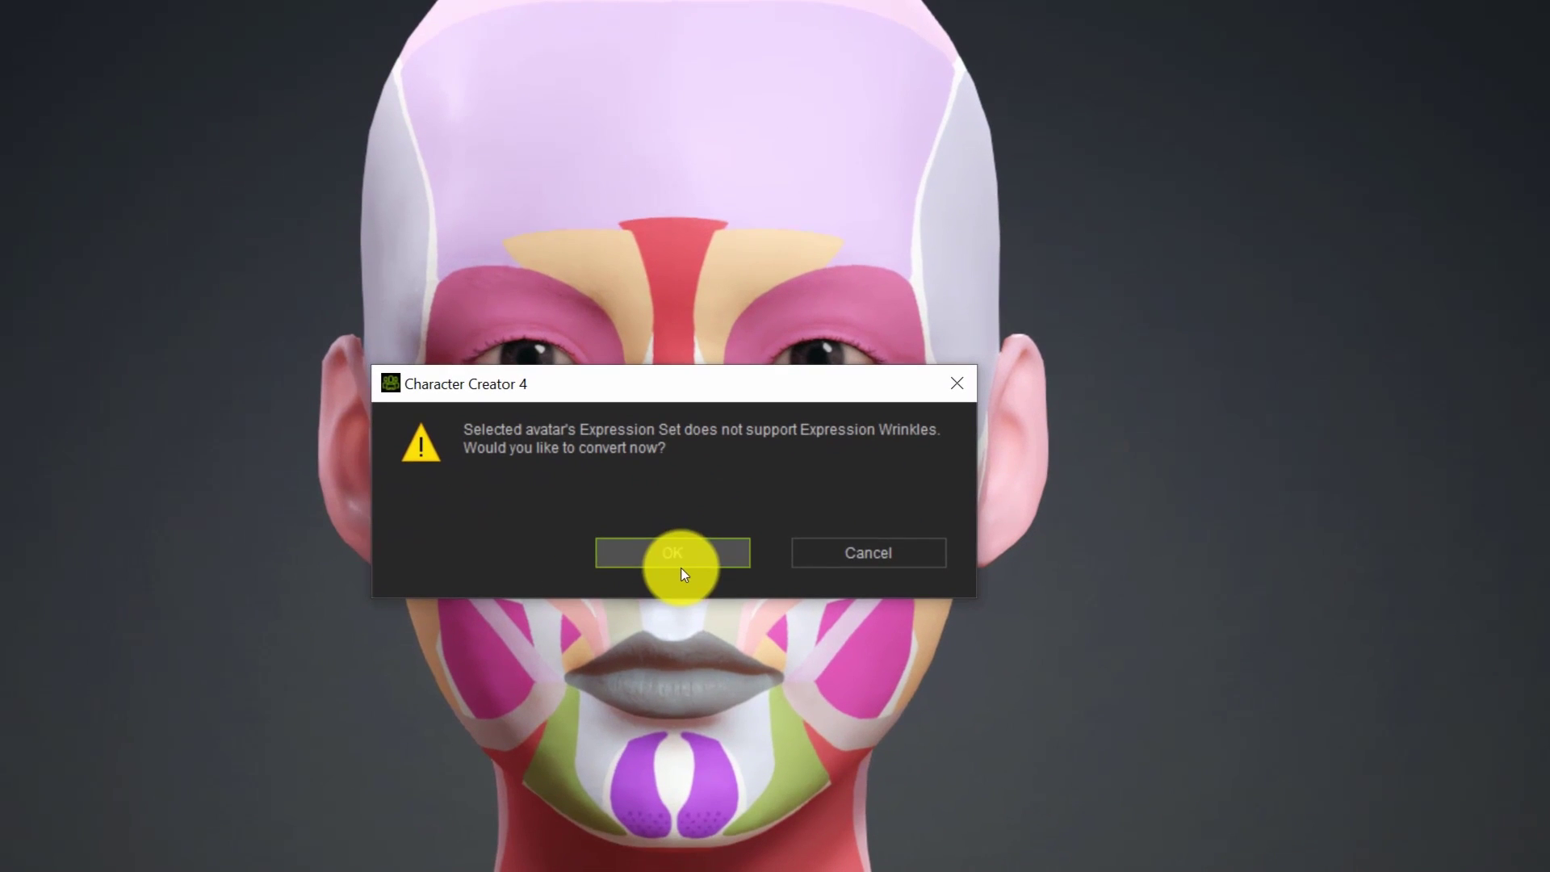
click(700, 555)
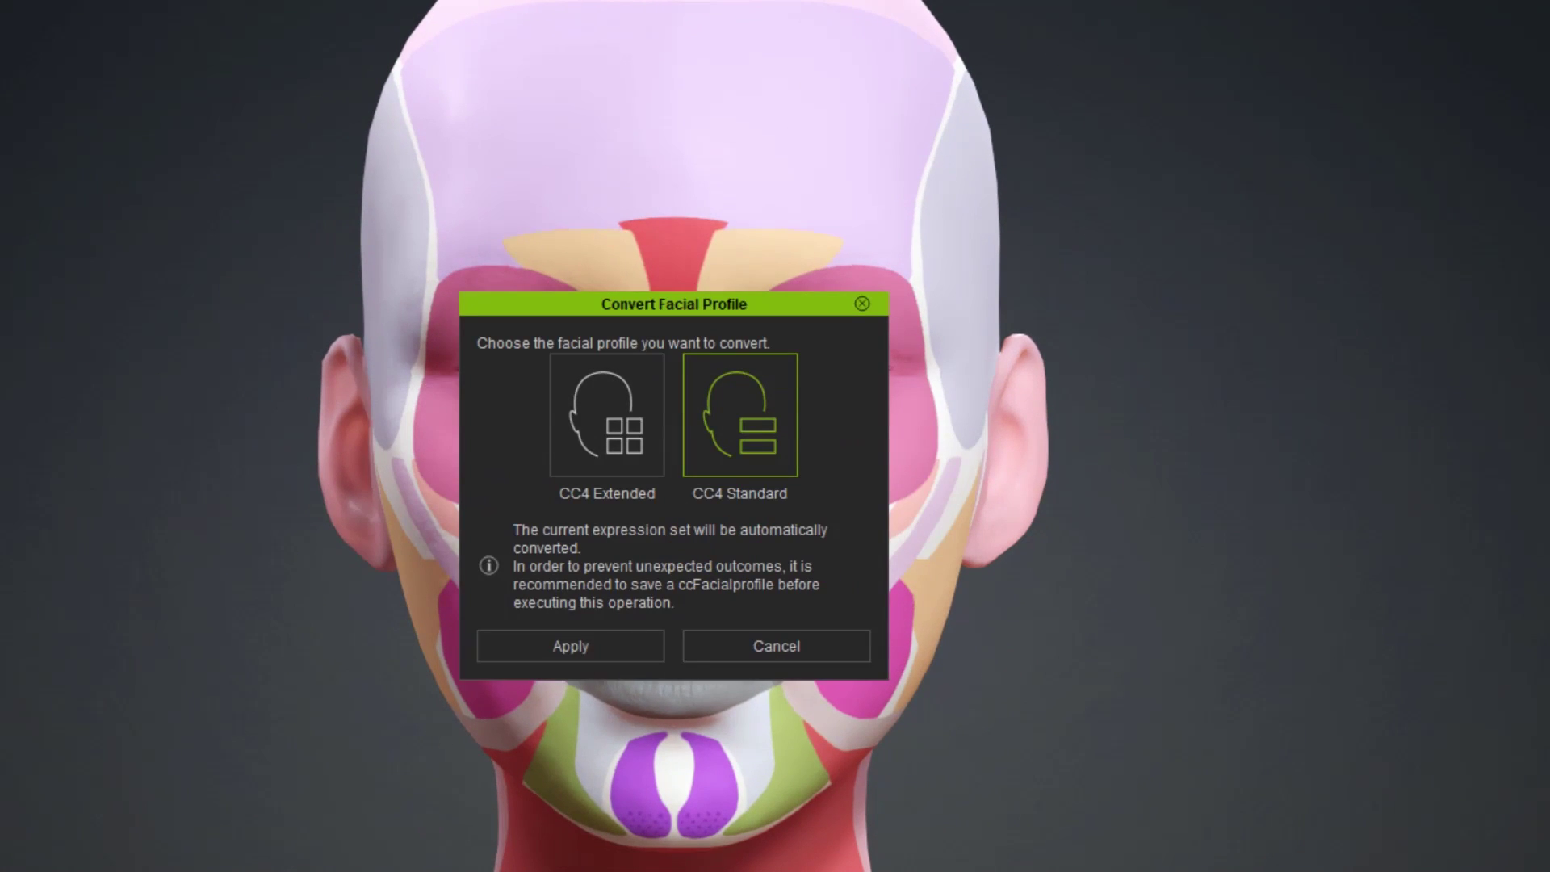
click(590, 412)
click(581, 637)
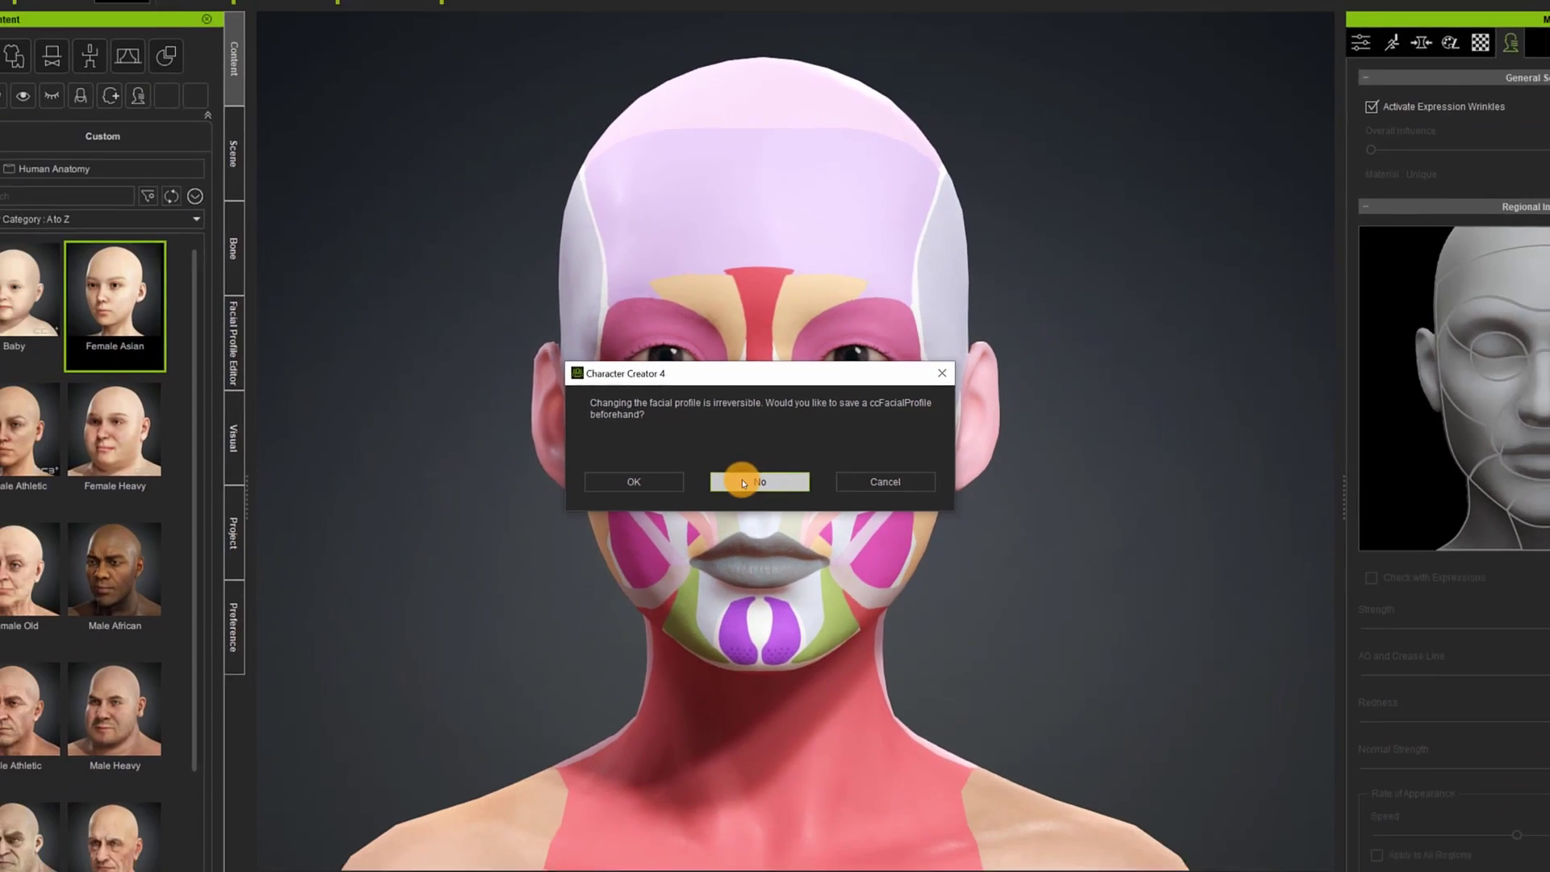
click(675, 553)
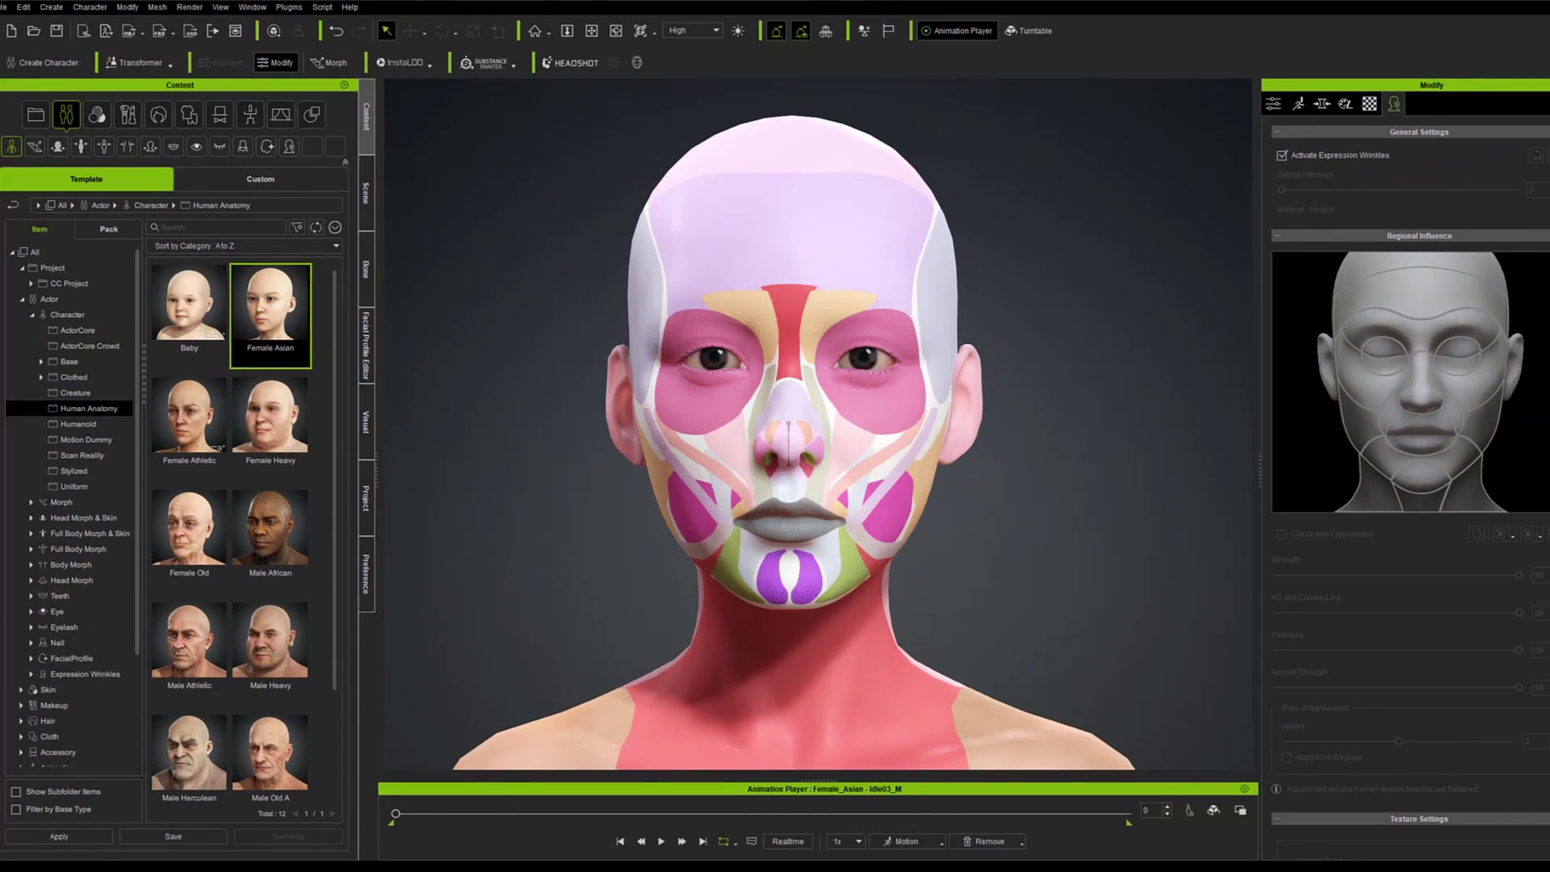
click(1282, 155)
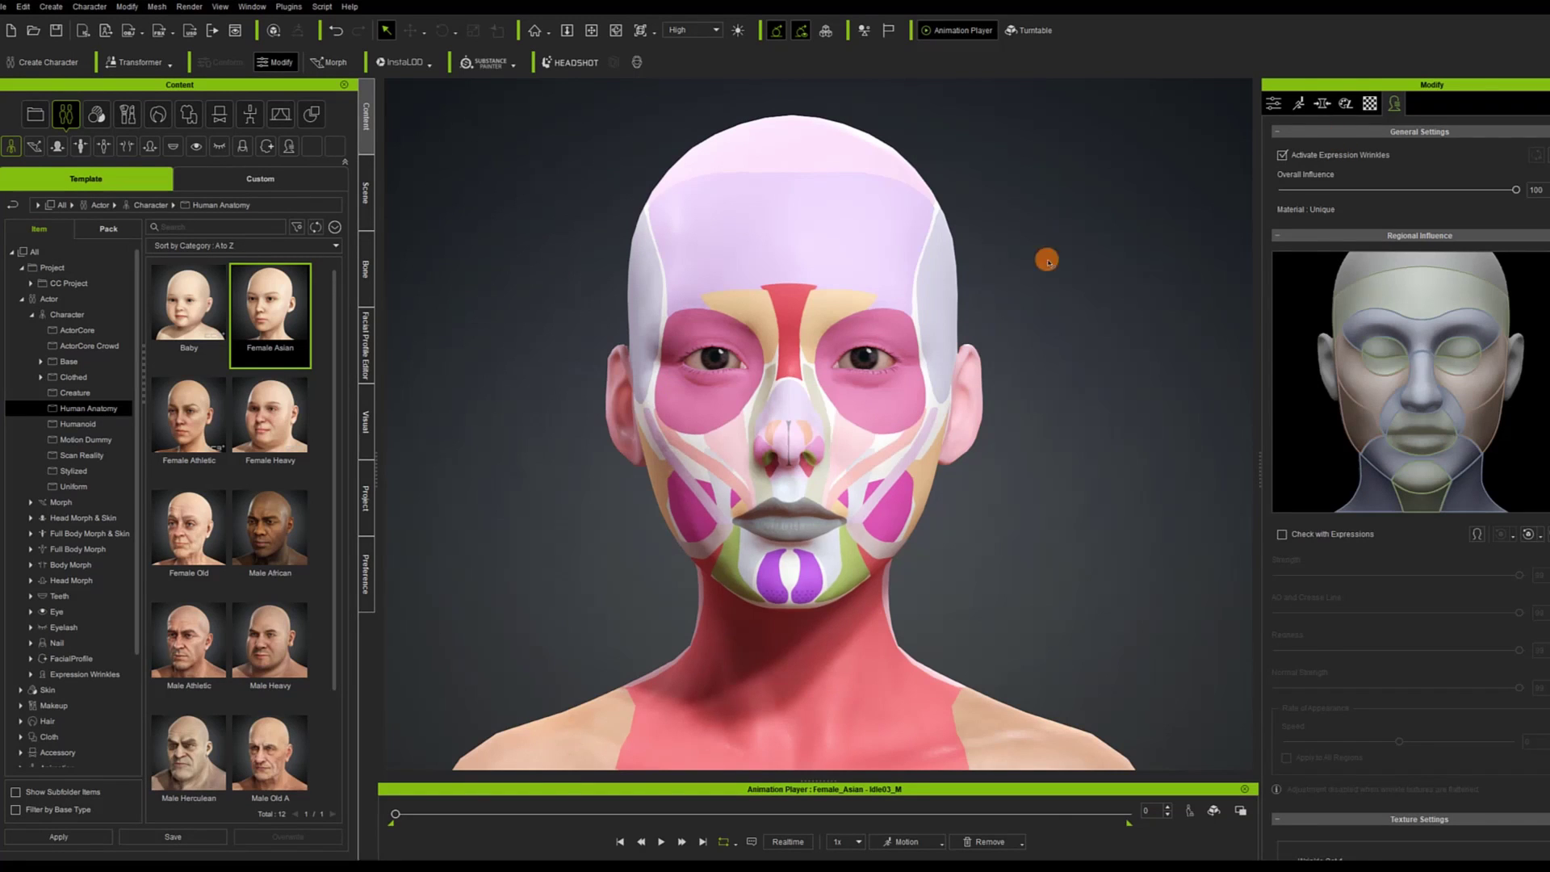
Load the images Anatomy set 1, Anatomy set 2 and Anatomy set 3 as the Diffuse textures of Wrinkle Sets 1, 2 and 3 respectively
scroll(1334, 391, down, 5)
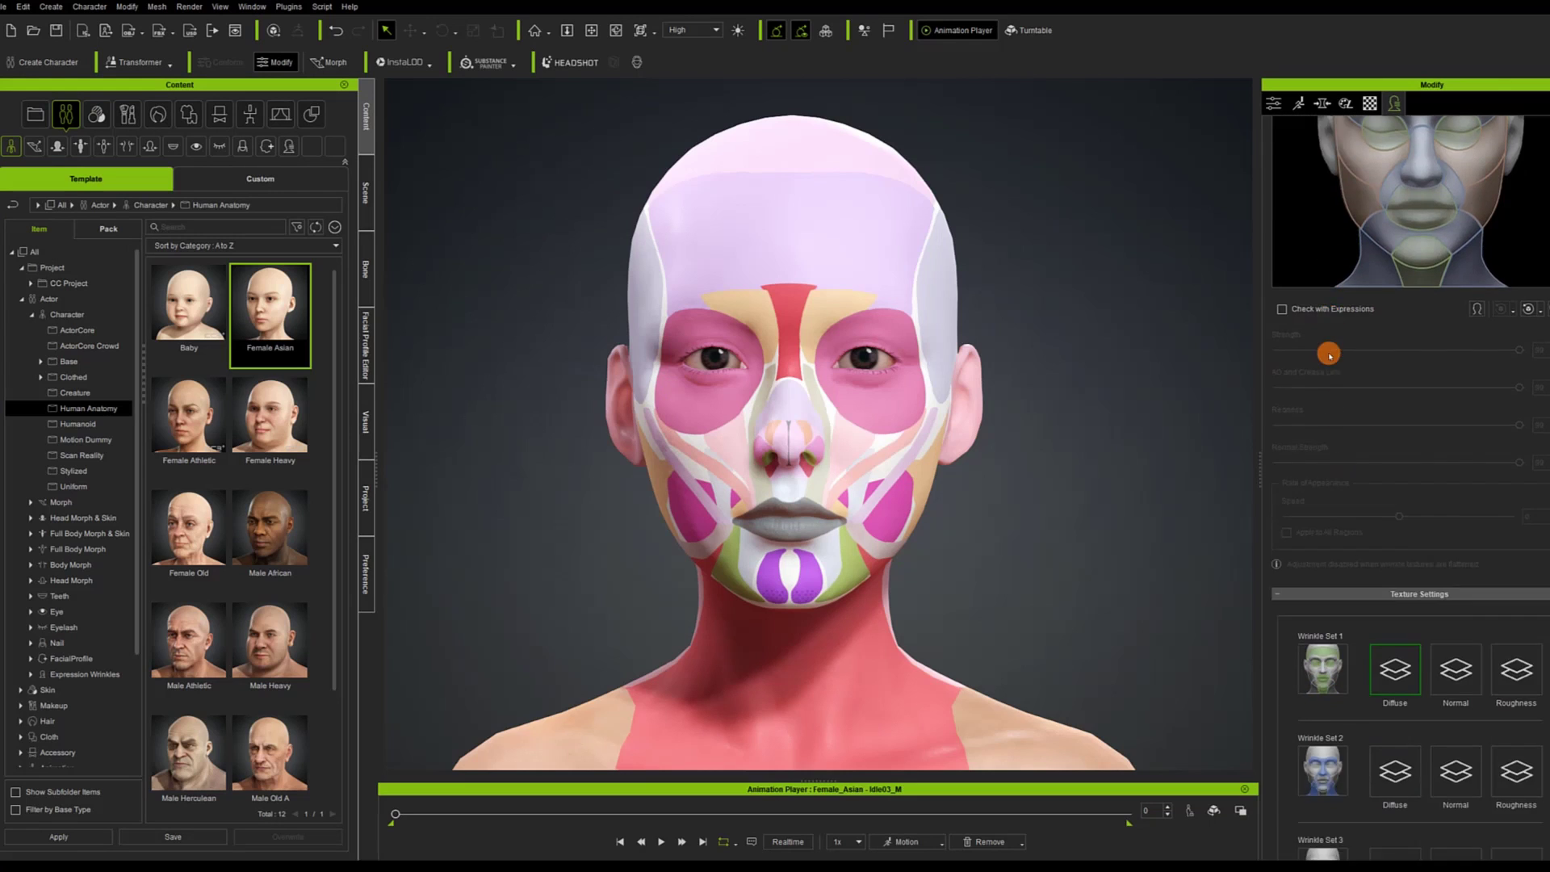
click(1396, 508)
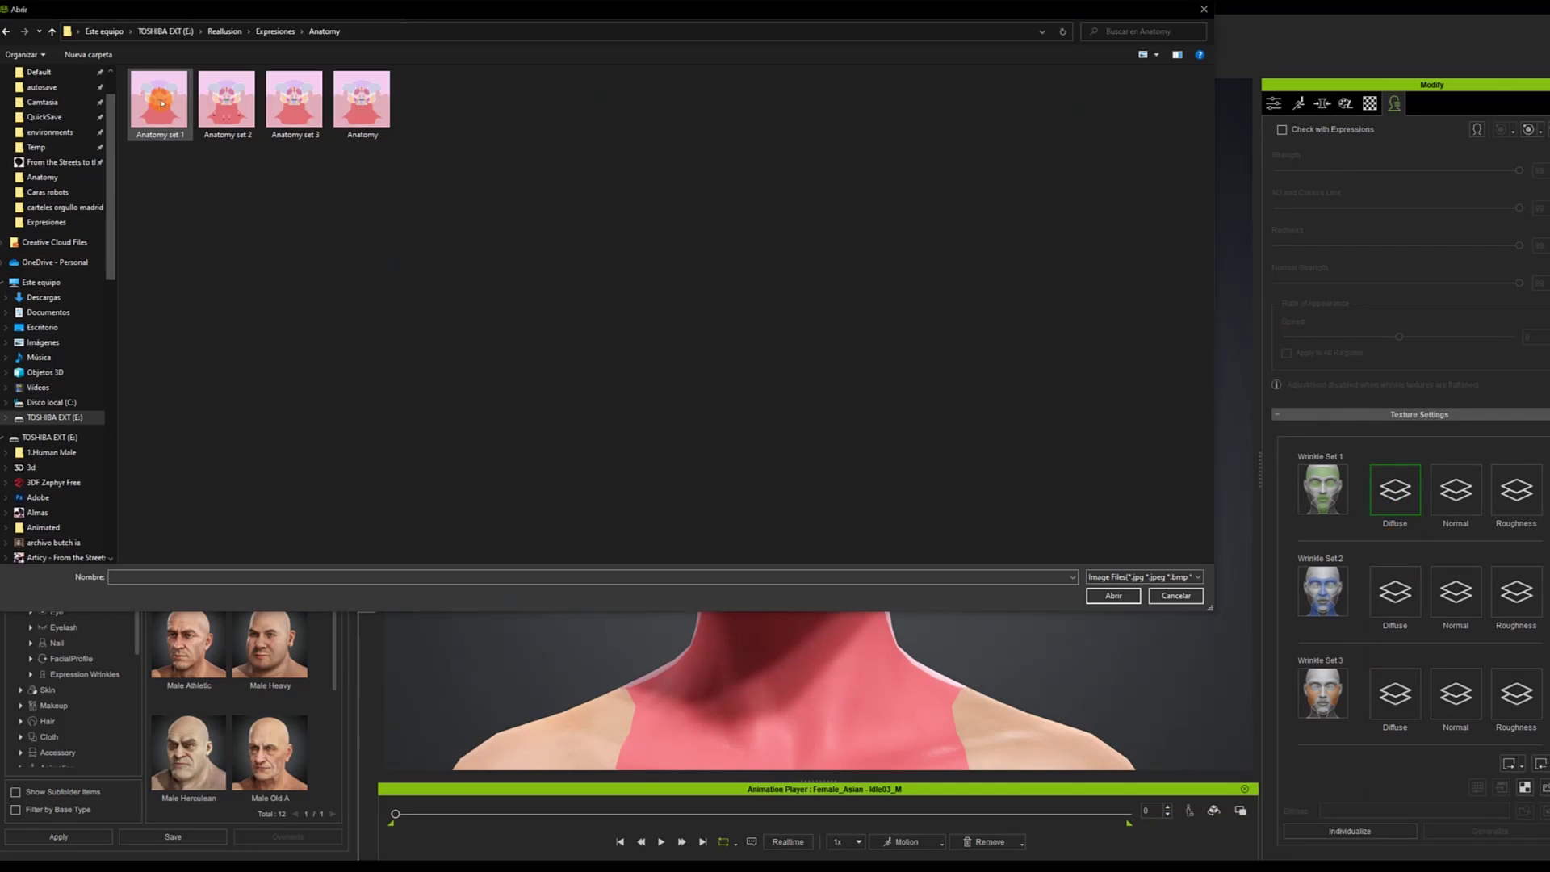
double_click(139, 96)
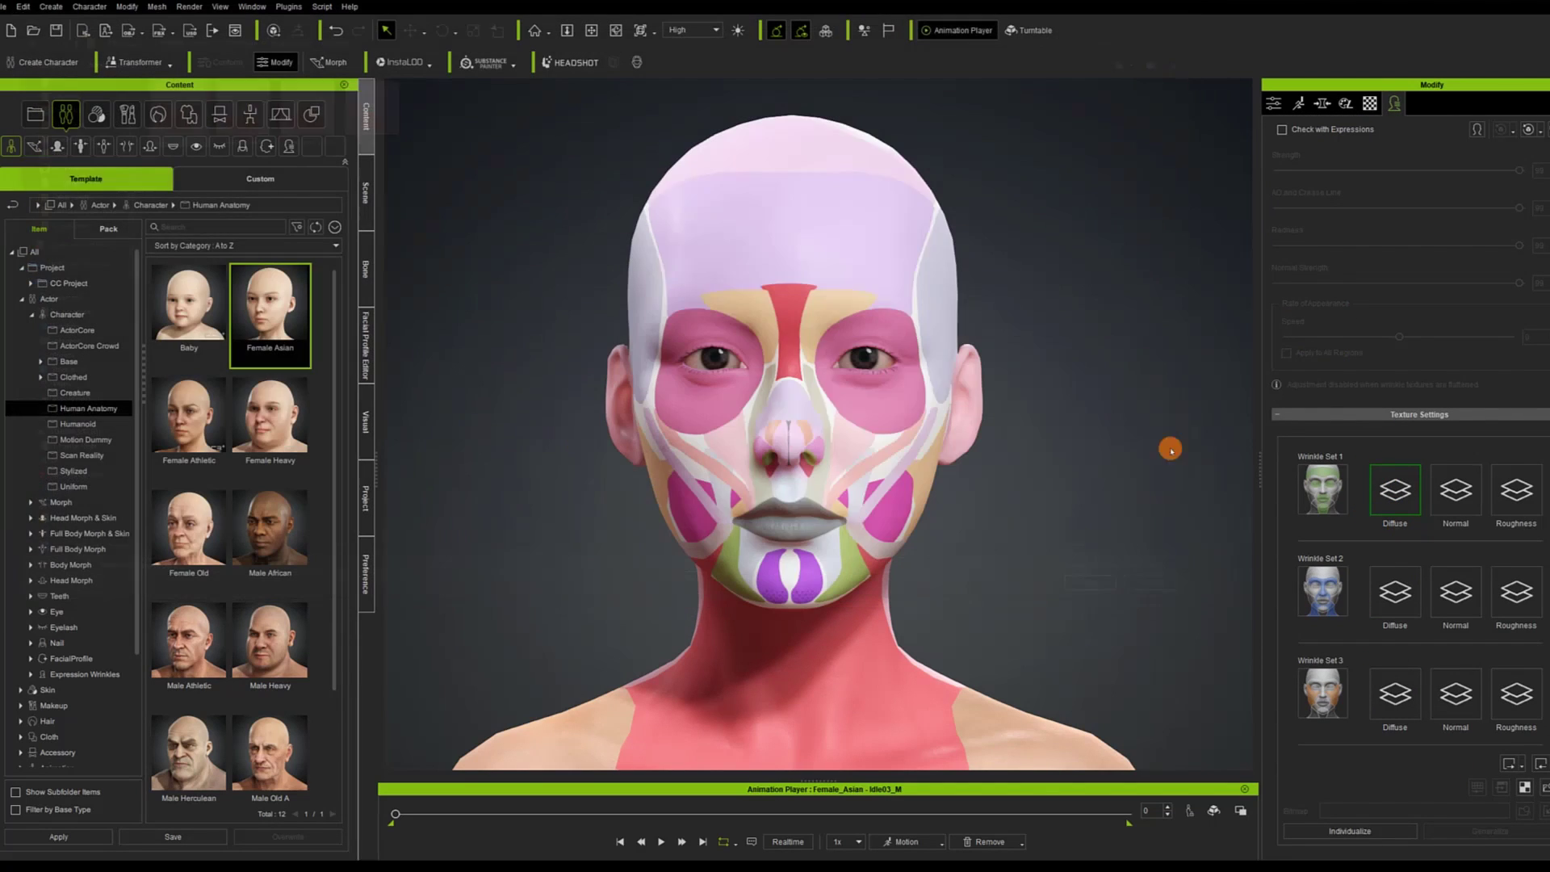
click(1396, 594)
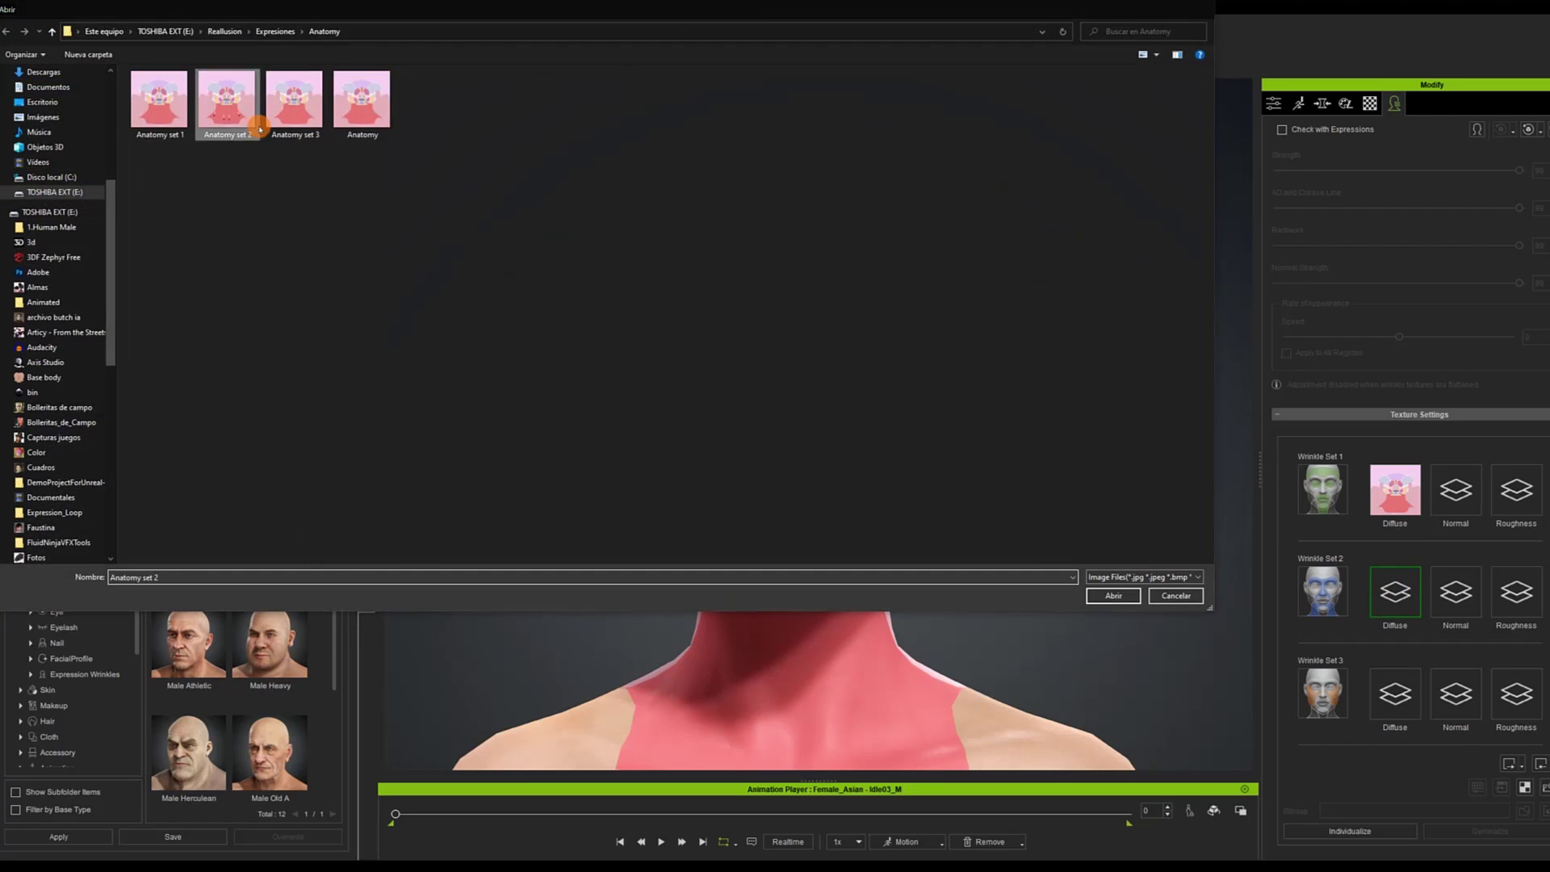
double_click(227, 98)
click(1396, 693)
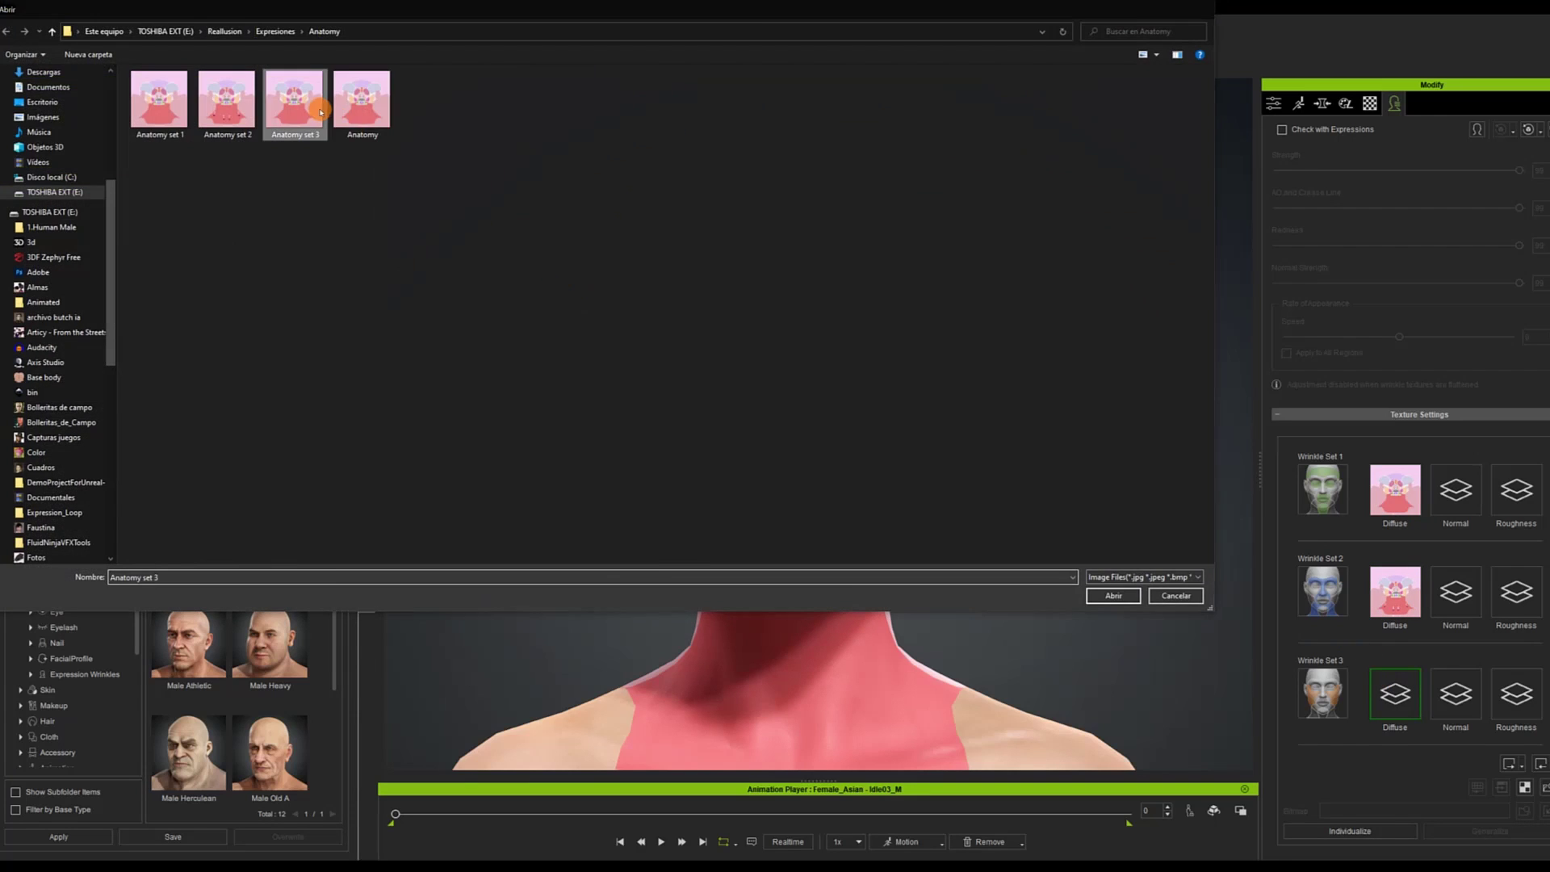
double_click(294, 98)
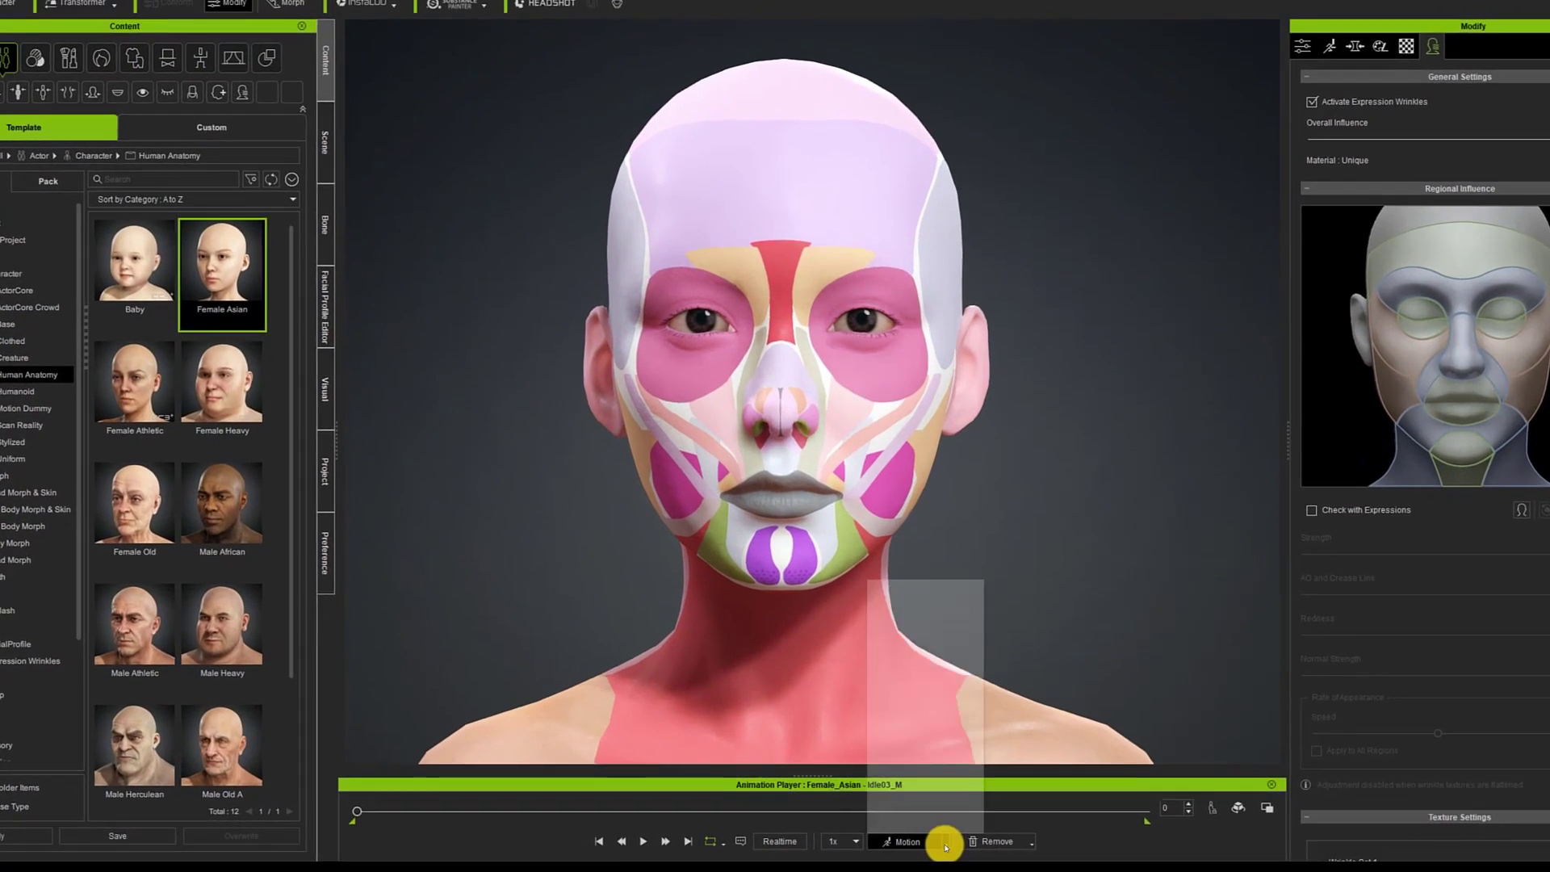
Apply the Functional Inspection wrinkle check motion to the character
click(941, 845)
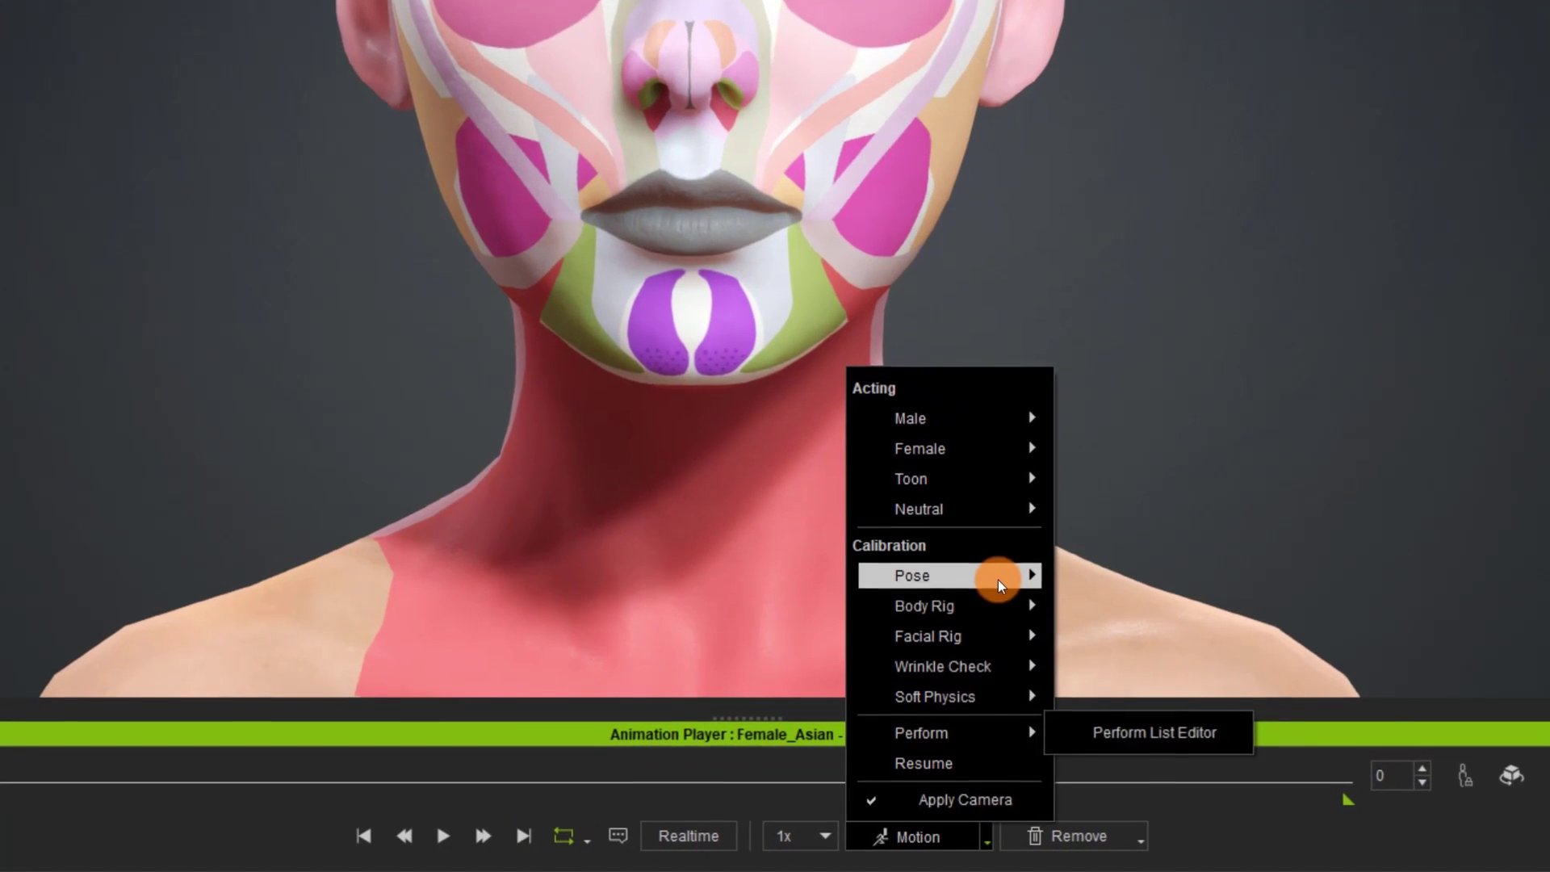
mouse_move(1015, 670)
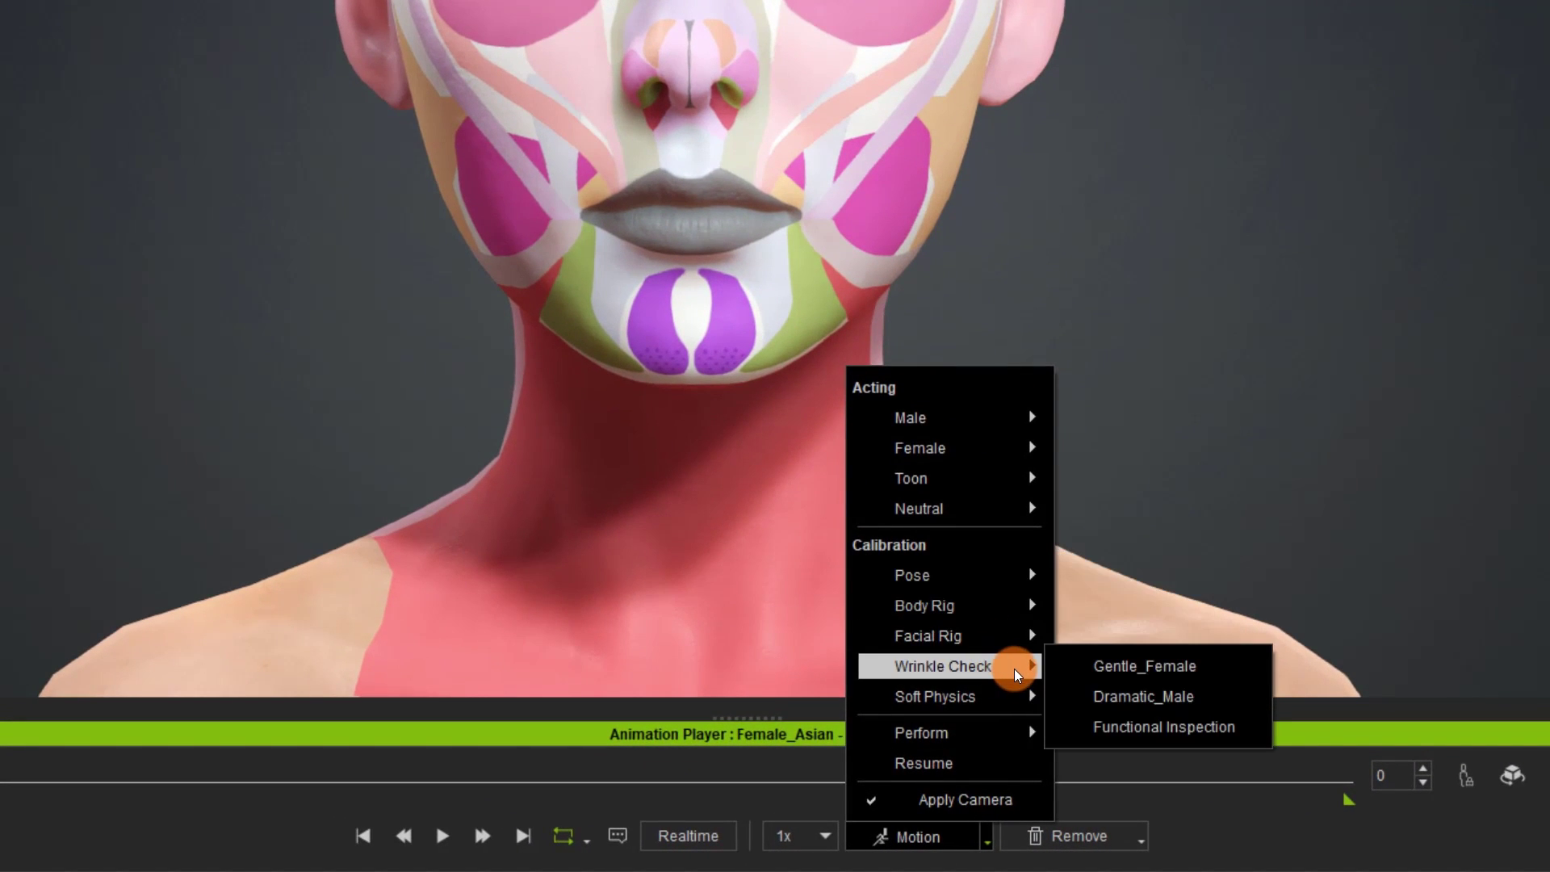
click(1158, 728)
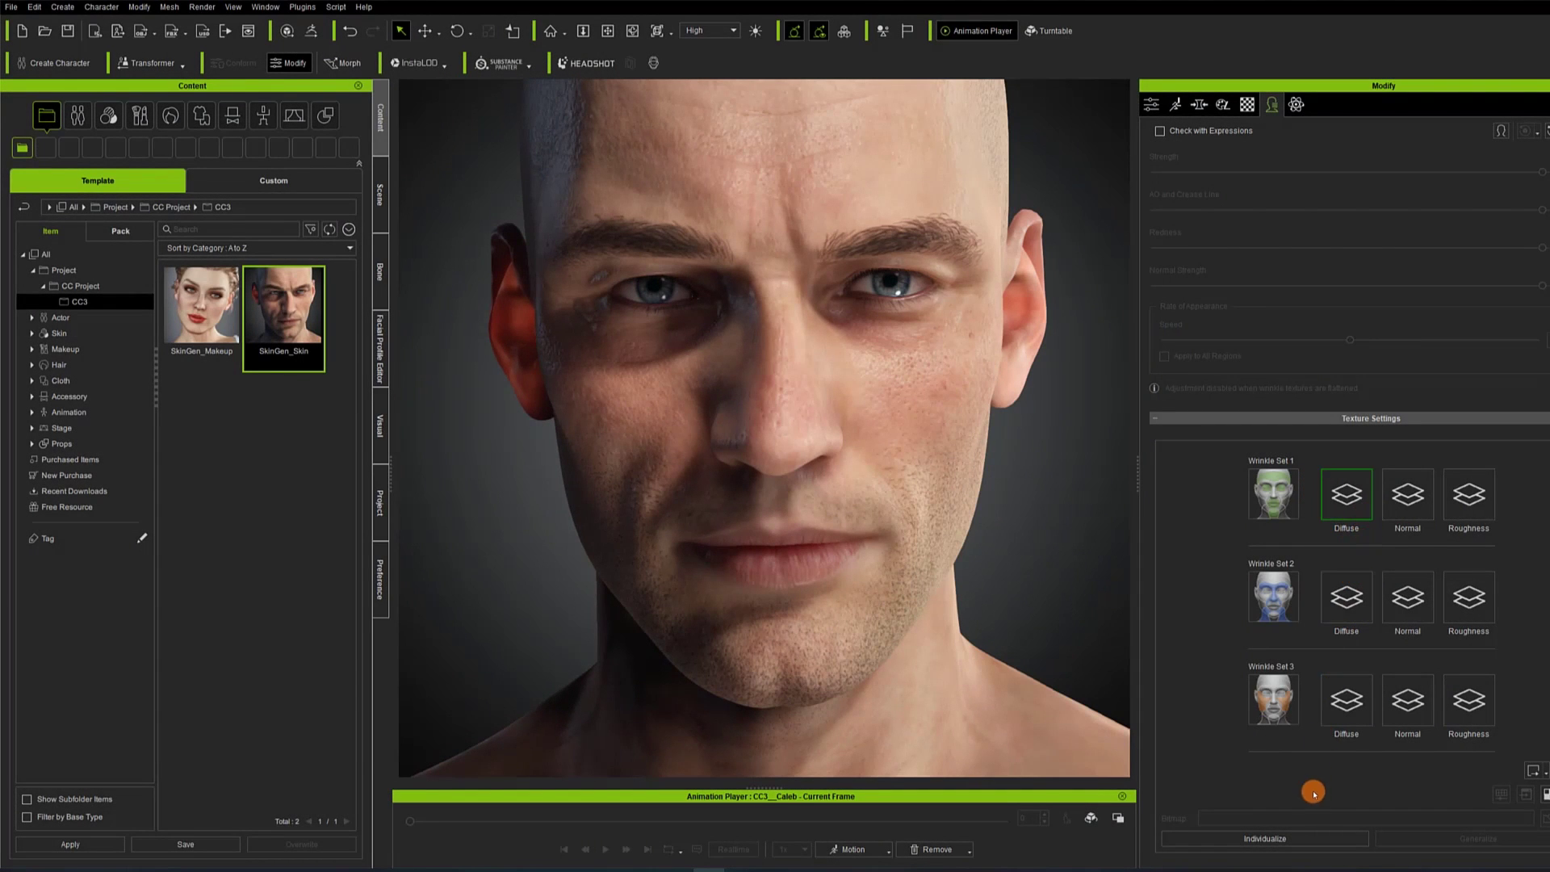
Individualize the Diffuse, Normal and Roughness textures of Wrinkle Set 1 on the bald male character
click(1318, 842)
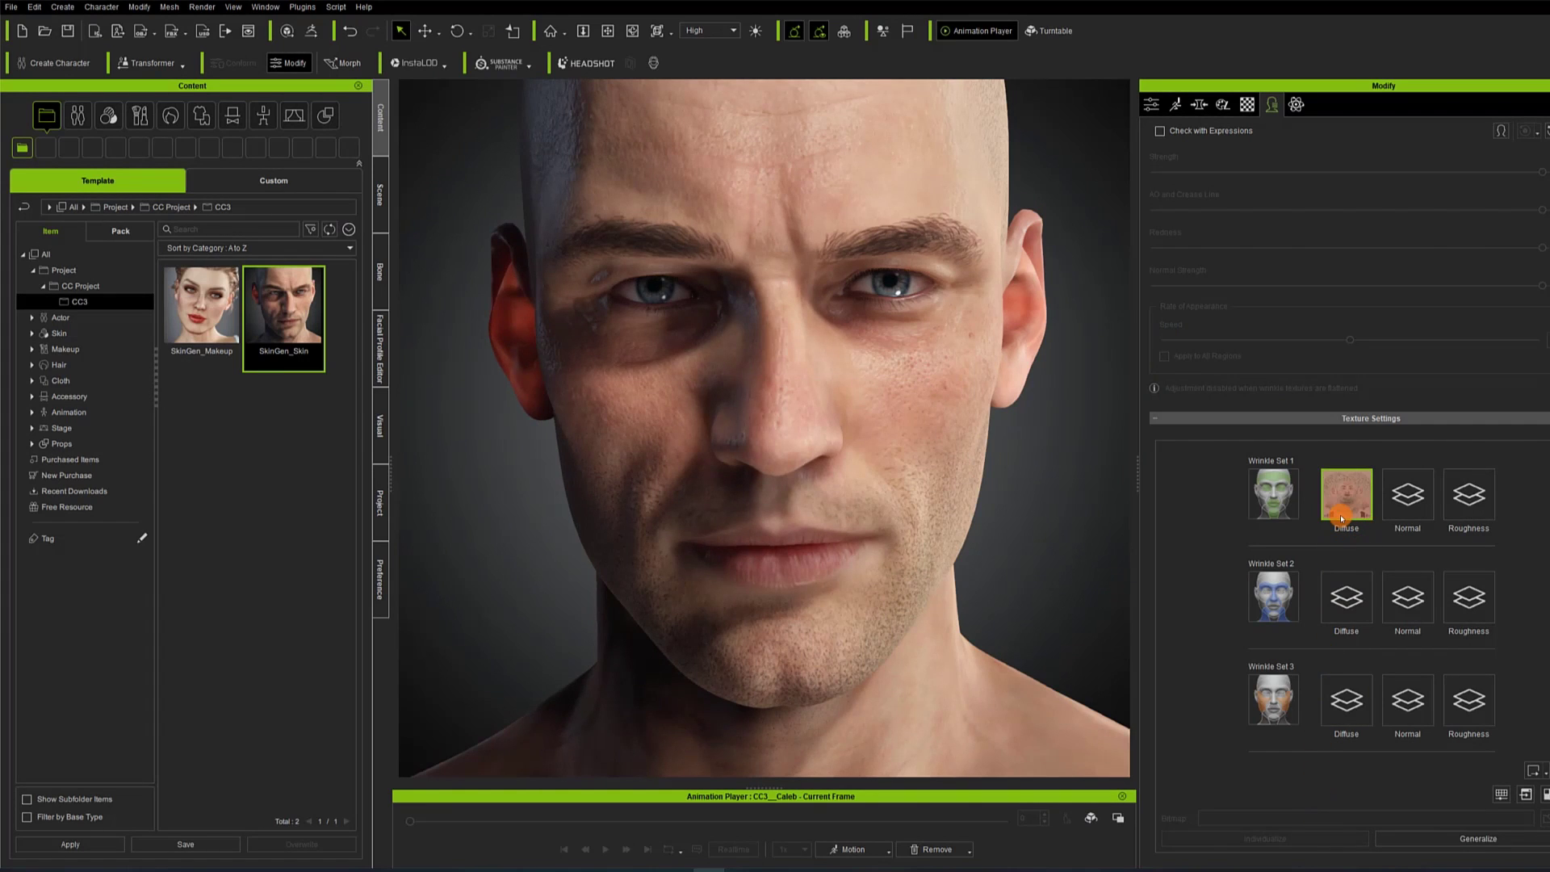
mouse_move(1342, 519)
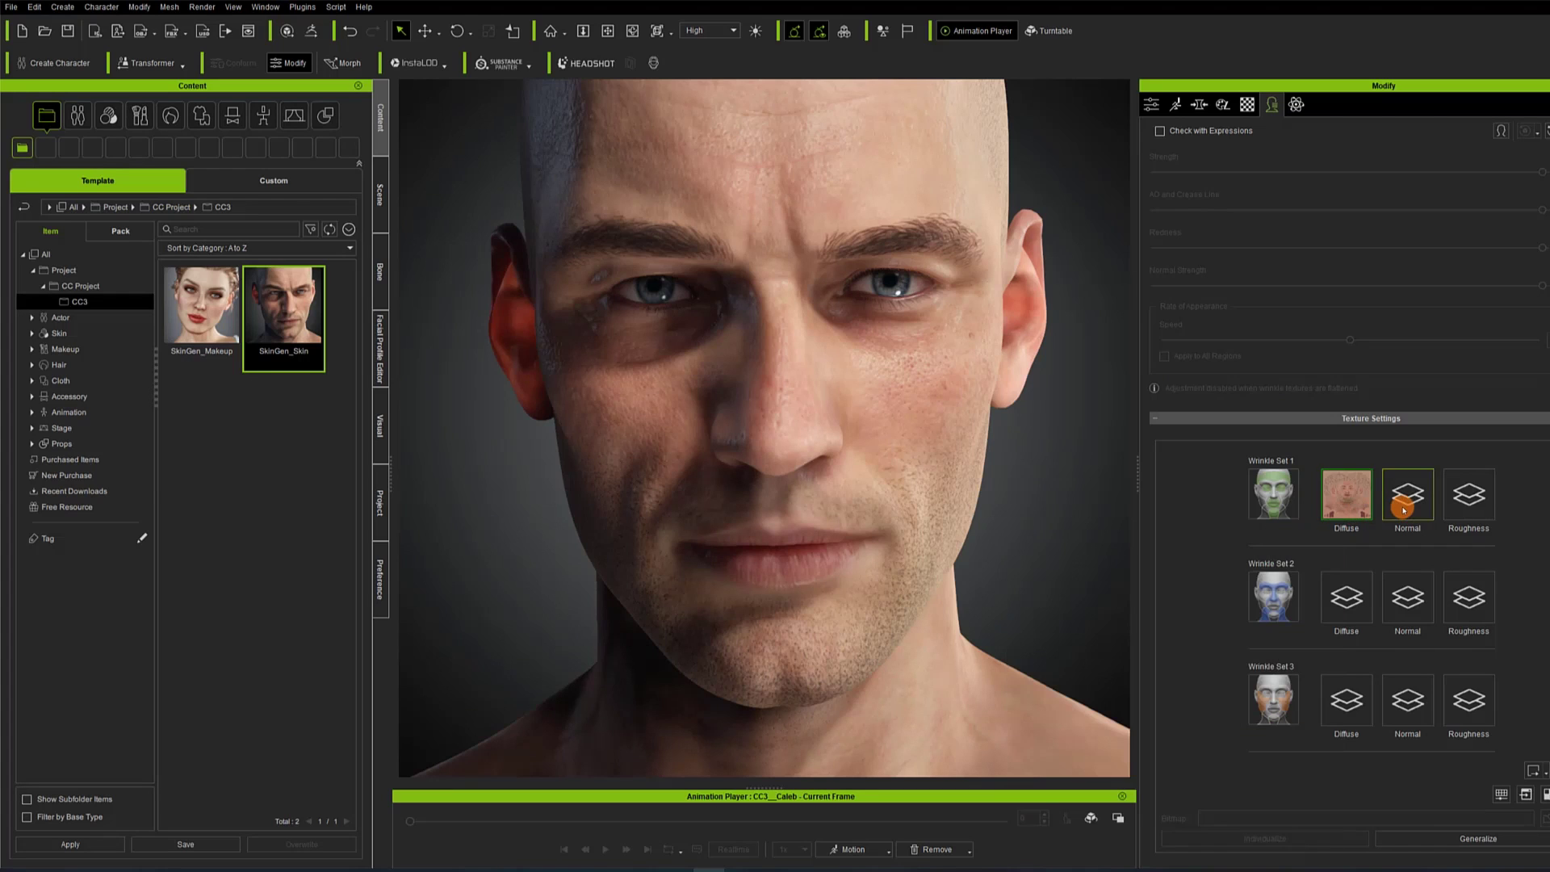
click(1287, 840)
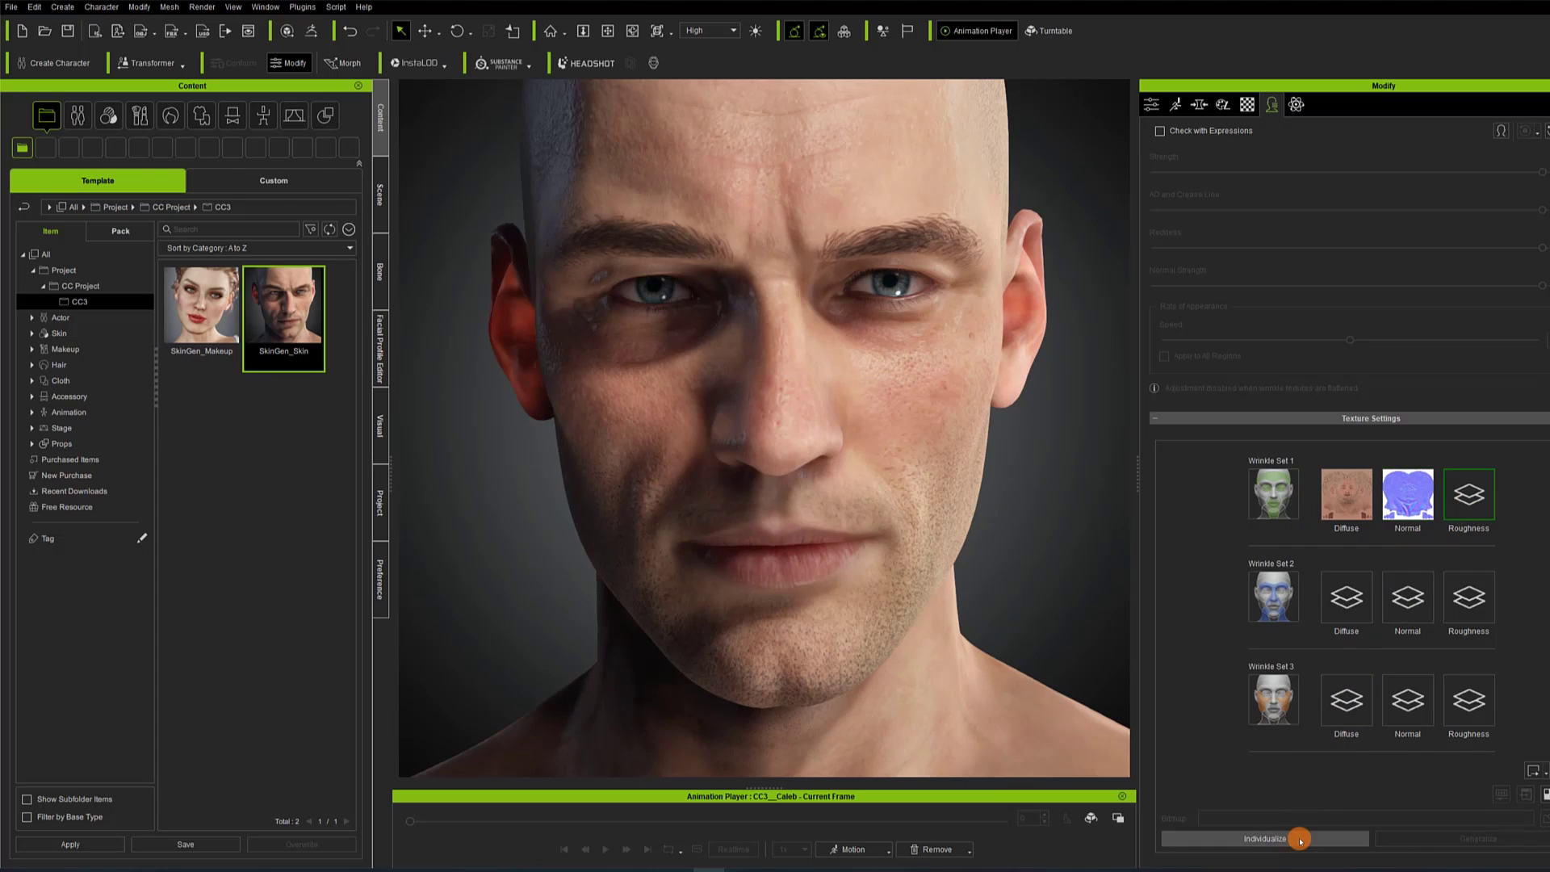
click(1300, 840)
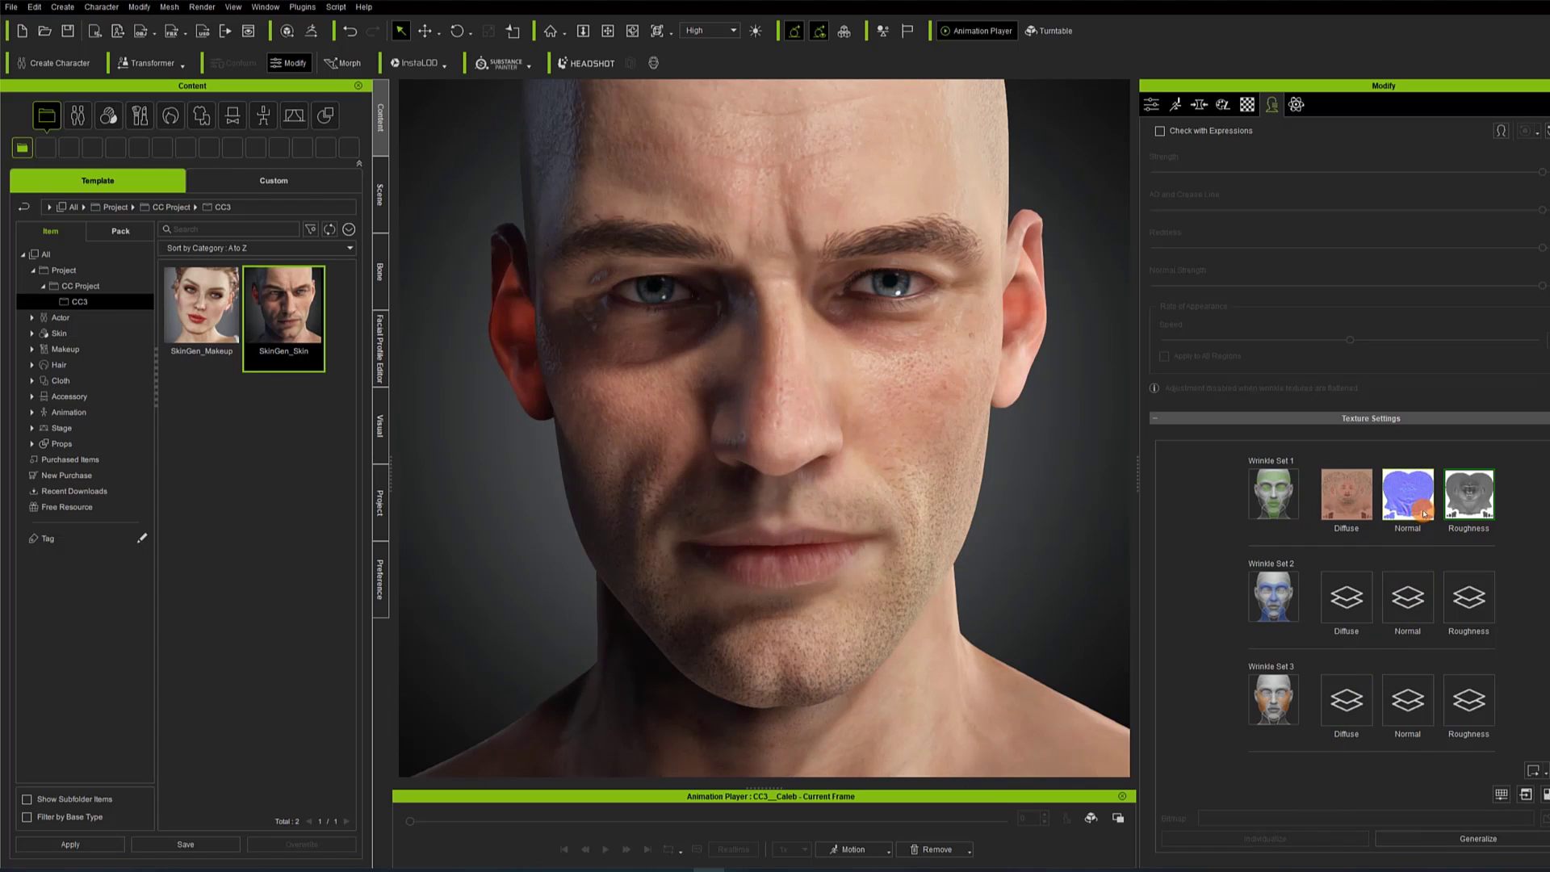
mouse_move(1424, 513)
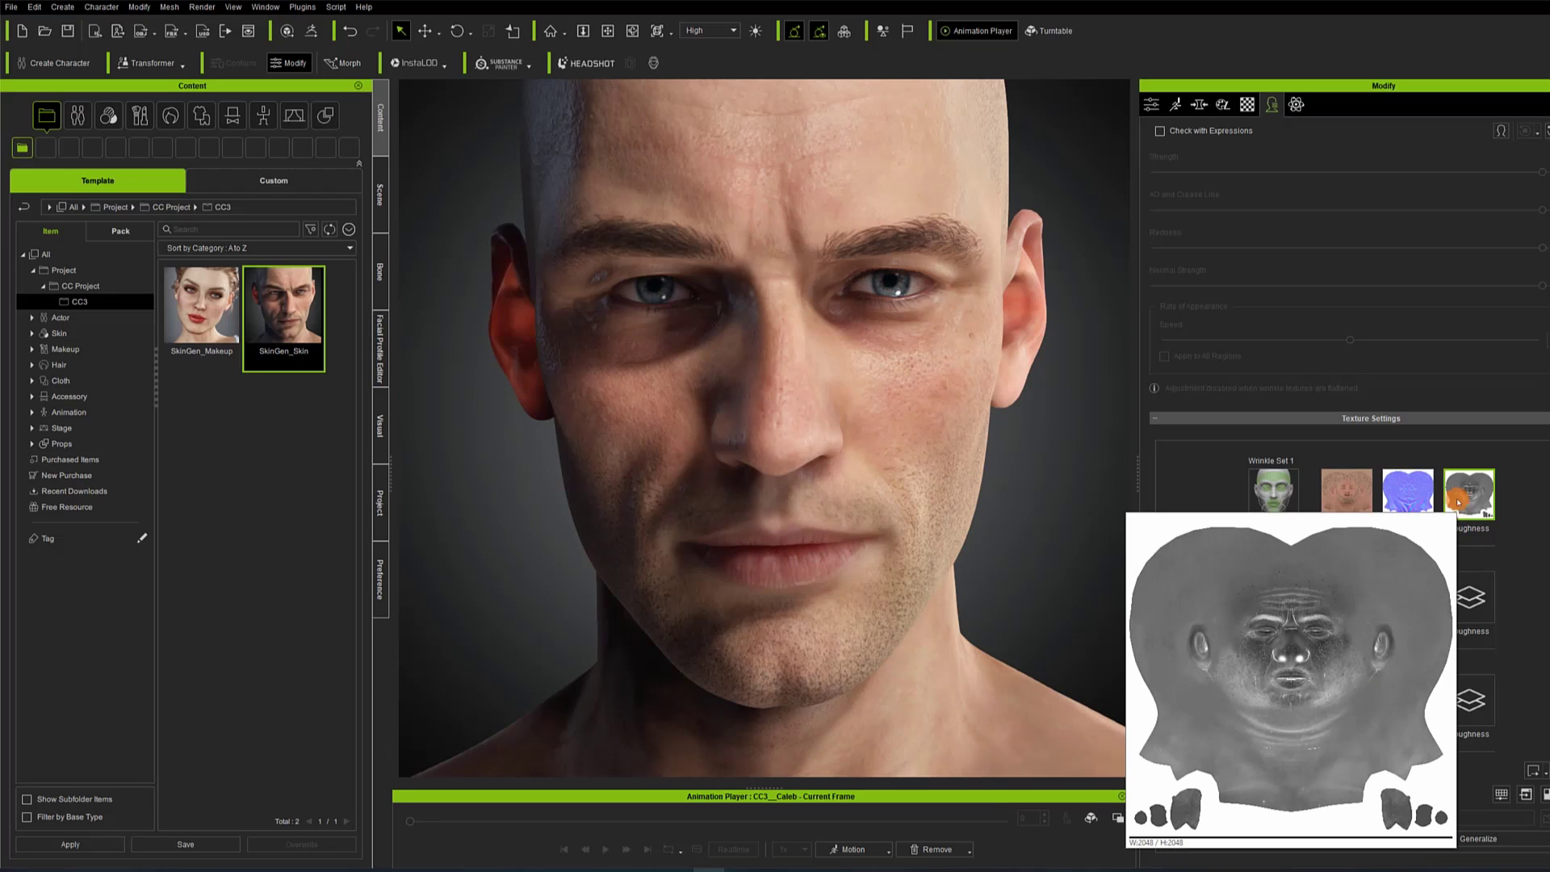
Individualize the Diffuse, Normal and Roughness textures of Wrinkle Set 2
click(1343, 825)
click(1321, 841)
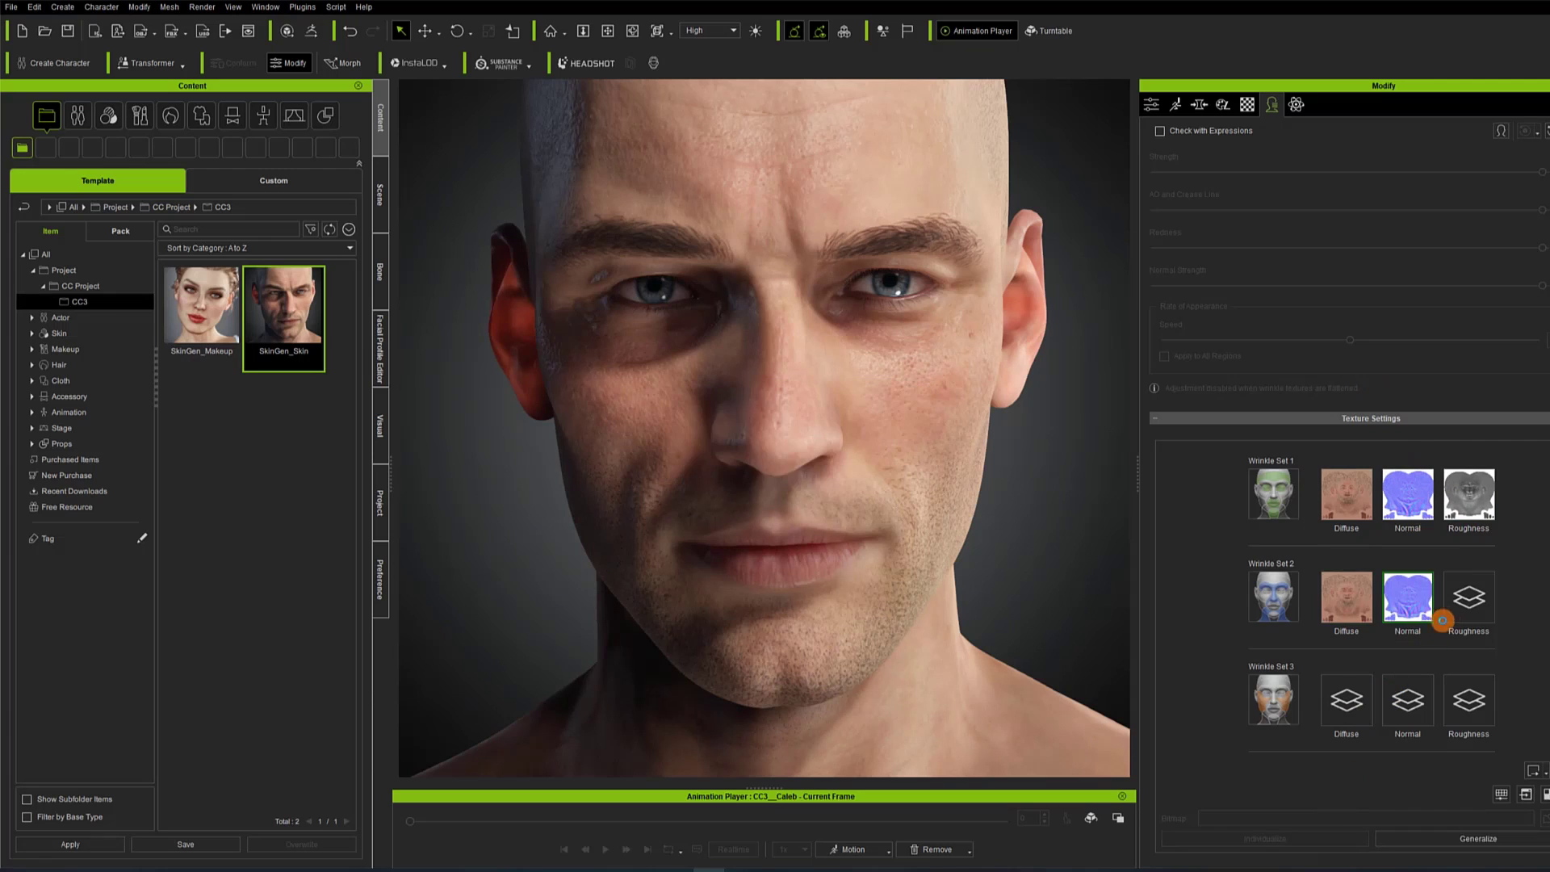
click(1347, 838)
Individualize the Diffuse, Normal and Roughness textures of Wrinkle Set 3
click(1334, 837)
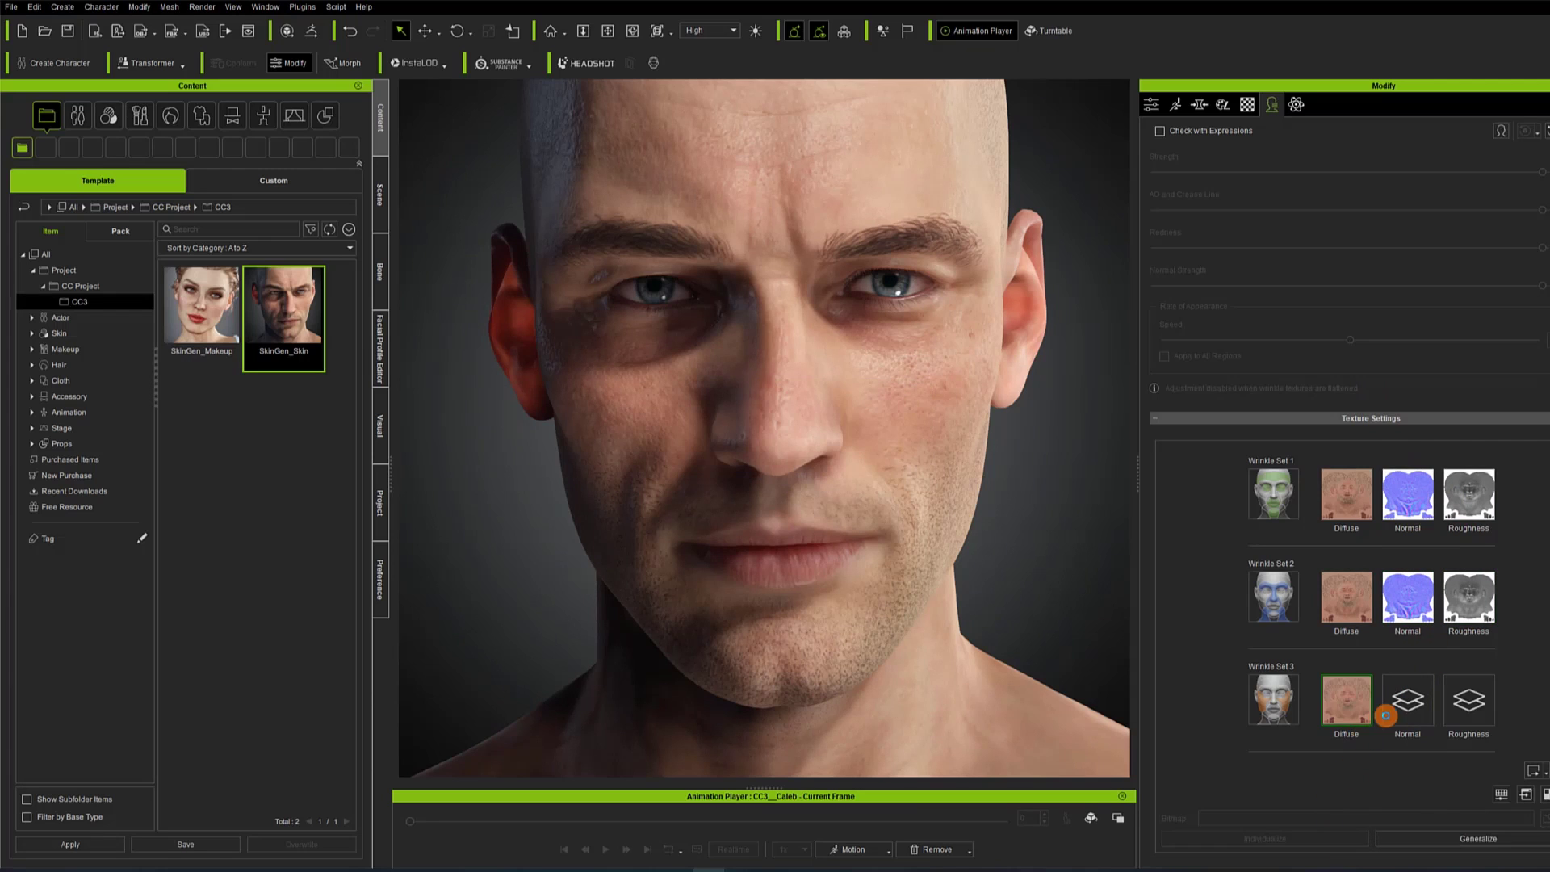
click(1339, 832)
click(1300, 837)
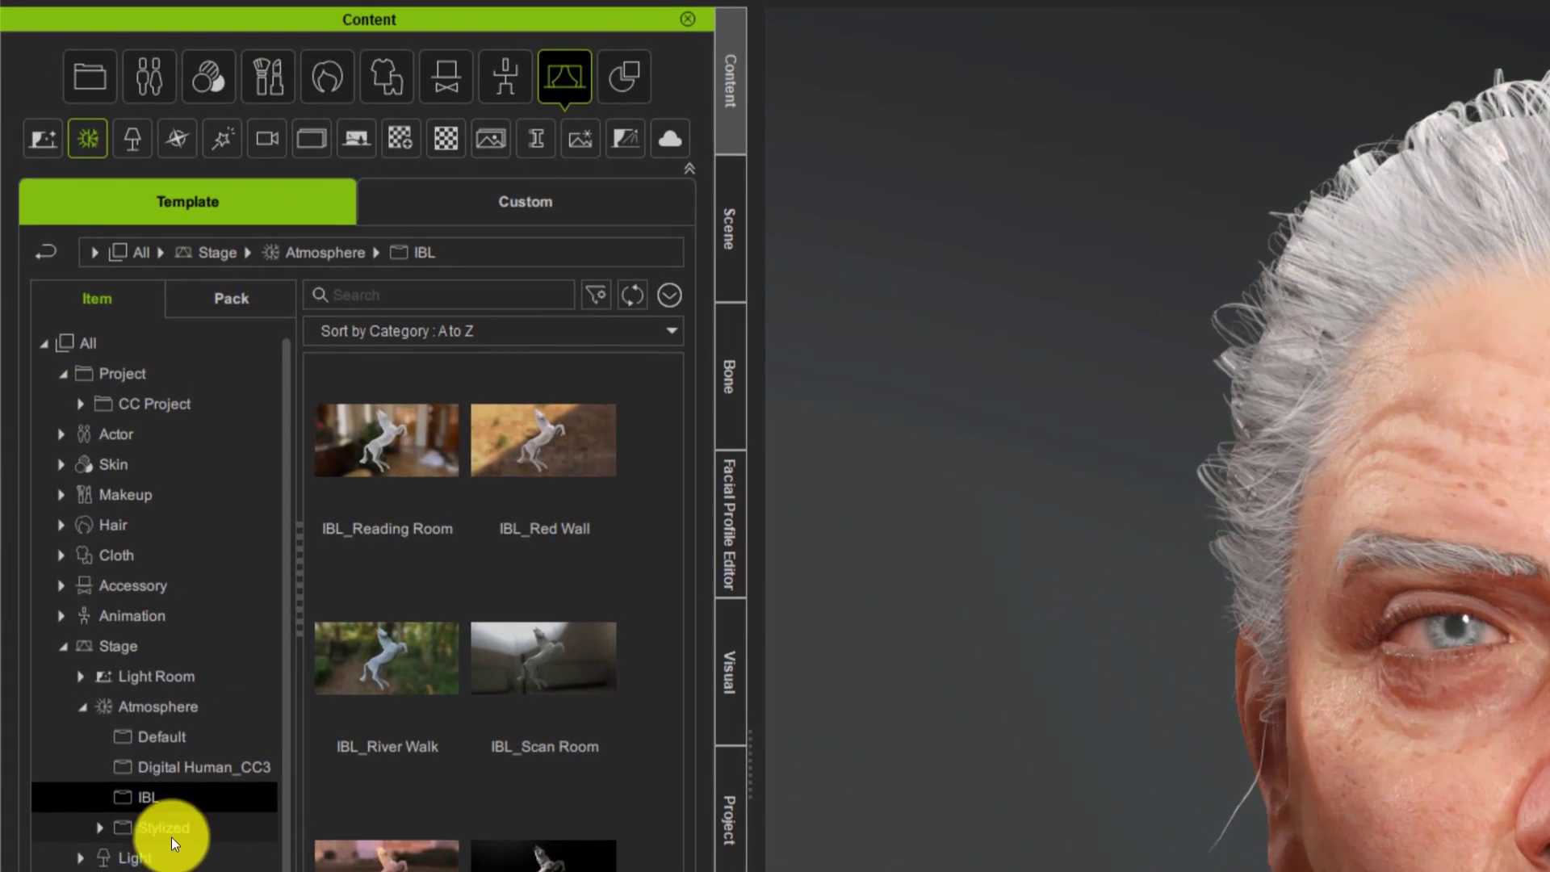
Apply a Stylized atmosphere preset to the old woman's scene and set the Toon Shader's Shade color to white
click(182, 837)
double_click(331, 535)
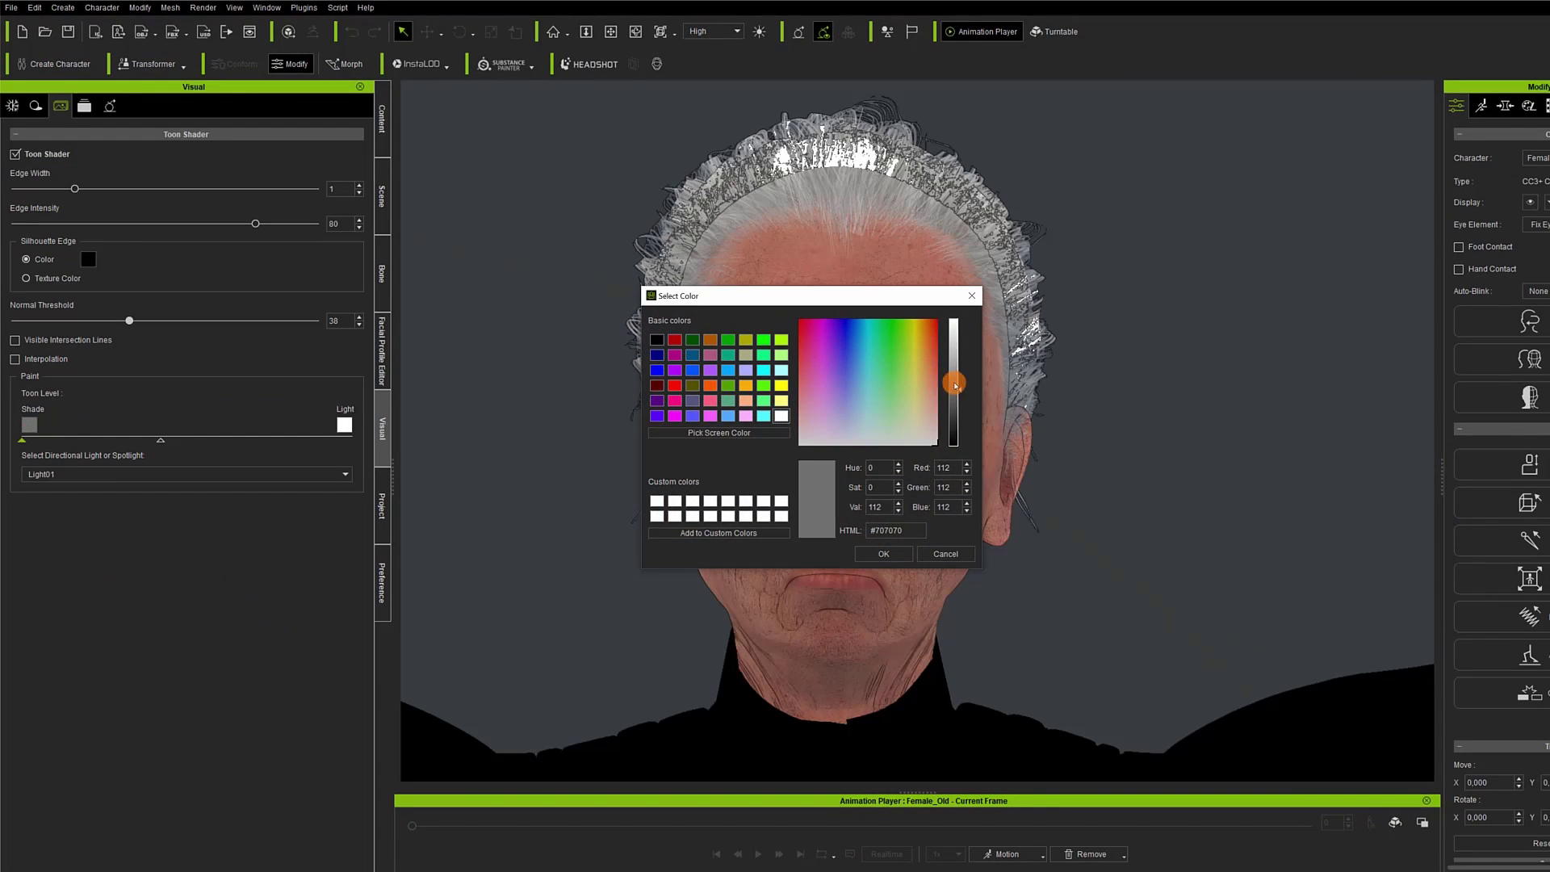
drag(952, 387, 953, 321)
click(884, 554)
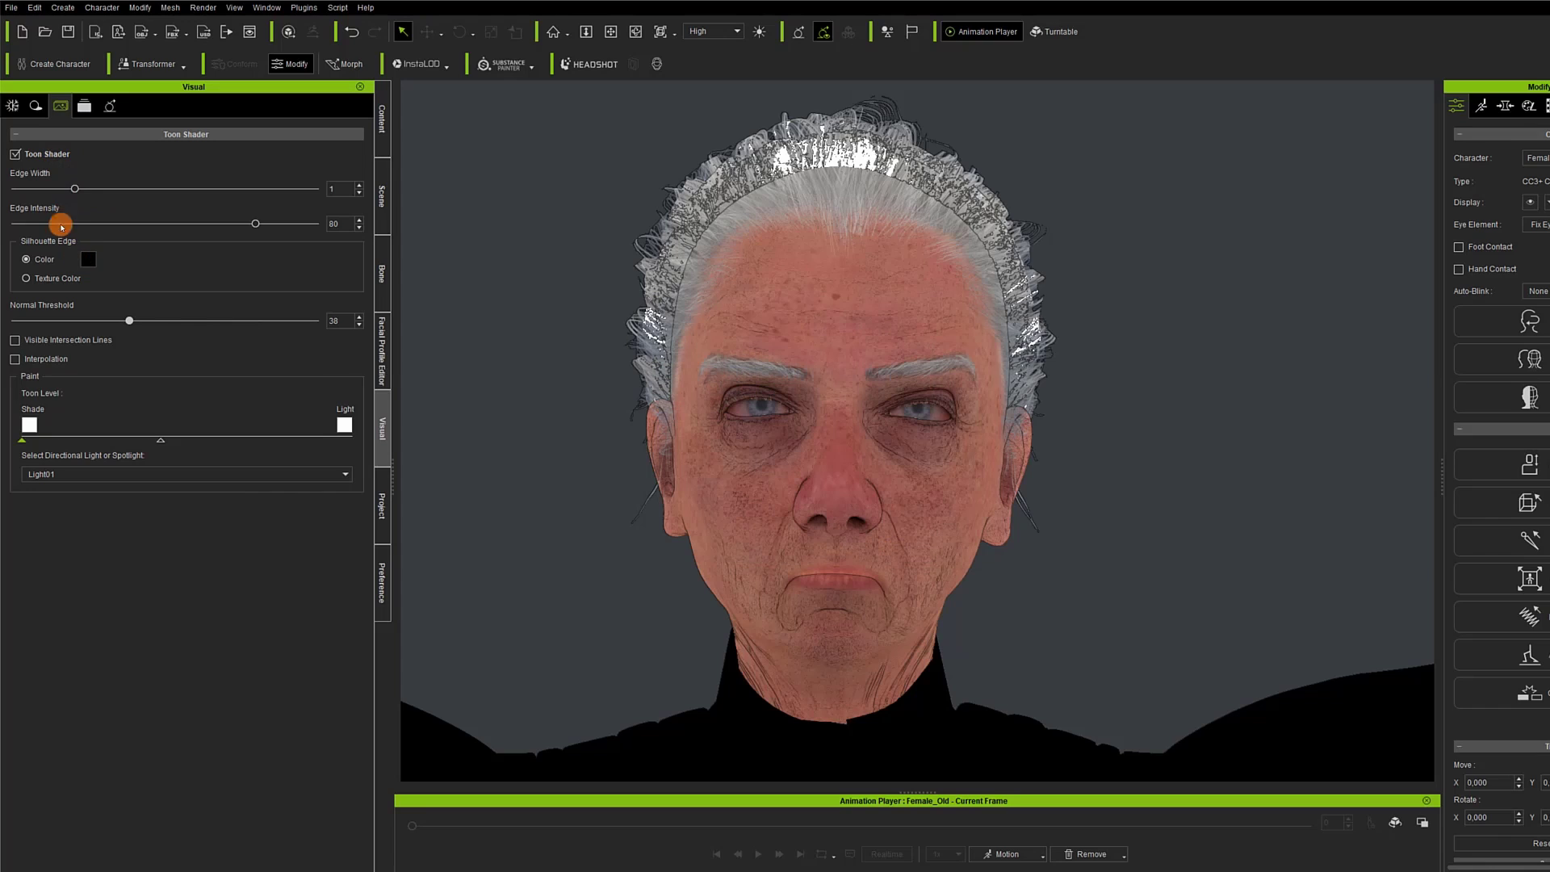
Turn off shadows in the old woman's scene
click(84, 106)
click(109, 105)
click(38, 107)
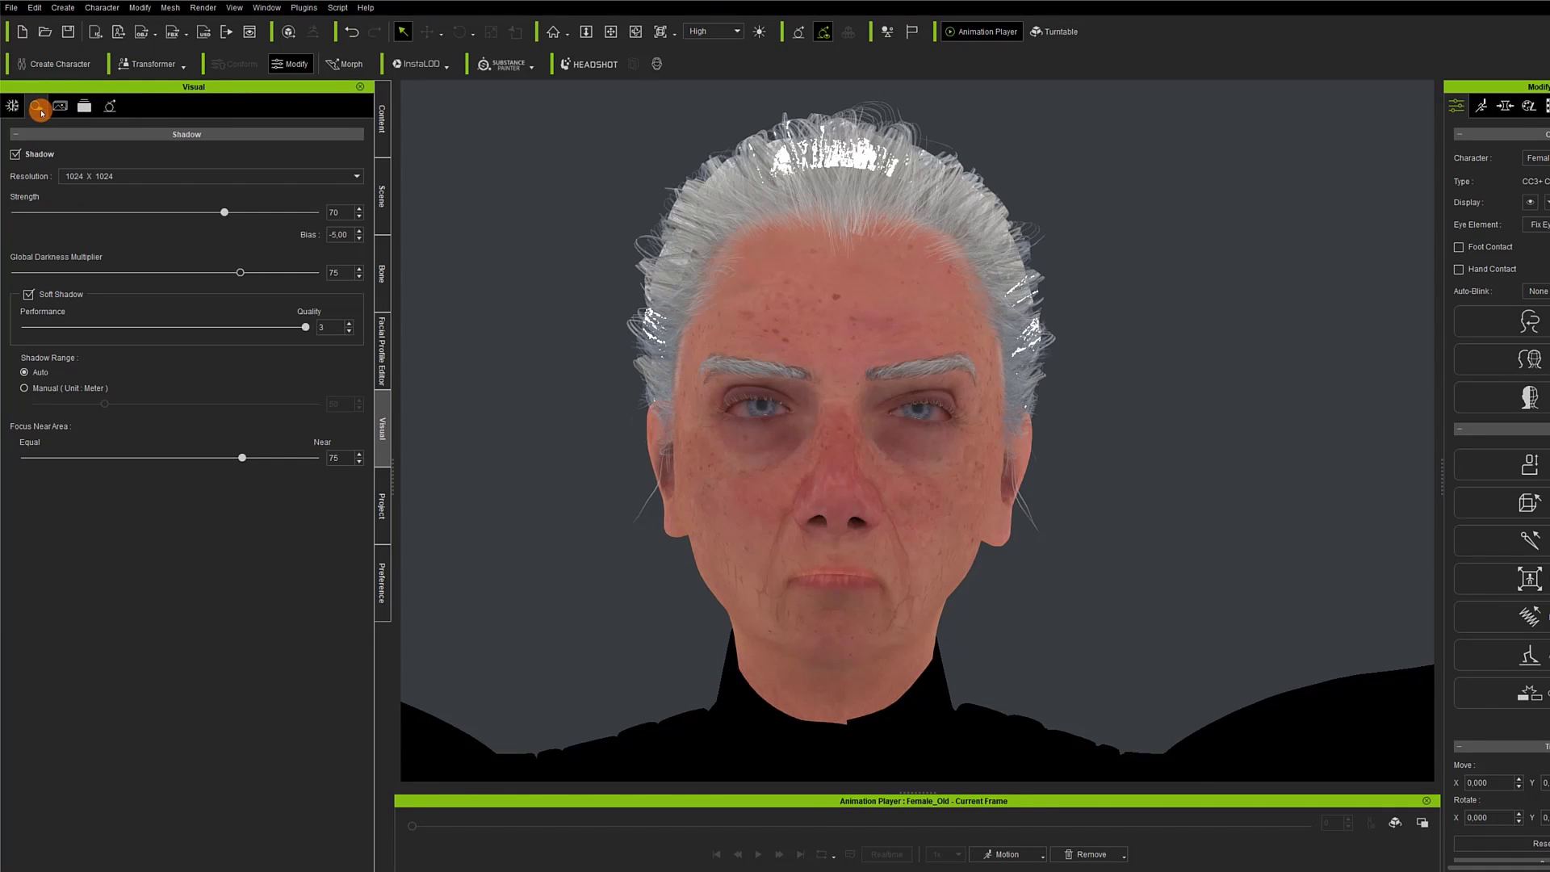
click(23, 153)
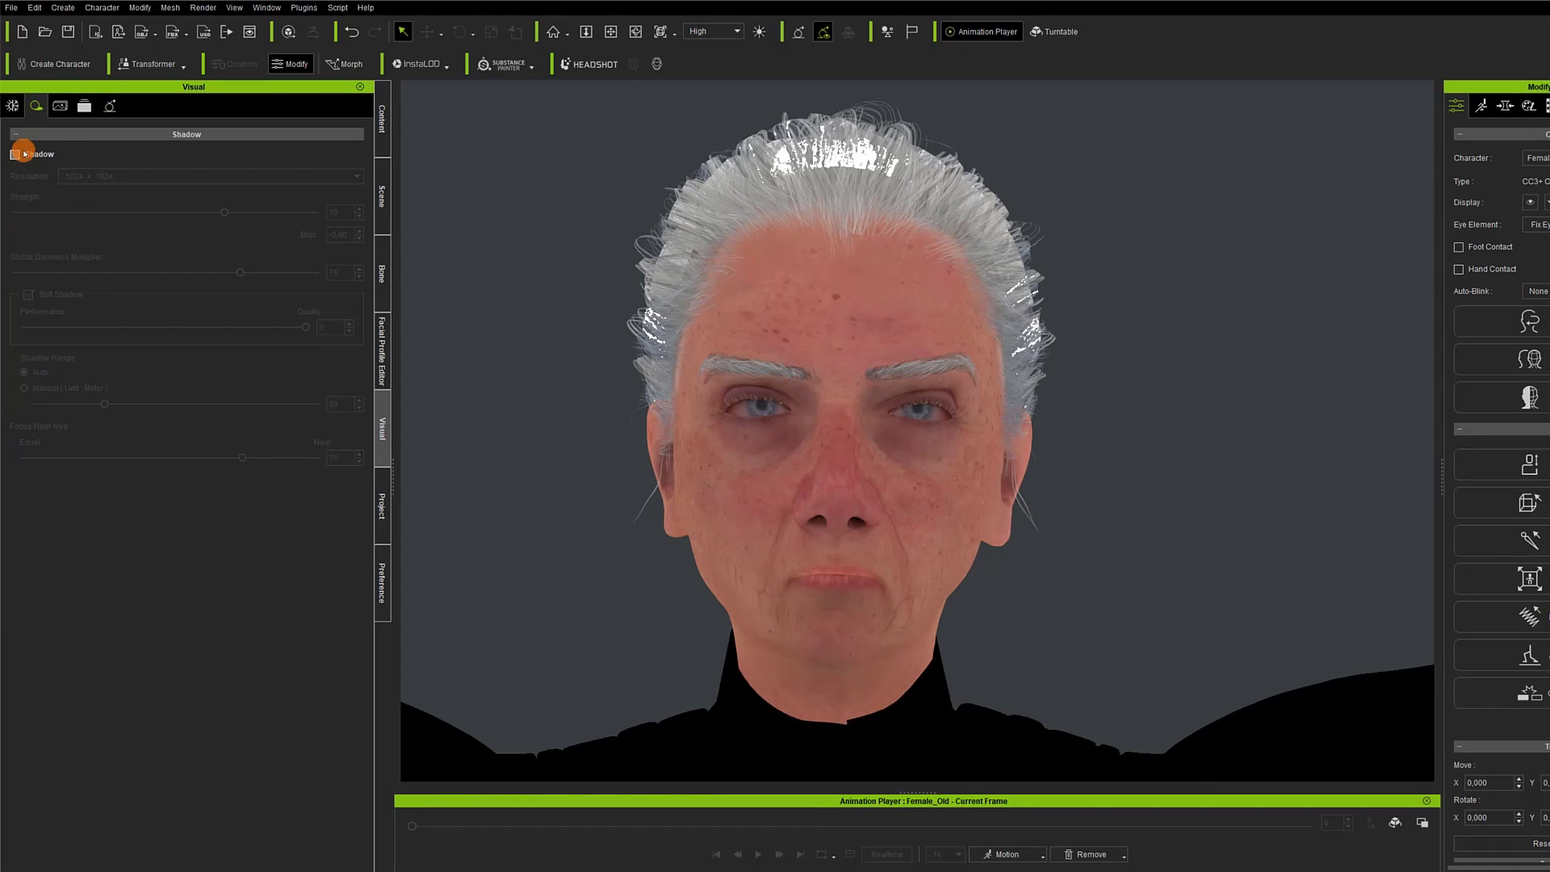
Set the scene's ambient light color to white
click(13, 106)
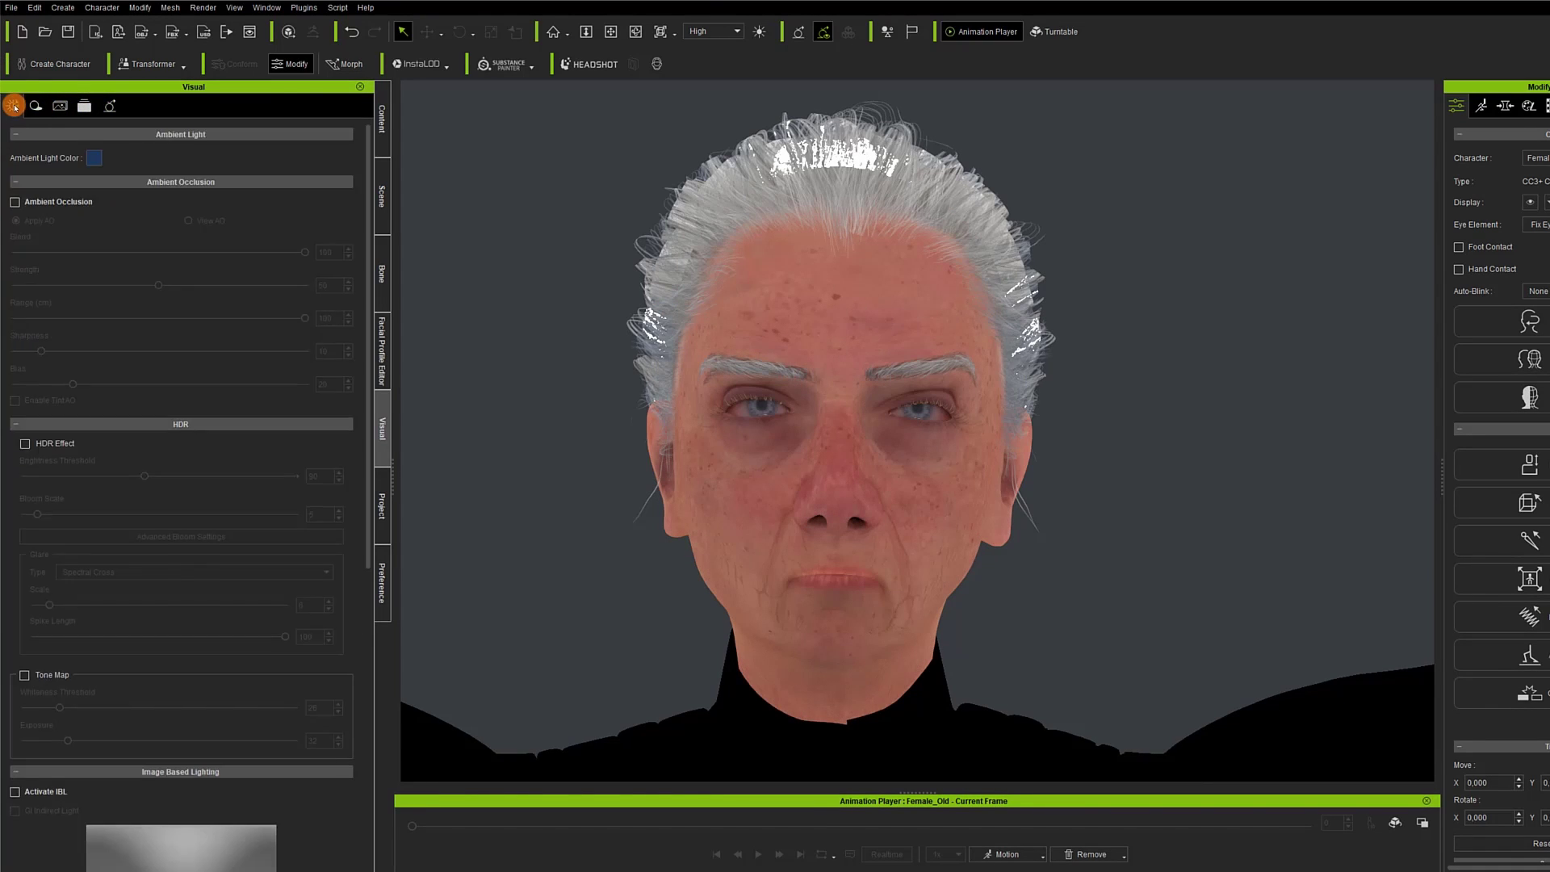
click(92, 160)
drag(955, 387, 951, 323)
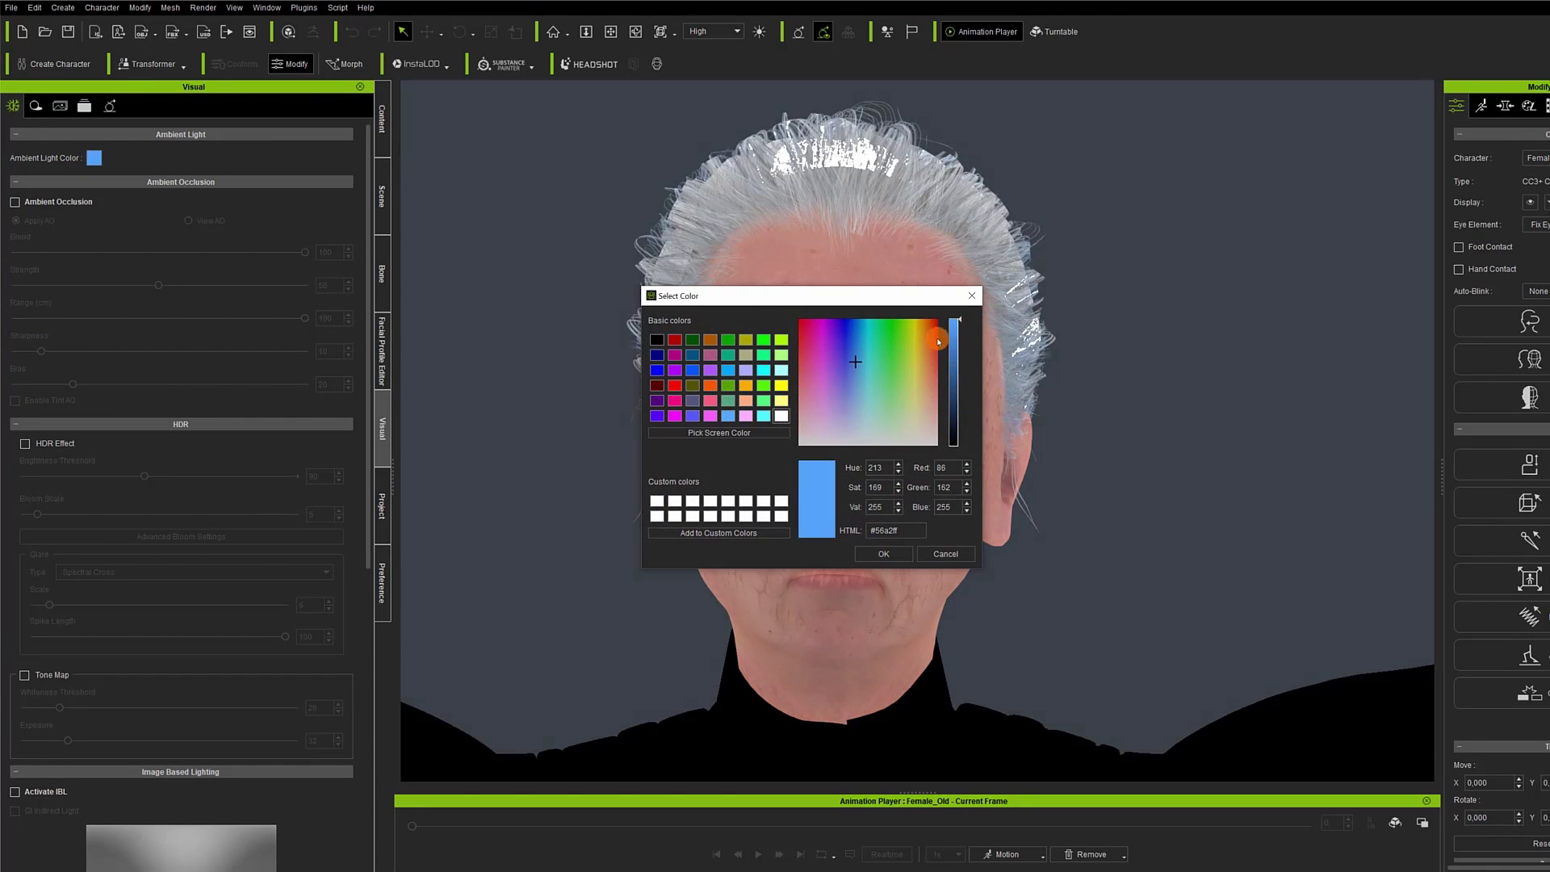
drag(838, 440, 848, 461)
click(883, 554)
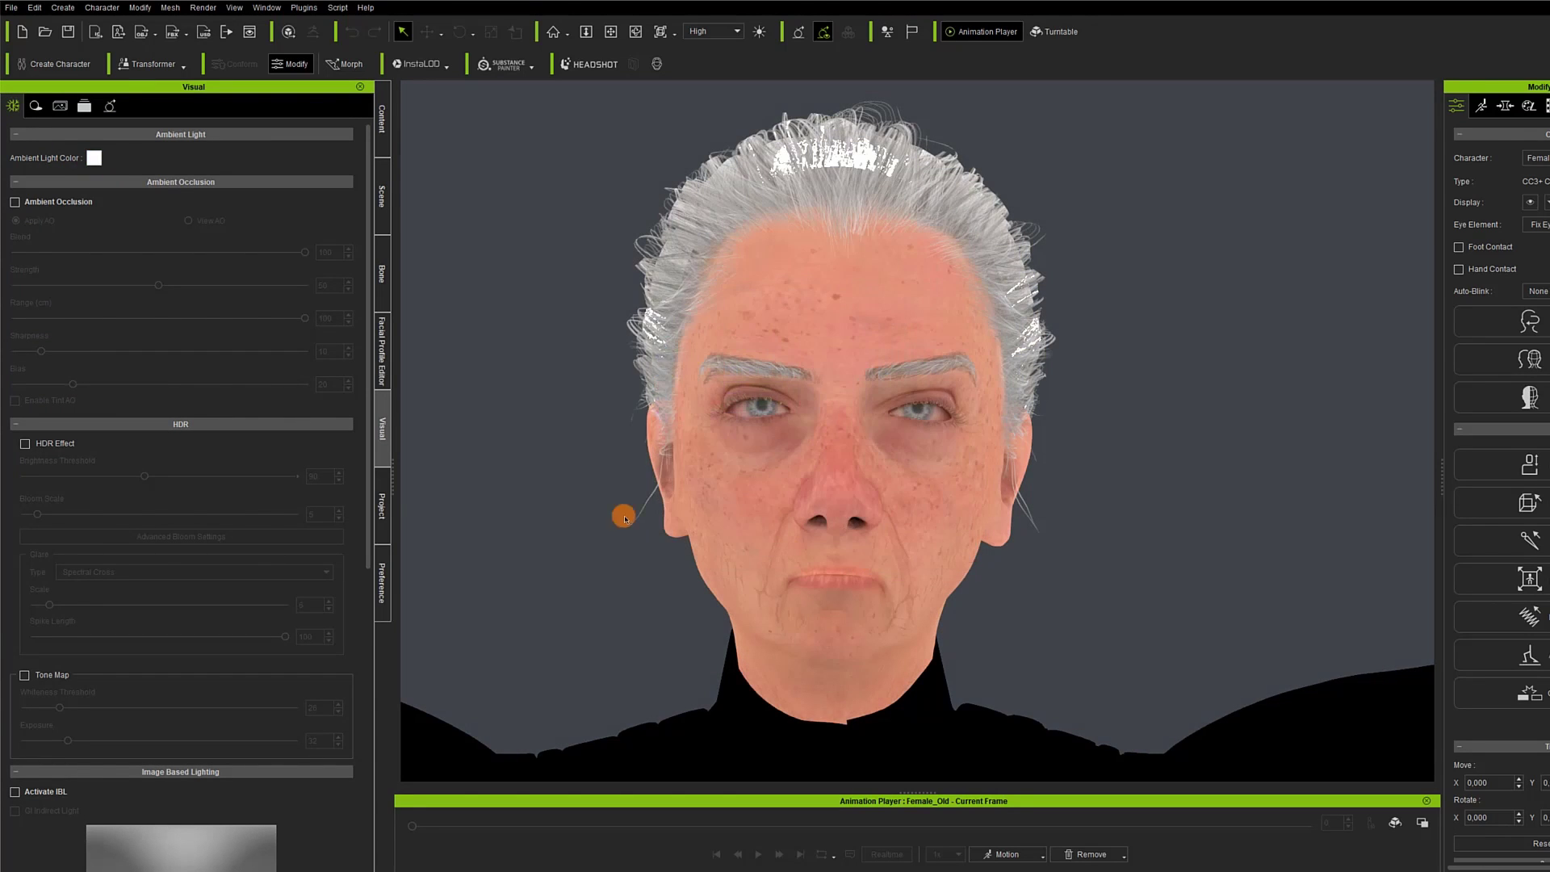
Hide the old woman's hair, added eyebrows and clothing, and pull her brow muscles down into an angry expression
click(385, 129)
click(382, 196)
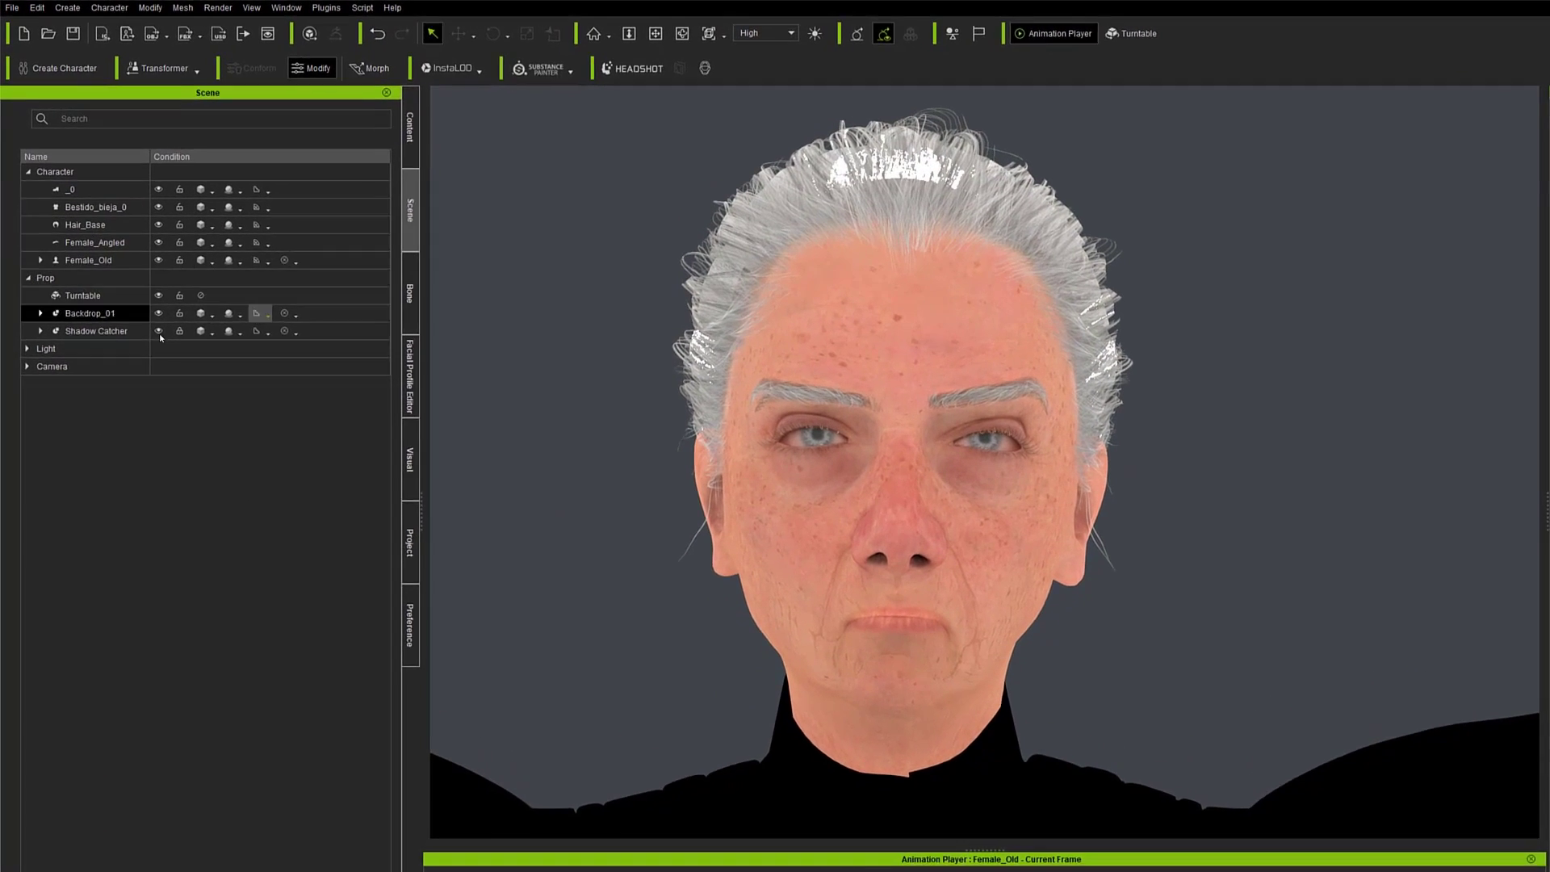
click(121, 272)
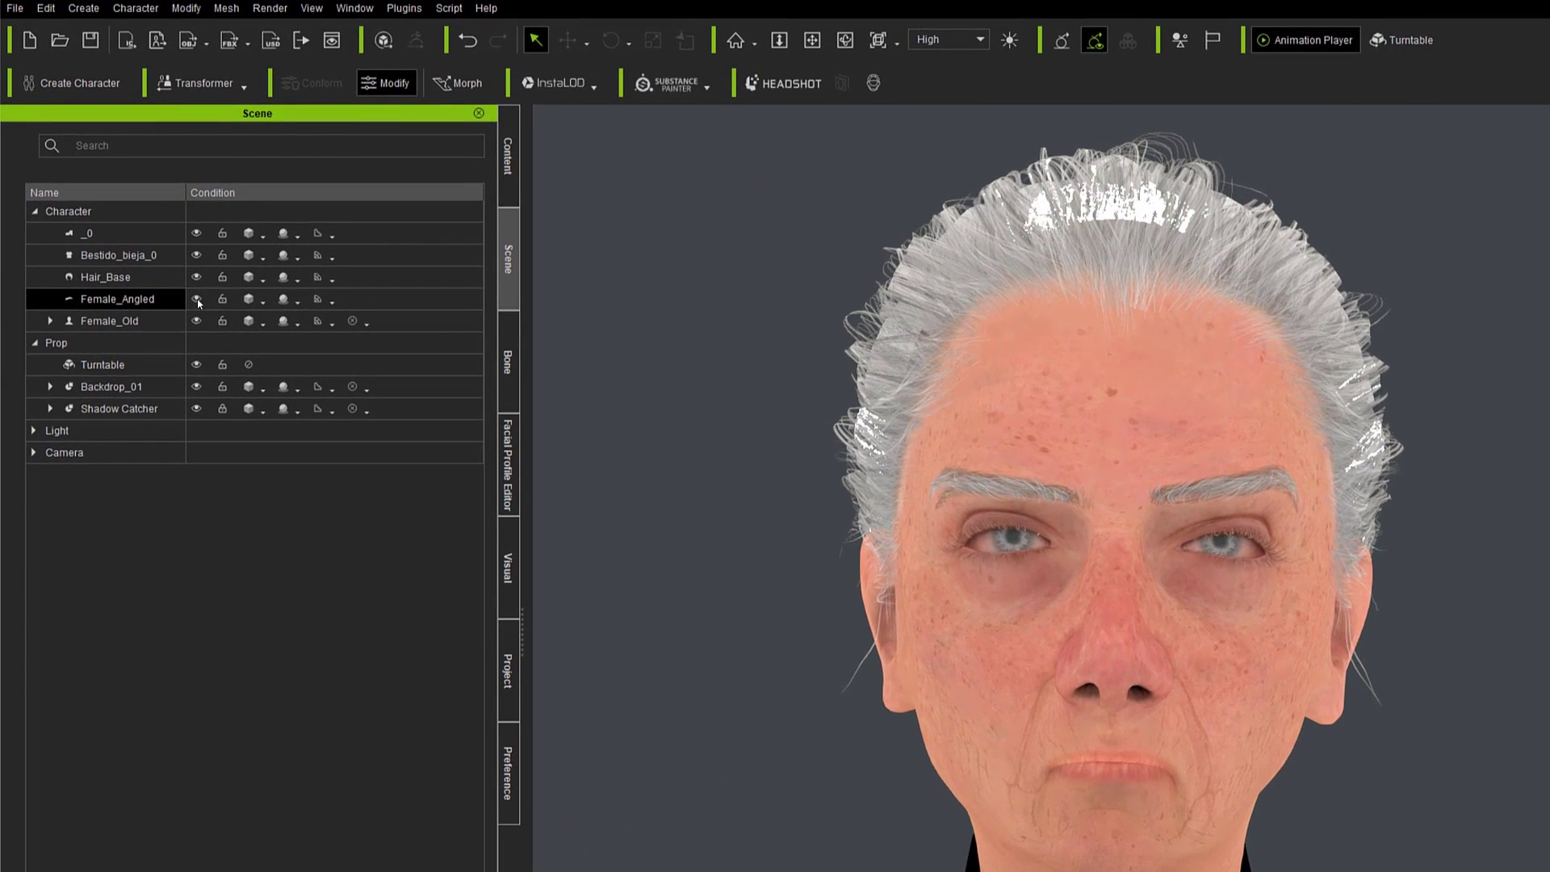
ctrl+click(198, 278)
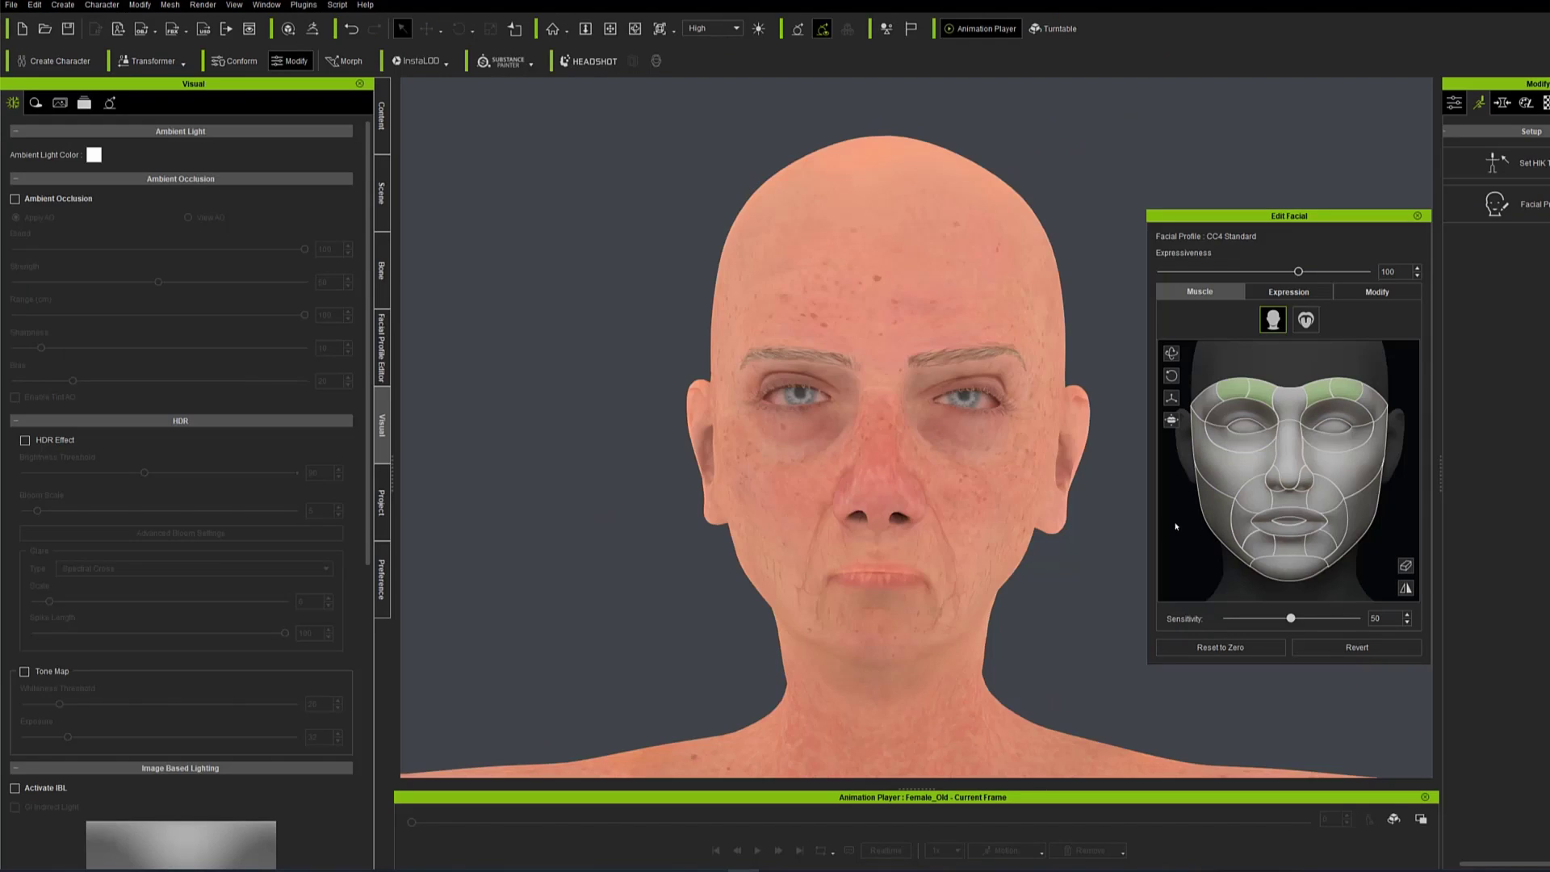
drag(1176, 526, 1164, 638)
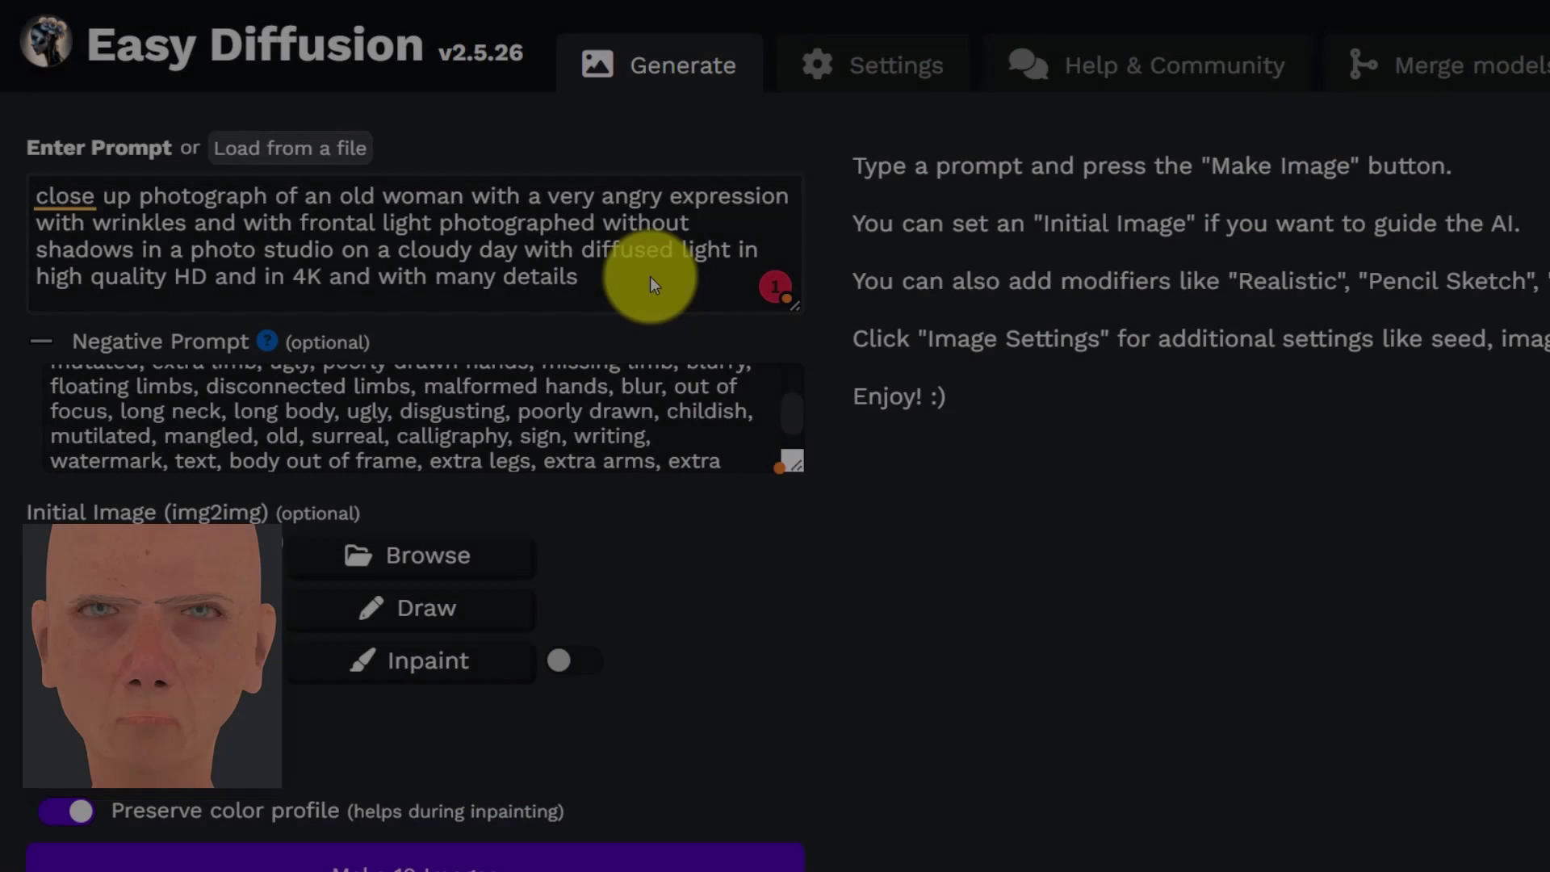
In Easy Diffusion, add "in 8K" to the end of the old woman prompt and review the image settings for the generation
click(631, 278)
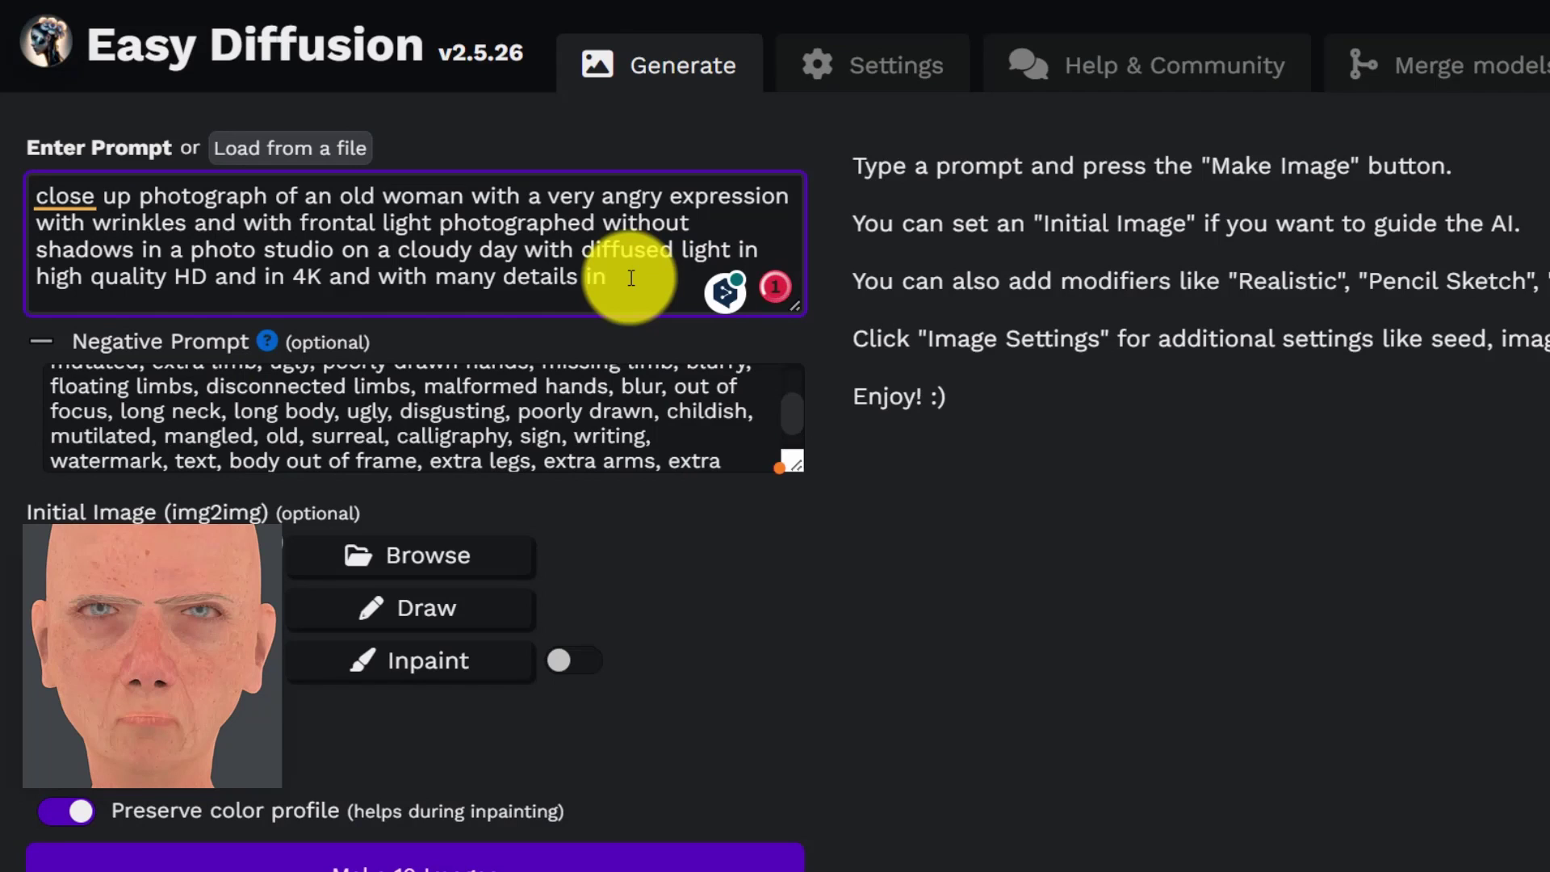
text(K)
scroll(682, 274, down, 2)
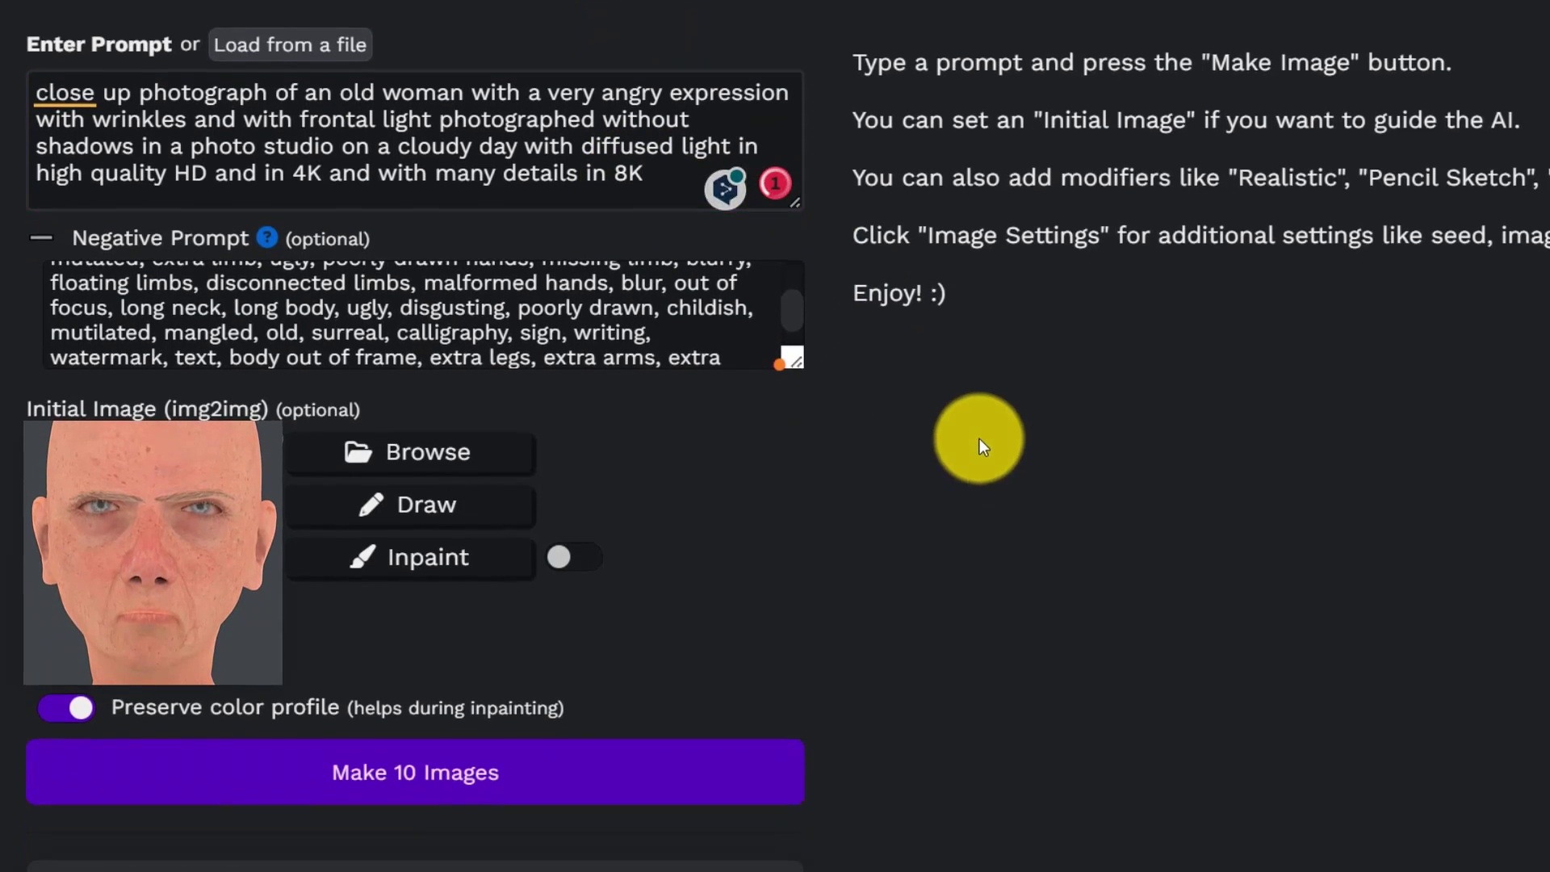
scroll(197, 637, down, 3)
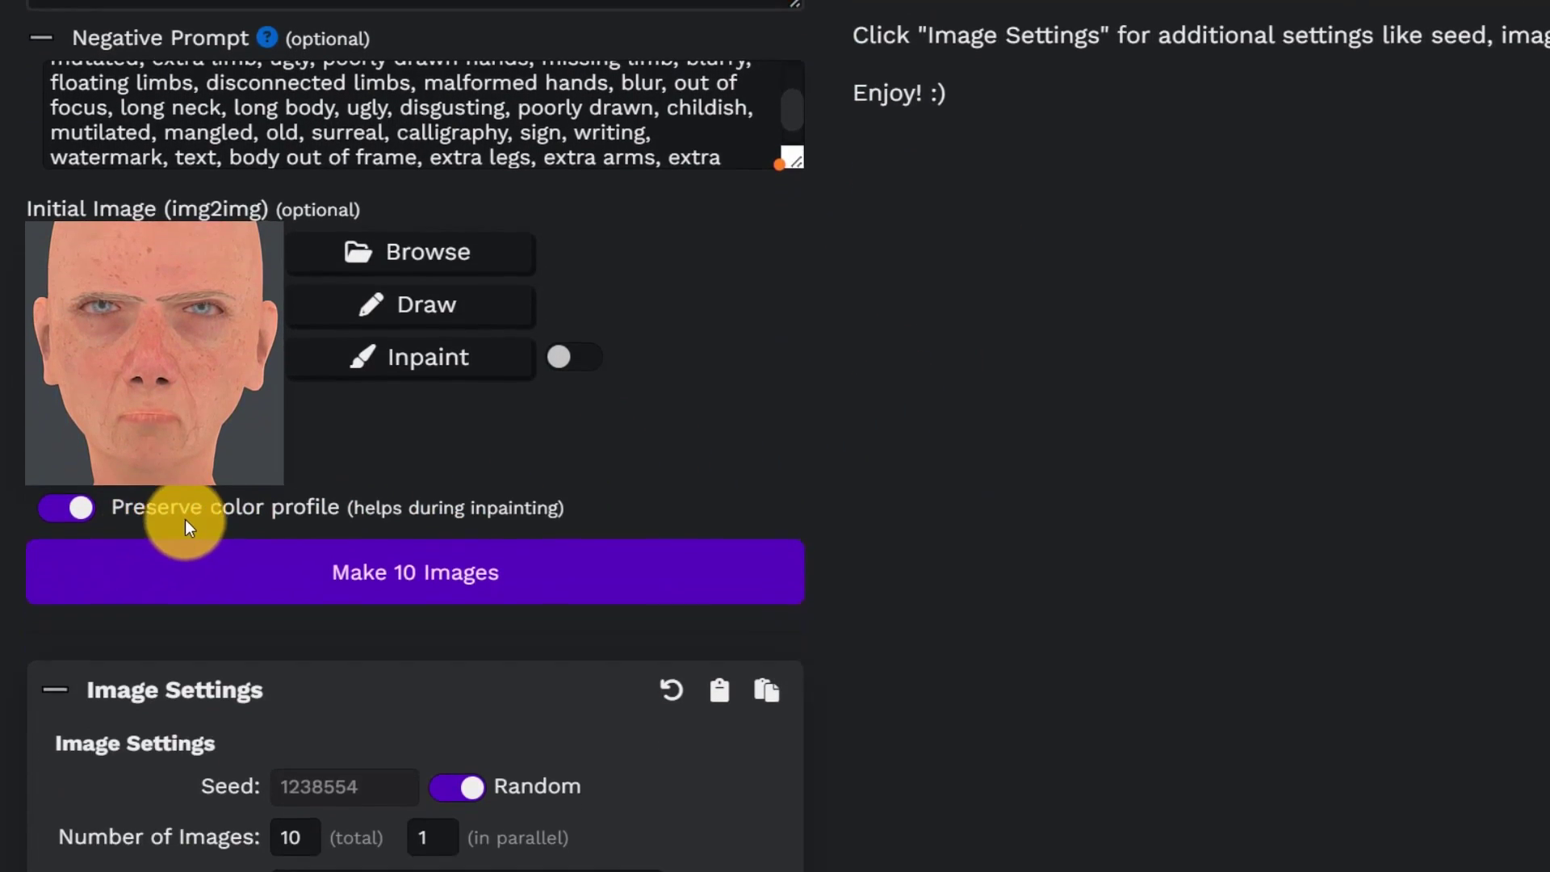
scroll(266, 472, down, 3)
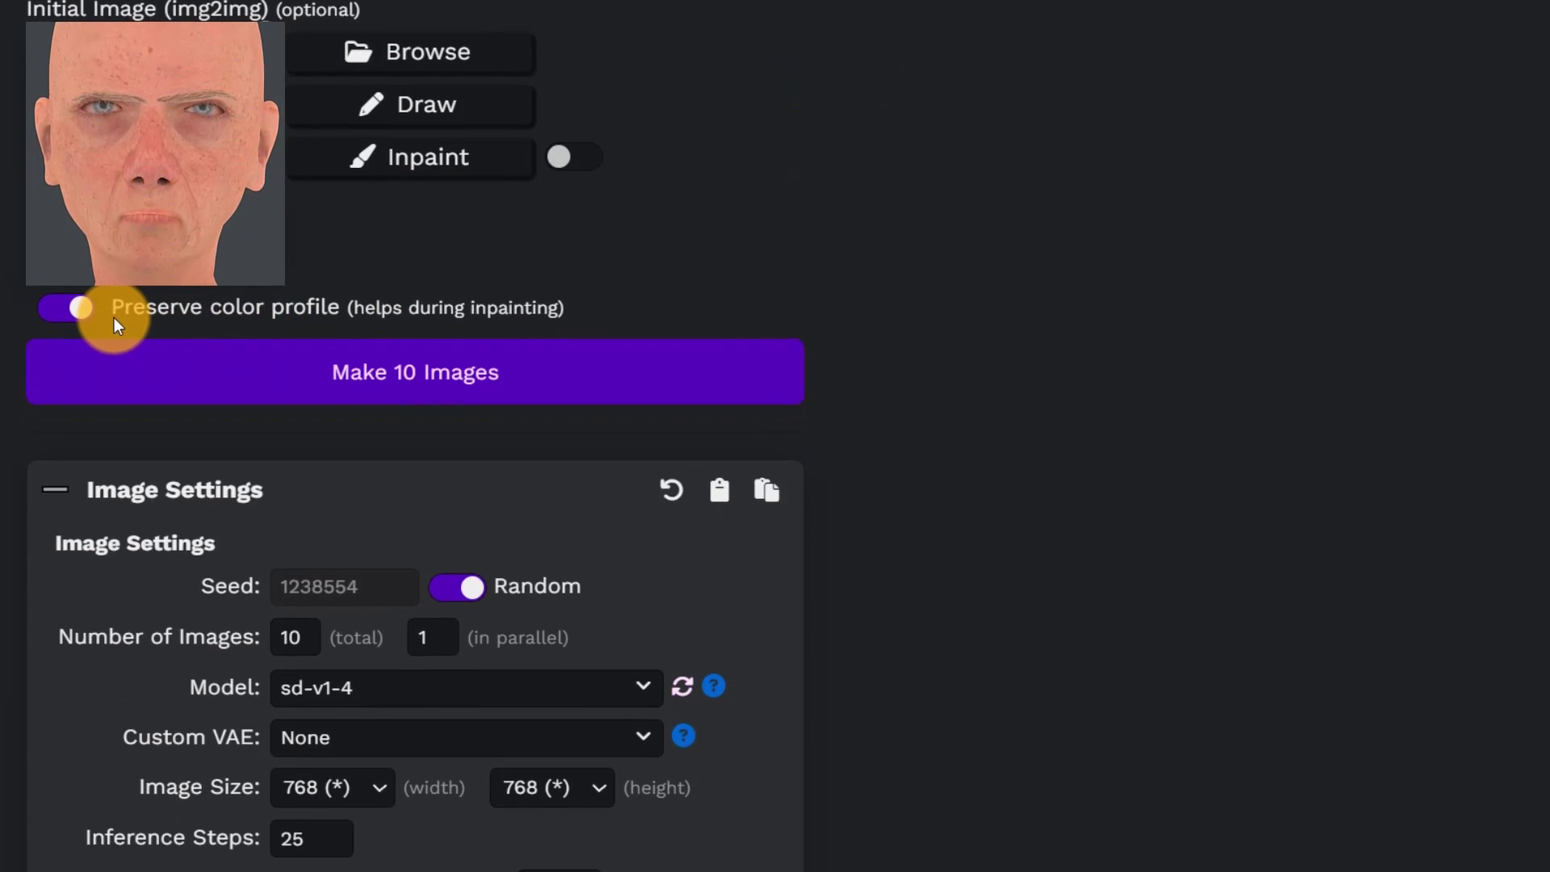
scroll(509, 569, down, 3)
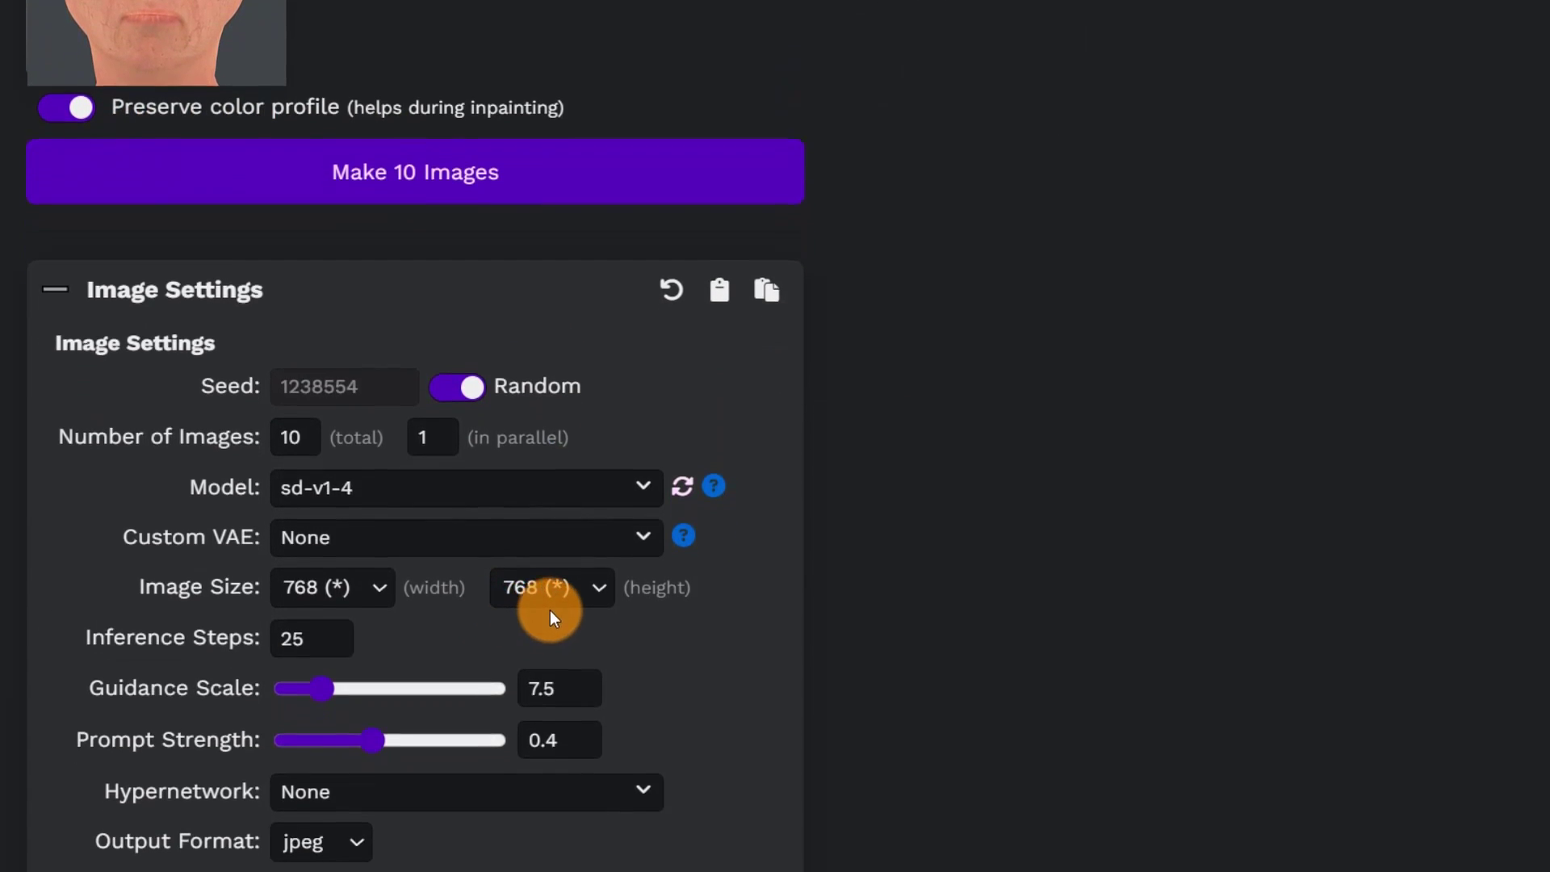
scroll(510, 569, down, 3)
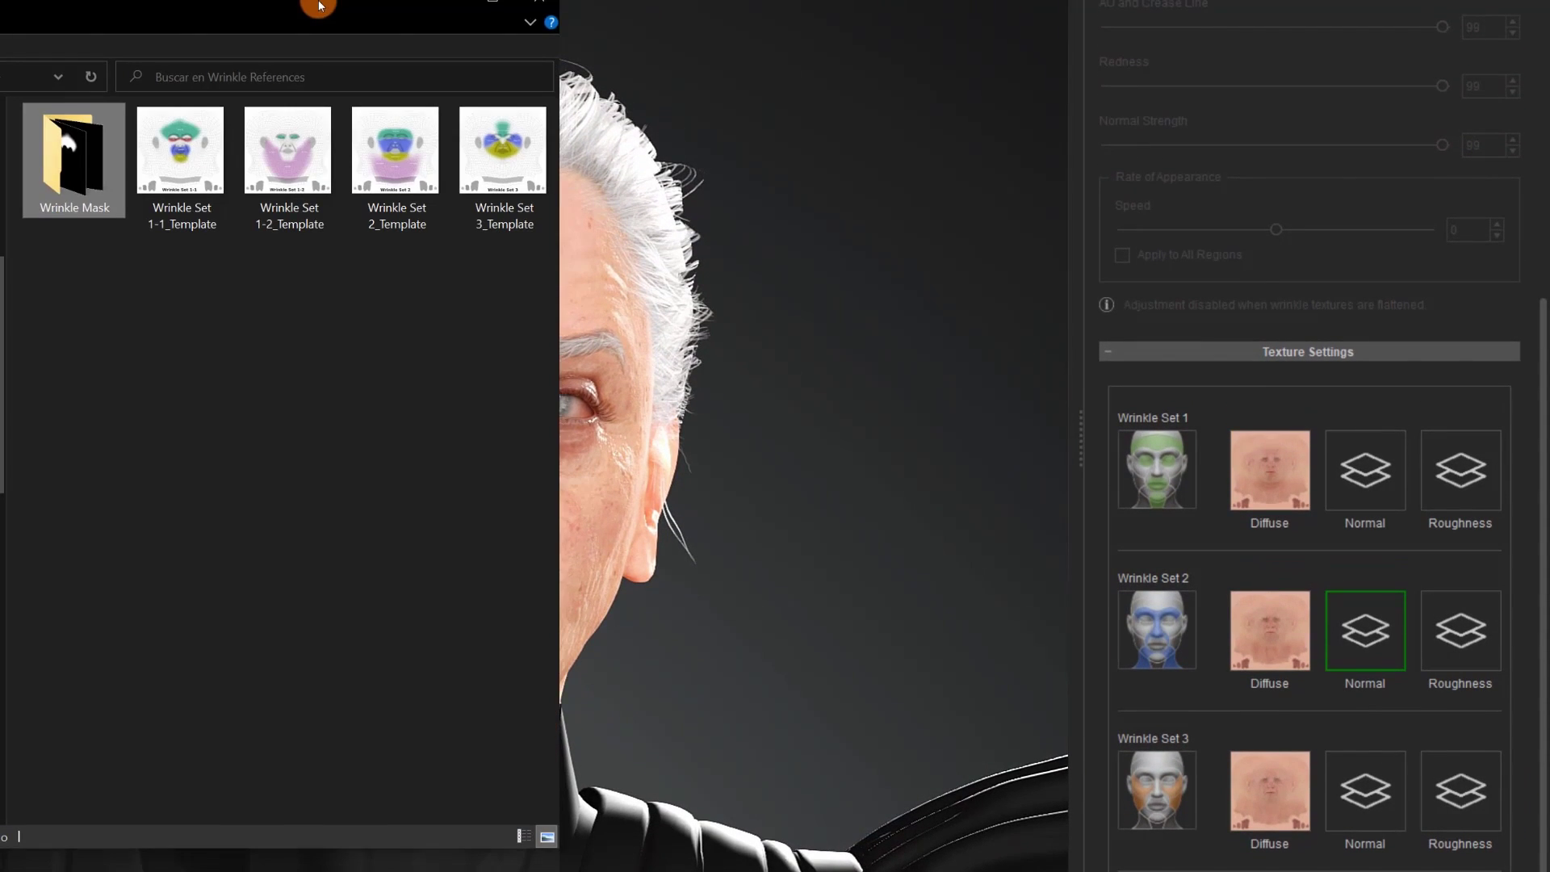
Look over the Wrinkle Set templates in the Wrinkle References folder and open the Wrinkle Mask folder
click(321, 130)
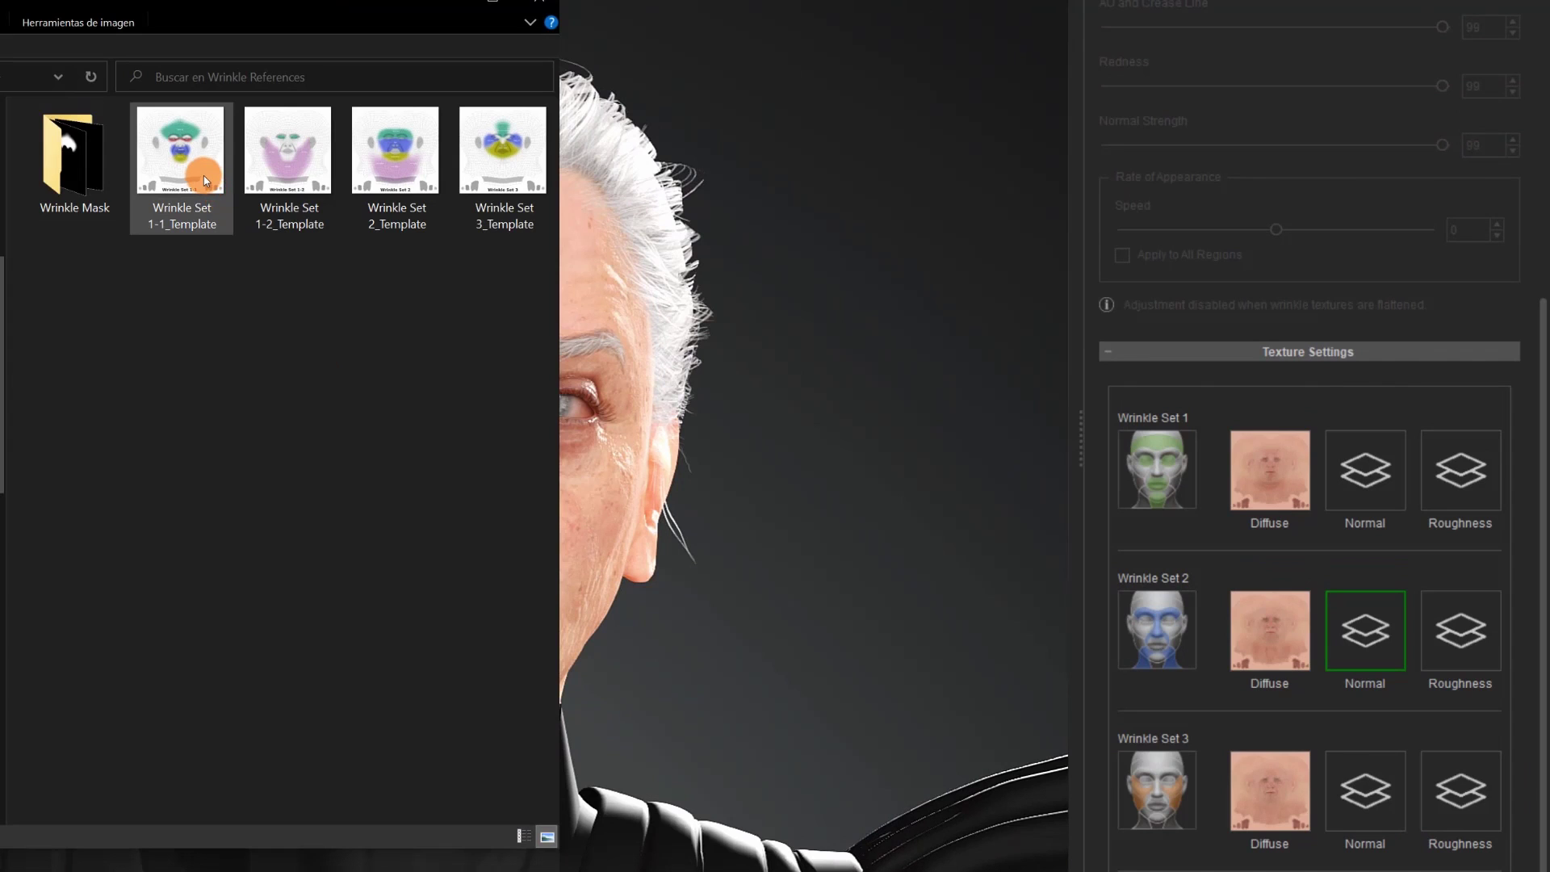
click(408, 230)
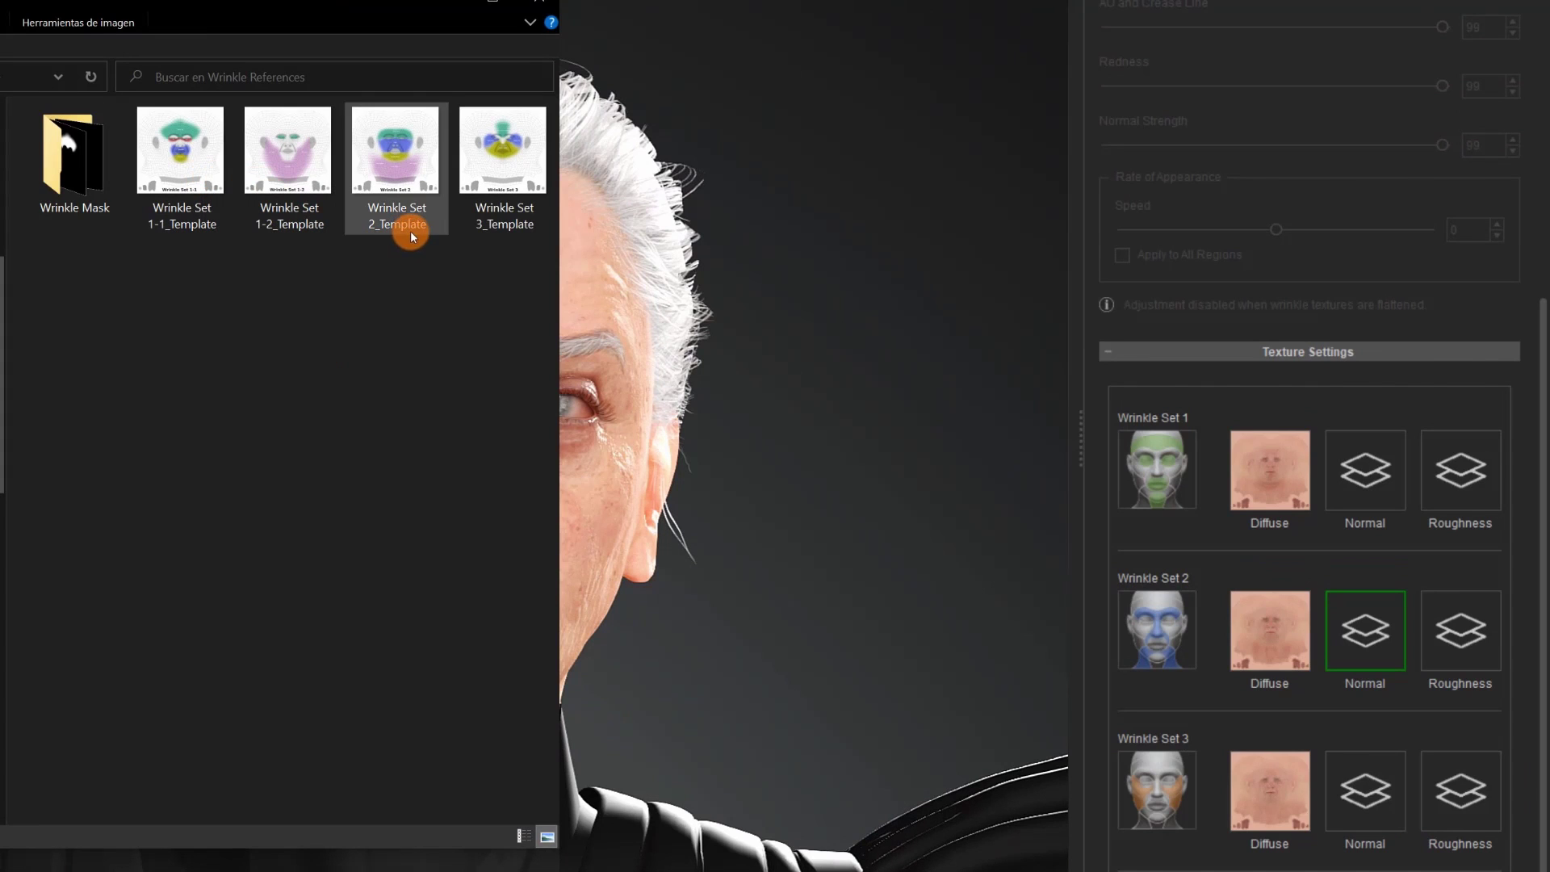
double_click(48, 157)
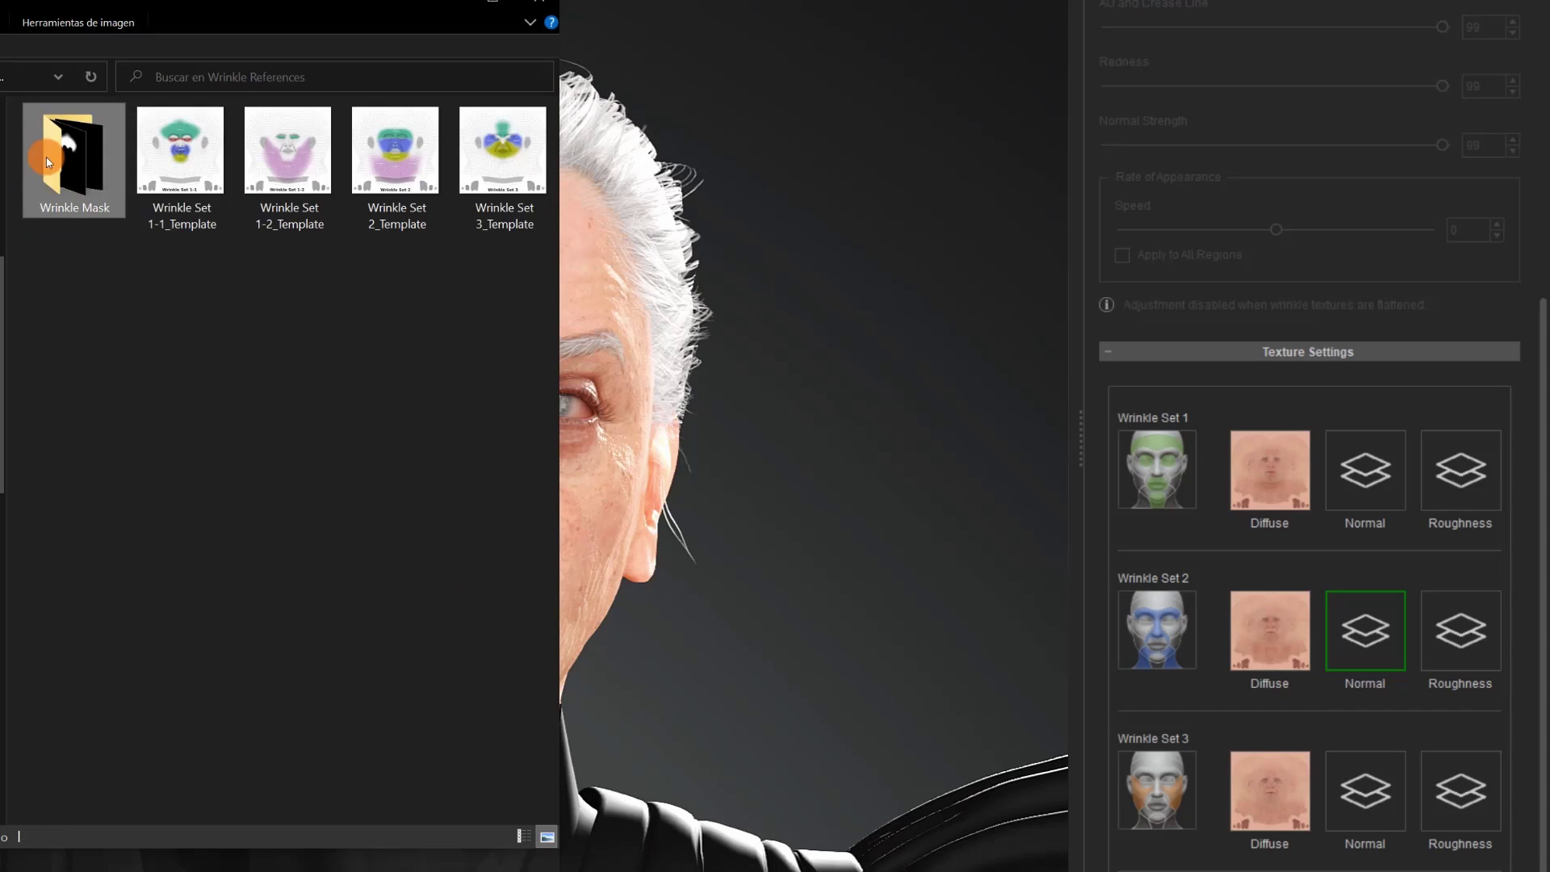
double_click(46, 157)
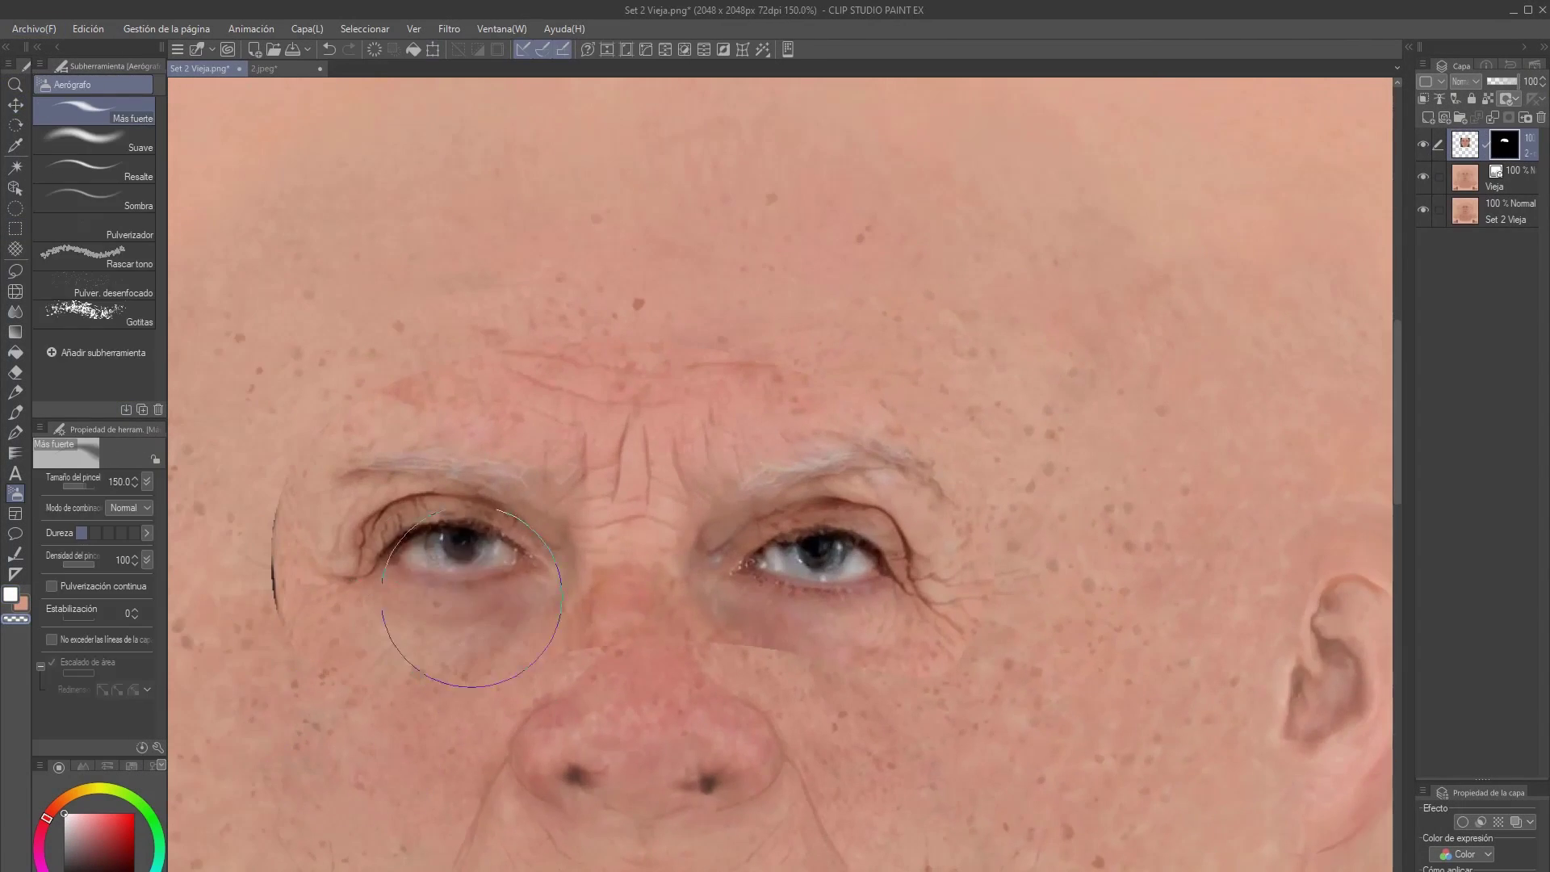
In Clip Studio Paint, mask the open eyes and photo eyebrows out of the top face layer of Set 2 Vieja.png with the airbrush
drag(419, 557, 493, 549)
drag(501, 469, 355, 477)
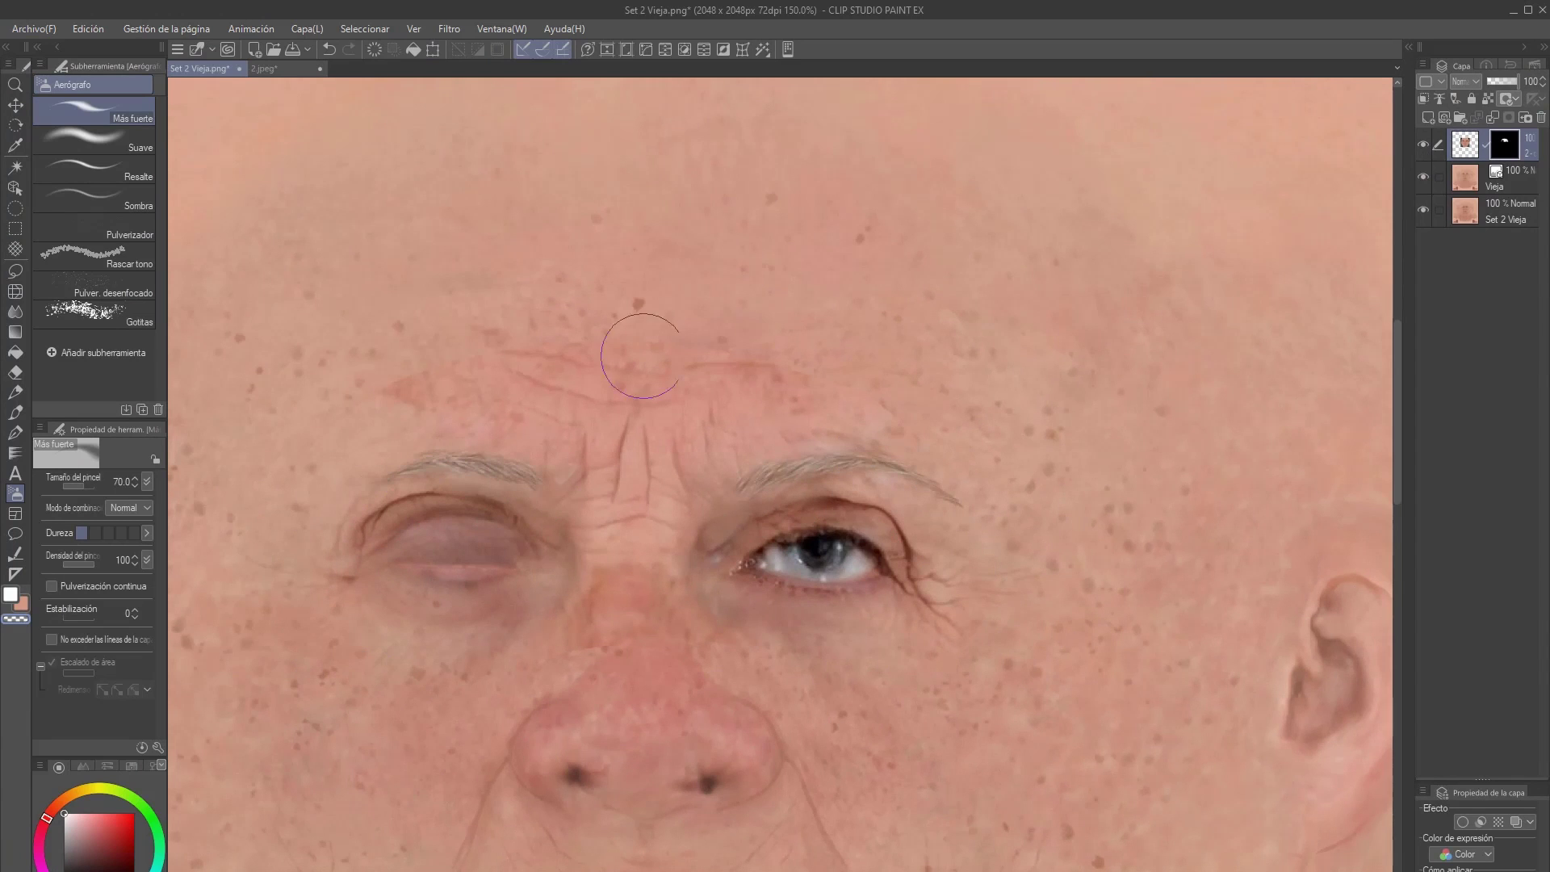
key(x)
key(bracketright)
key(bracketright)
key(bracketright)
key(bracketright)
key(bracketright)
key(bracketright)
key(bracketright)
drag(880, 553, 763, 563)
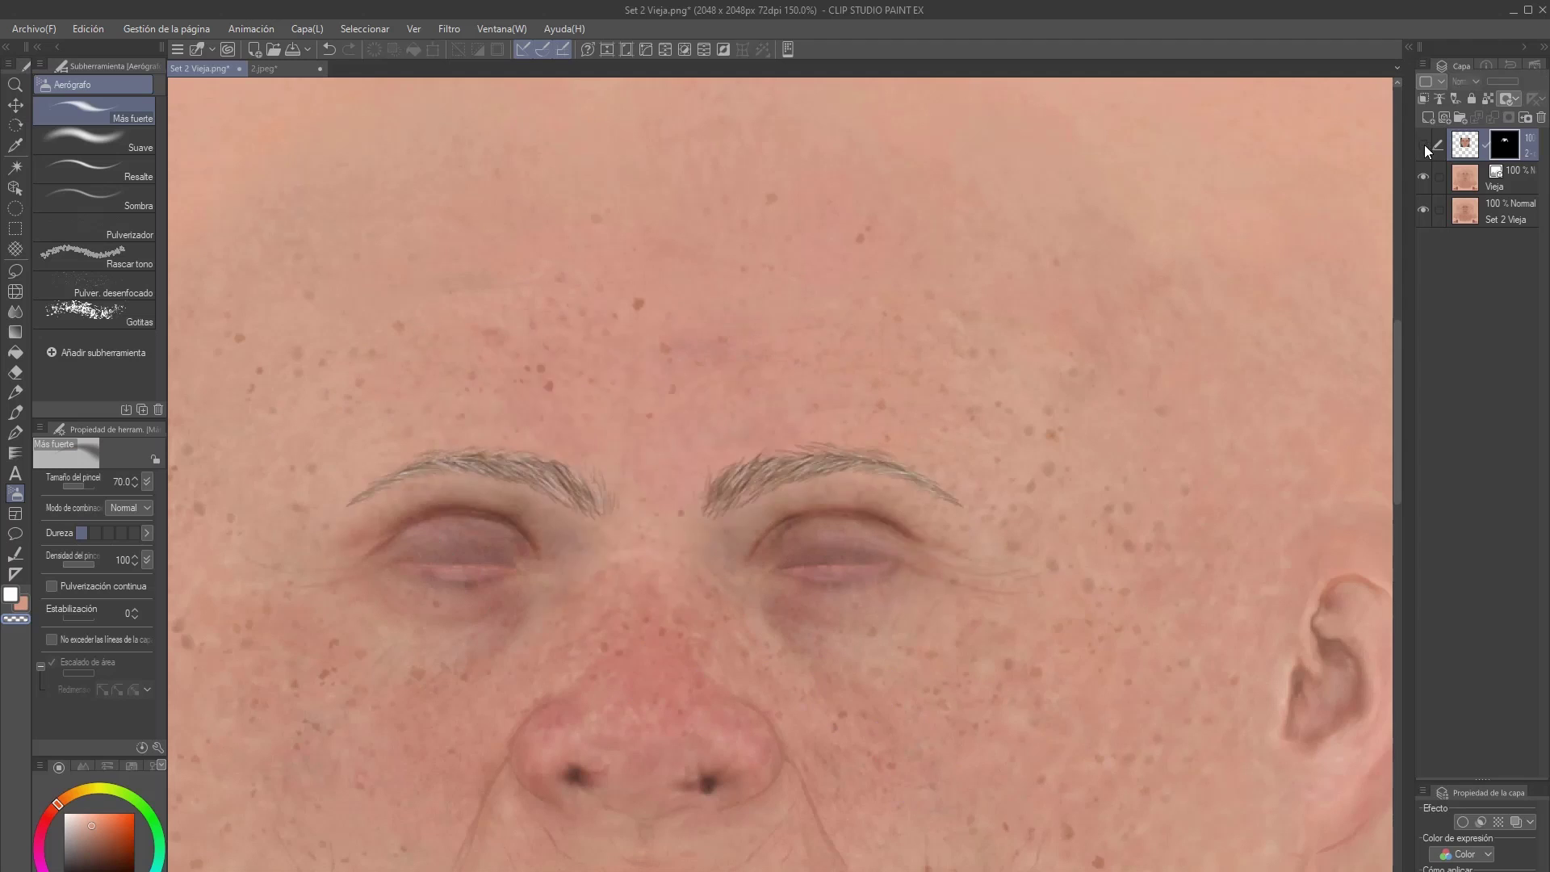
click(1424, 145)
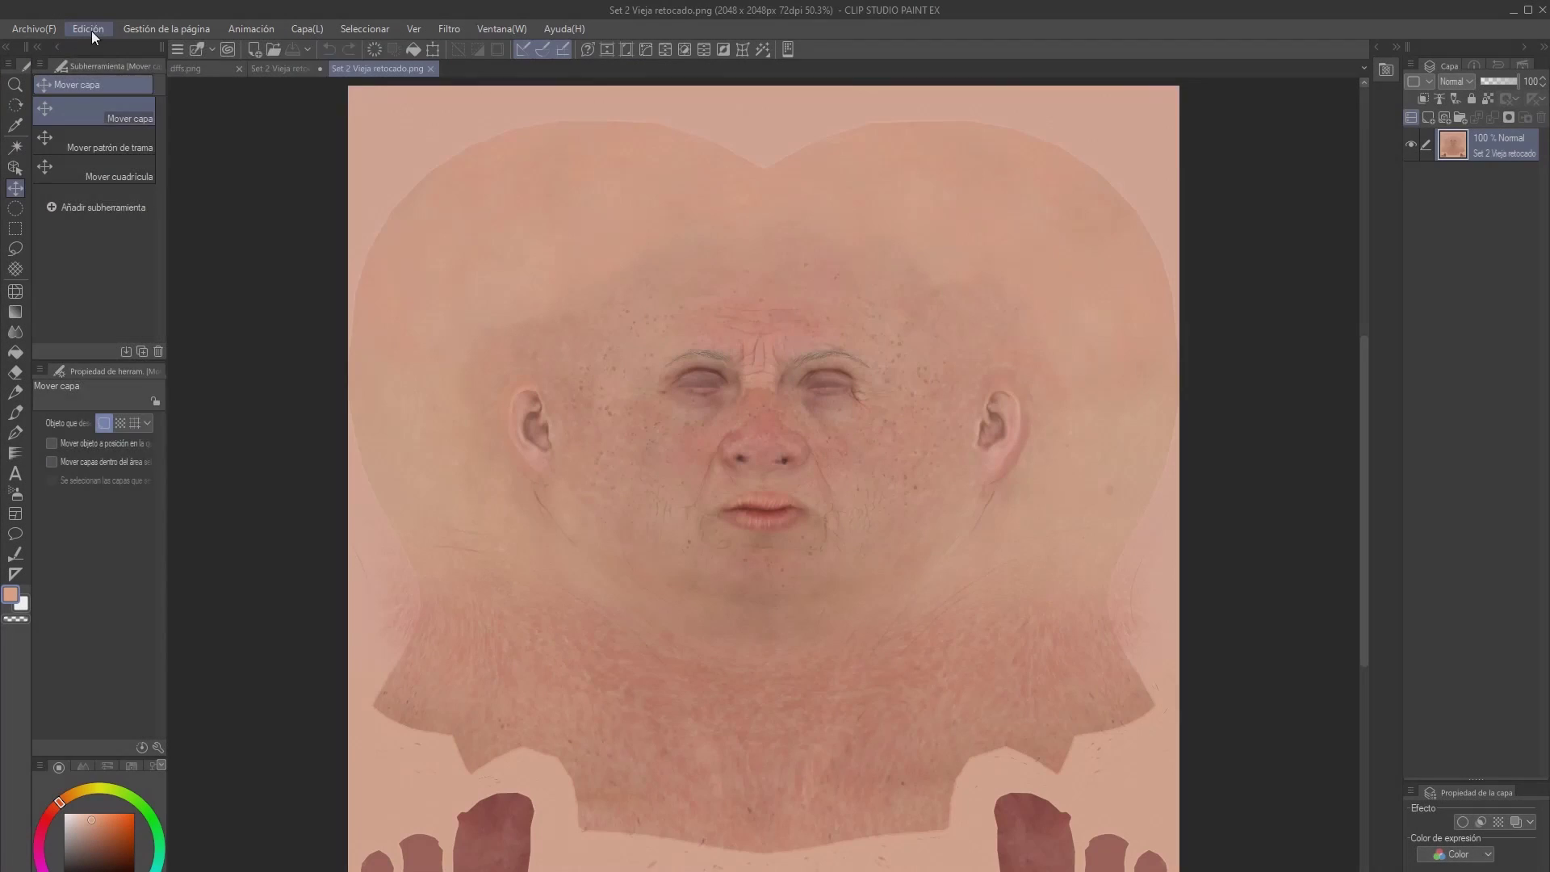
Flip the Set 2 Vieja retocado texture horizontally and airbrush darker frown lines between the eyebrows
click(88, 29)
mouse_move(288, 440)
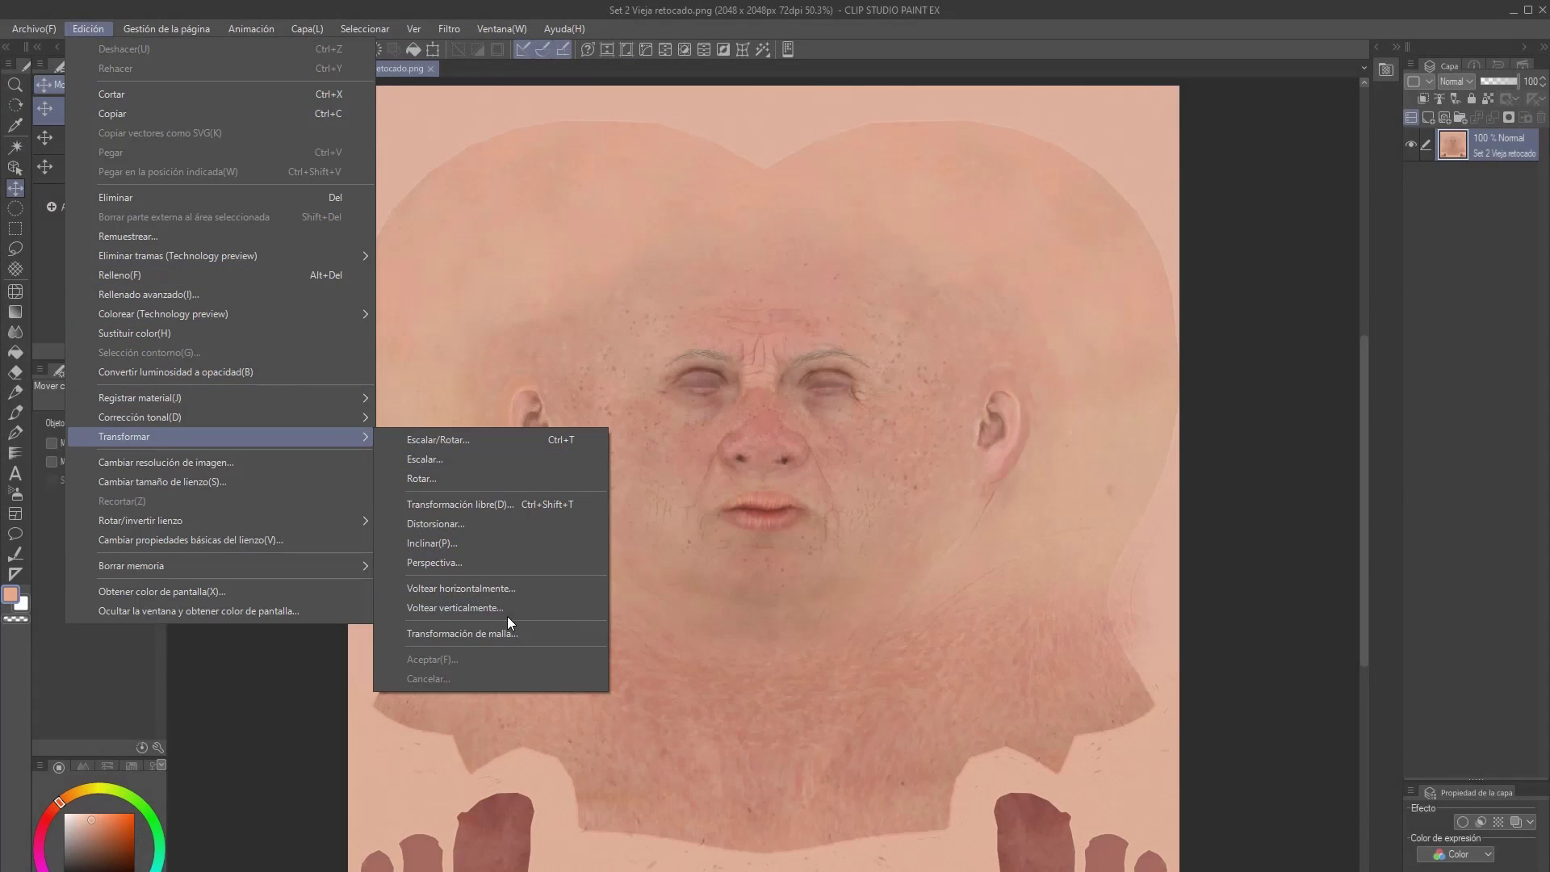
click(515, 591)
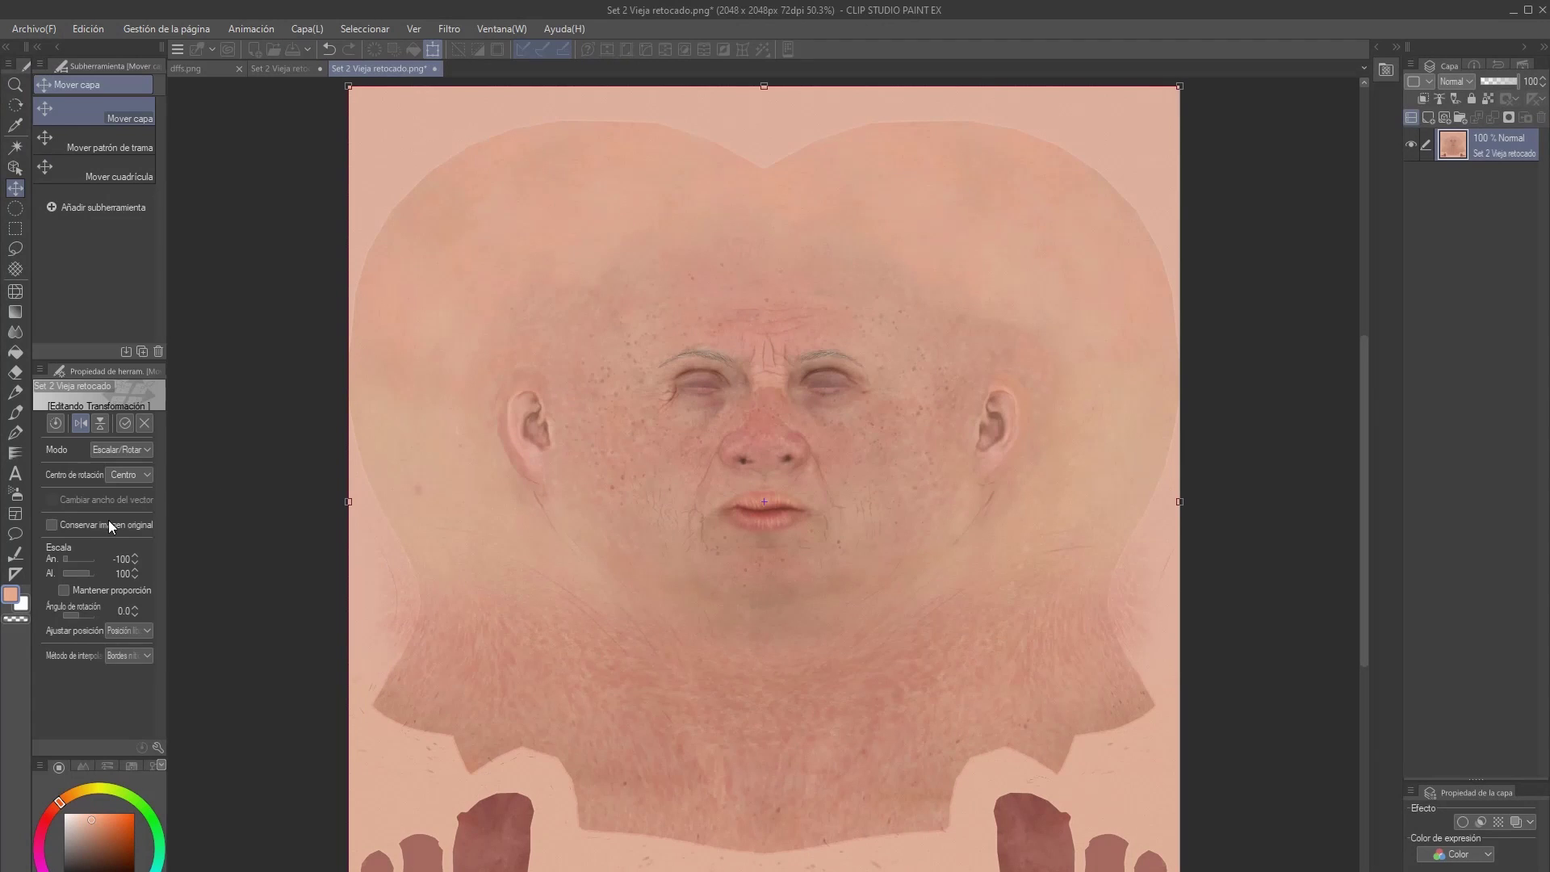
key(Return)
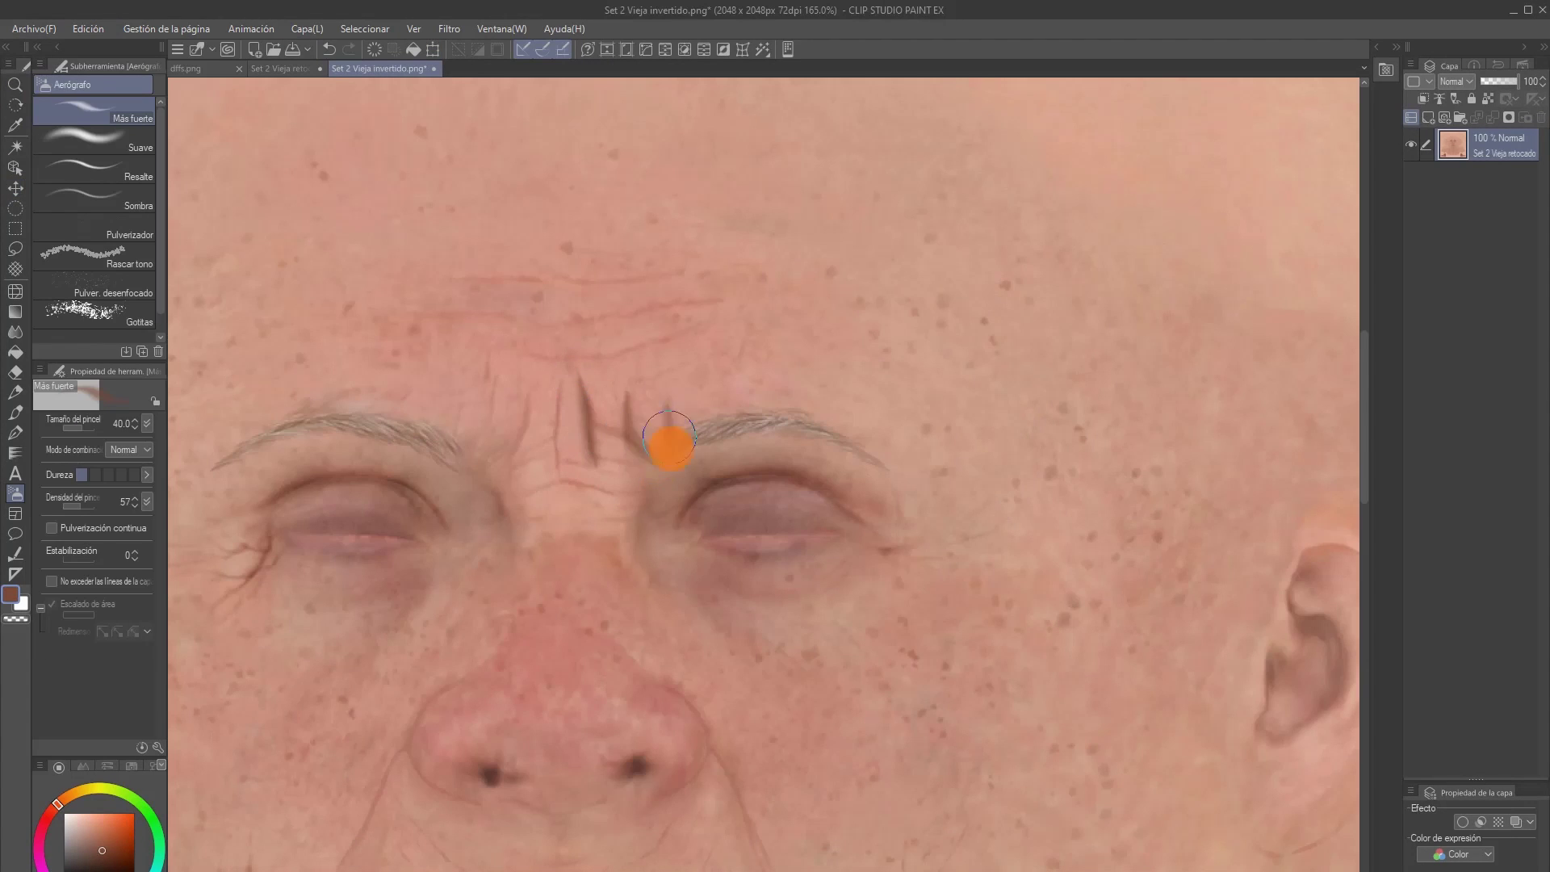
mouse_move(547, 486)
mouse_down()
mouse_move(554, 398)
mouse_move(515, 458)
mouse_move(526, 380)
mouse_move(460, 426)
mouse_move(467, 380)
mouse_up()
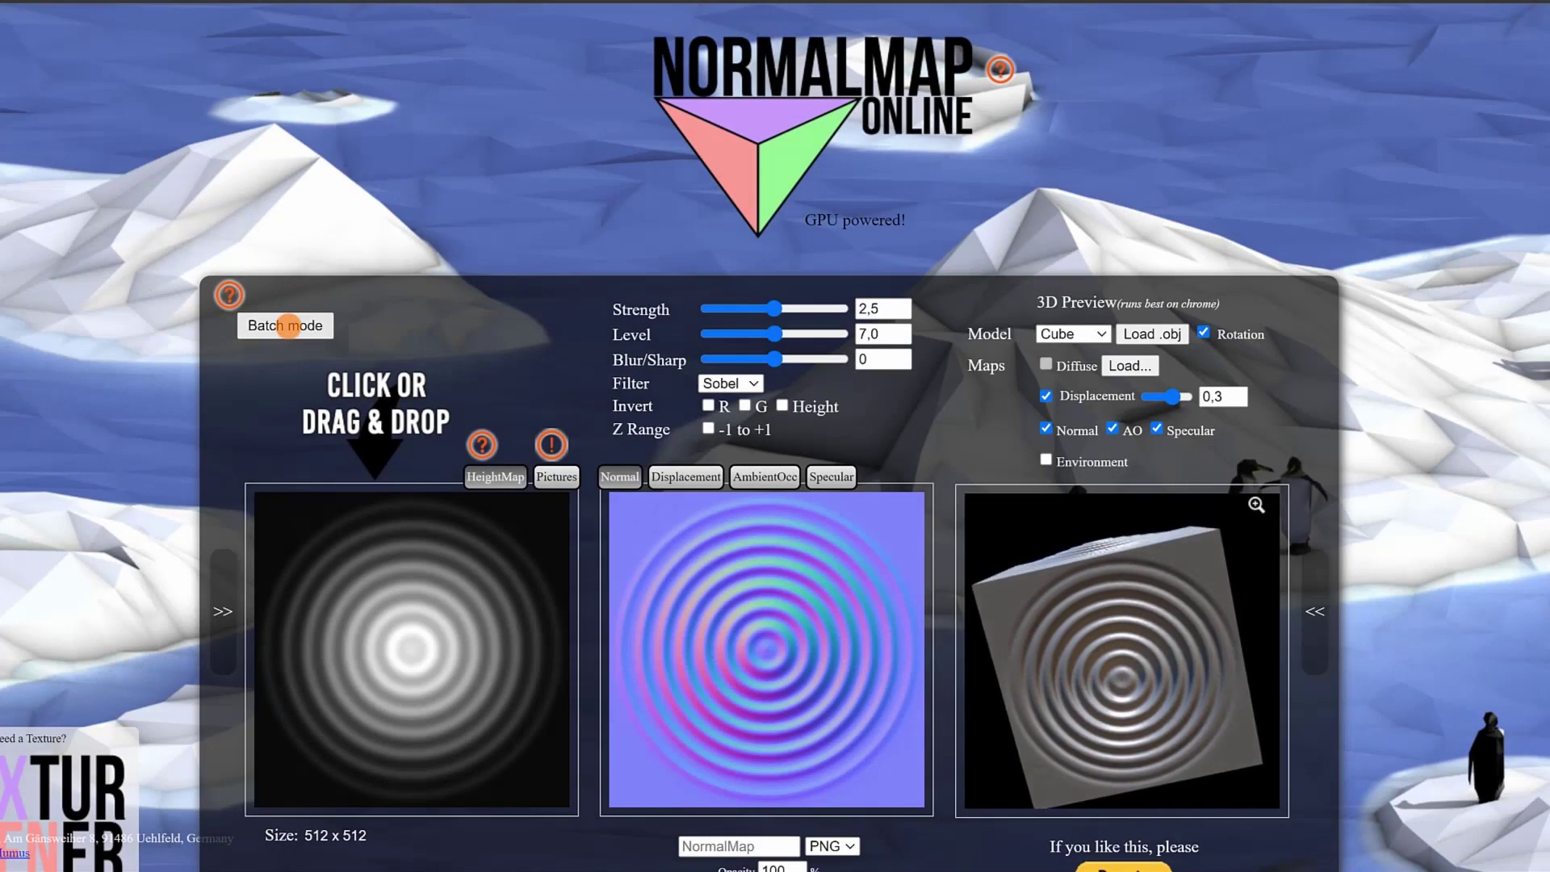
In NormalMap Online, generate a normal map from the Set 2 Vieja retocado texture
click(289, 325)
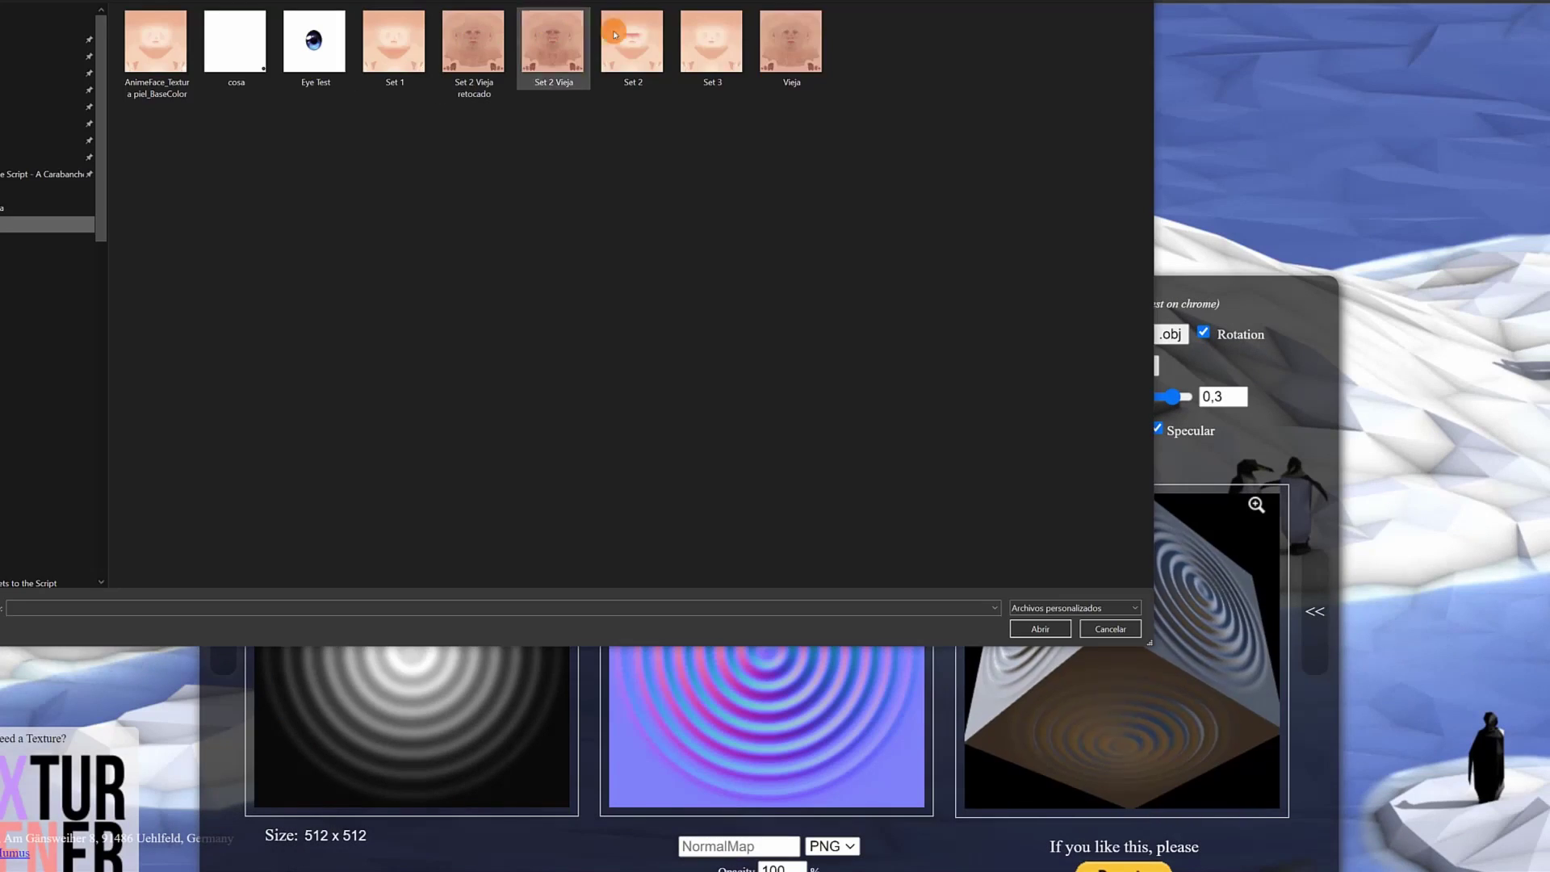
double_click(467, 53)
scroll(470, 52, down, 1)
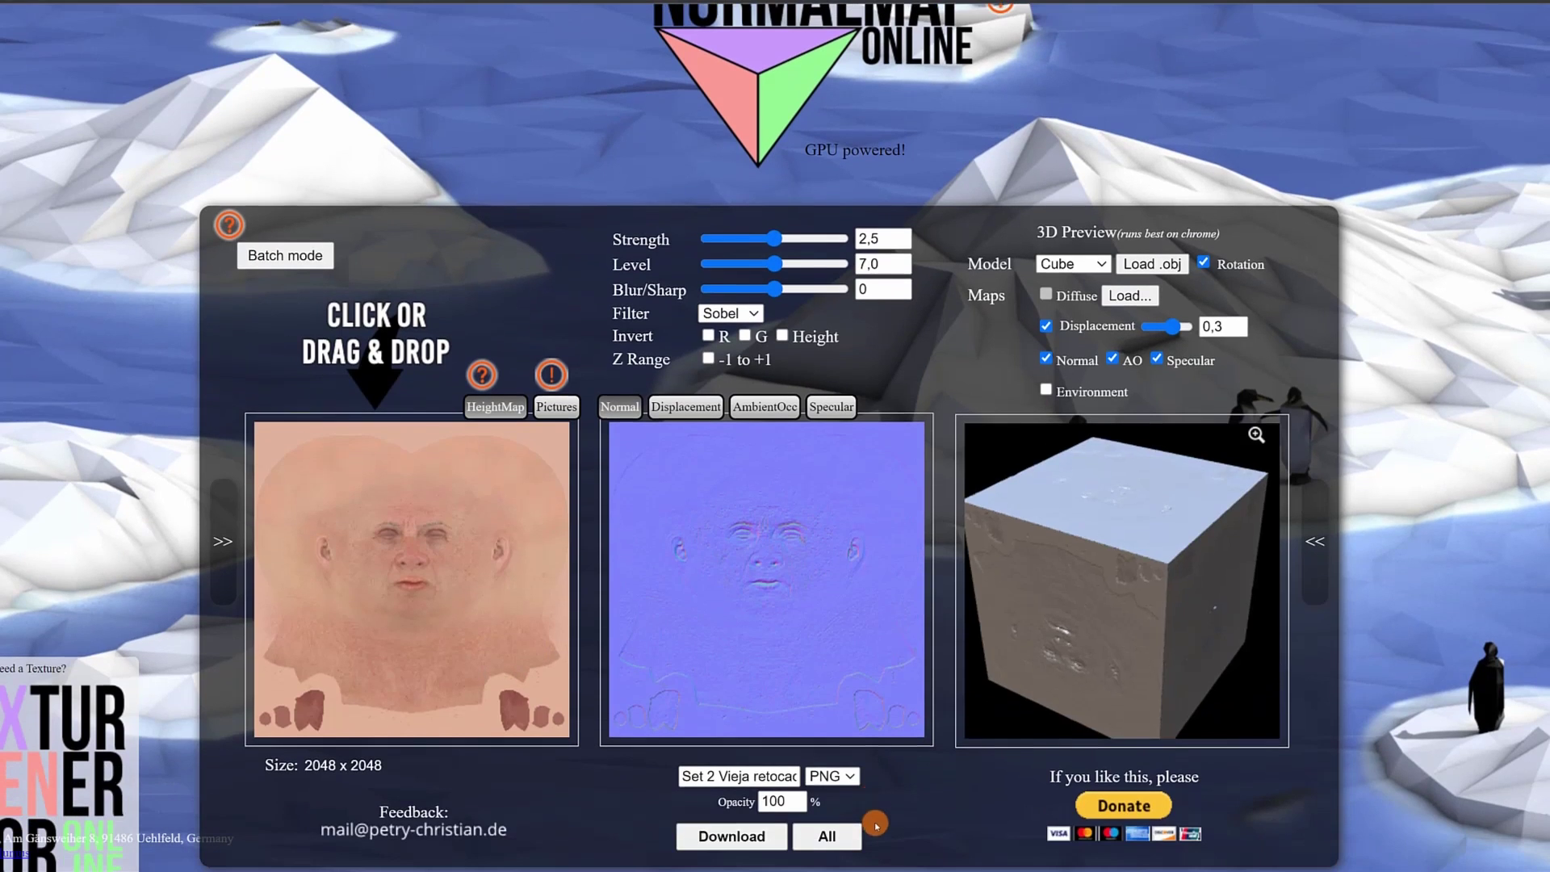
right_click(797, 497)
click(934, 374)
scroll(743, 839, down, 1)
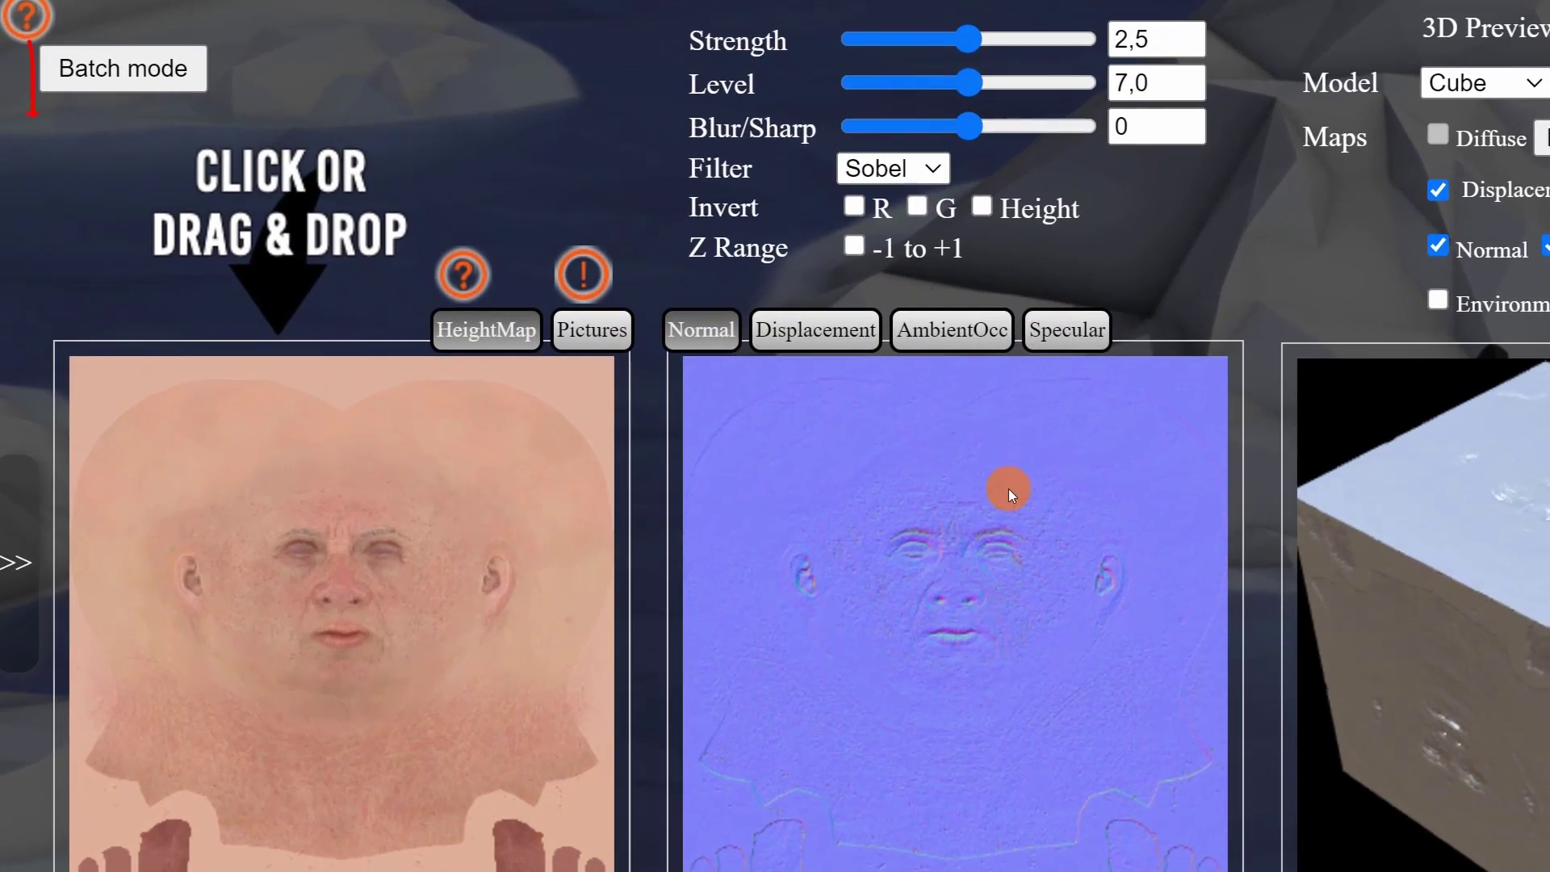
right_click(993, 488)
click(1225, 284)
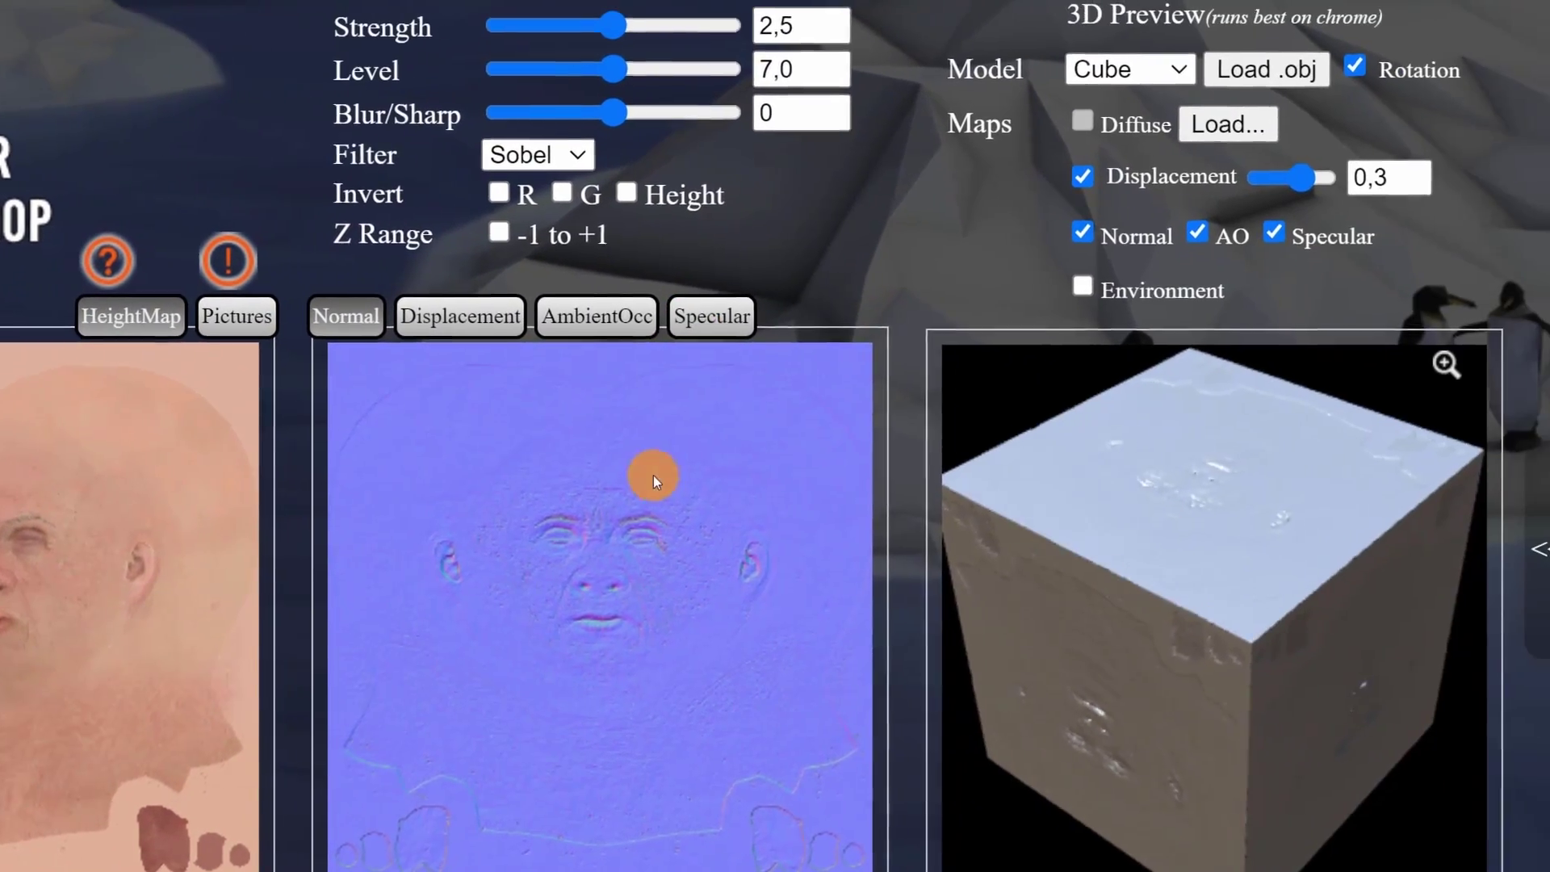
right_click(1009, 490)
click(855, 266)
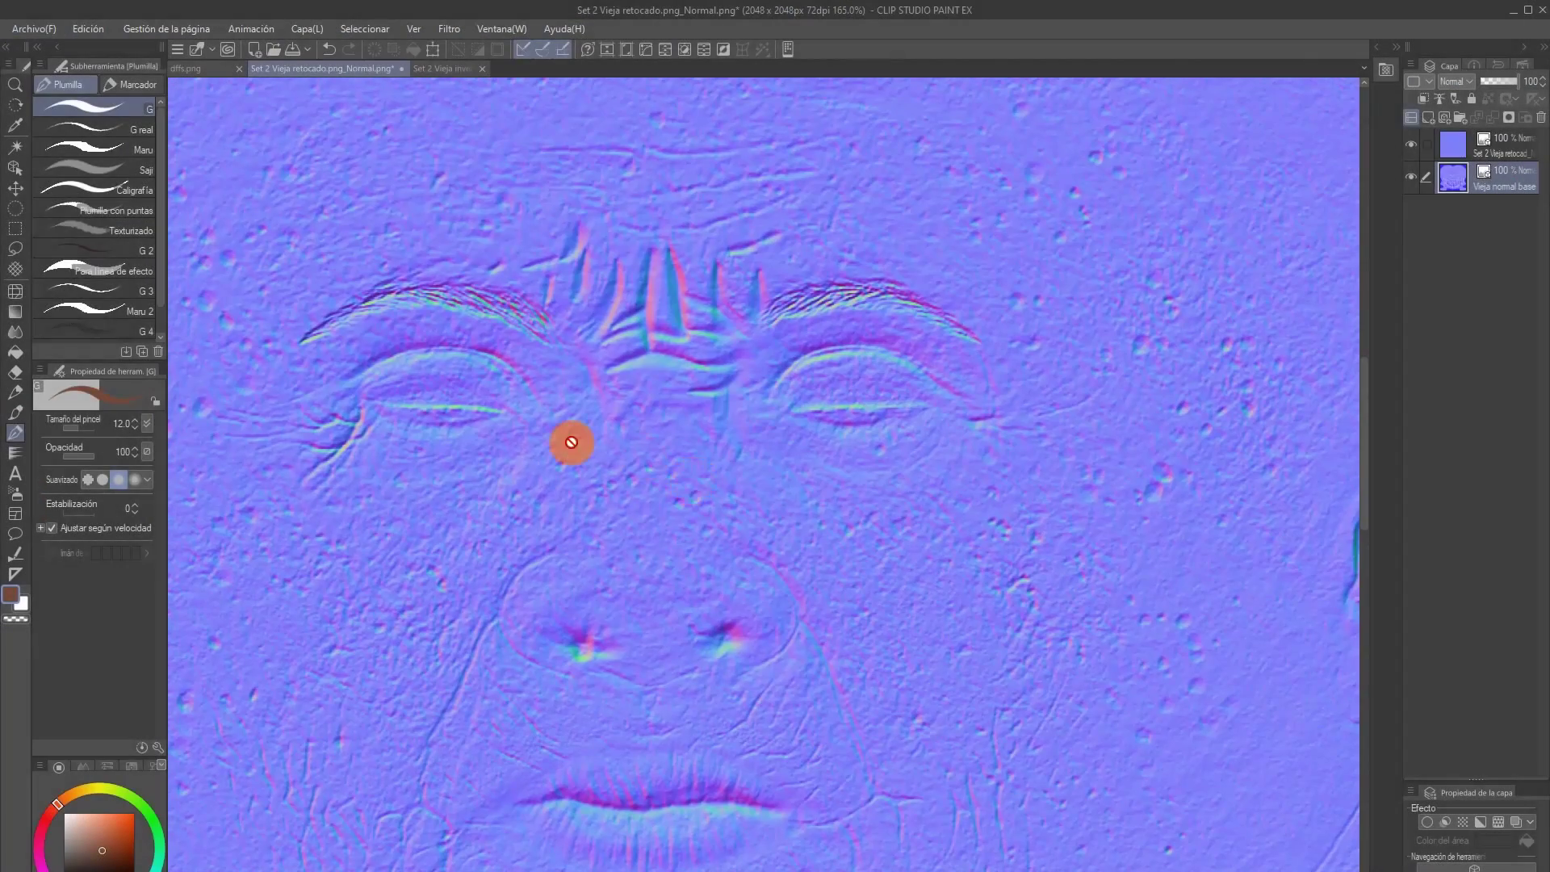
In Clip Studio Paint, flip the Set 2 Vieja retocado normal map layer horizontally and paint its layer mask around the frown wrinkles
click(16, 231)
drag(678, 566, 663, 567)
click(1450, 148)
click(1509, 117)
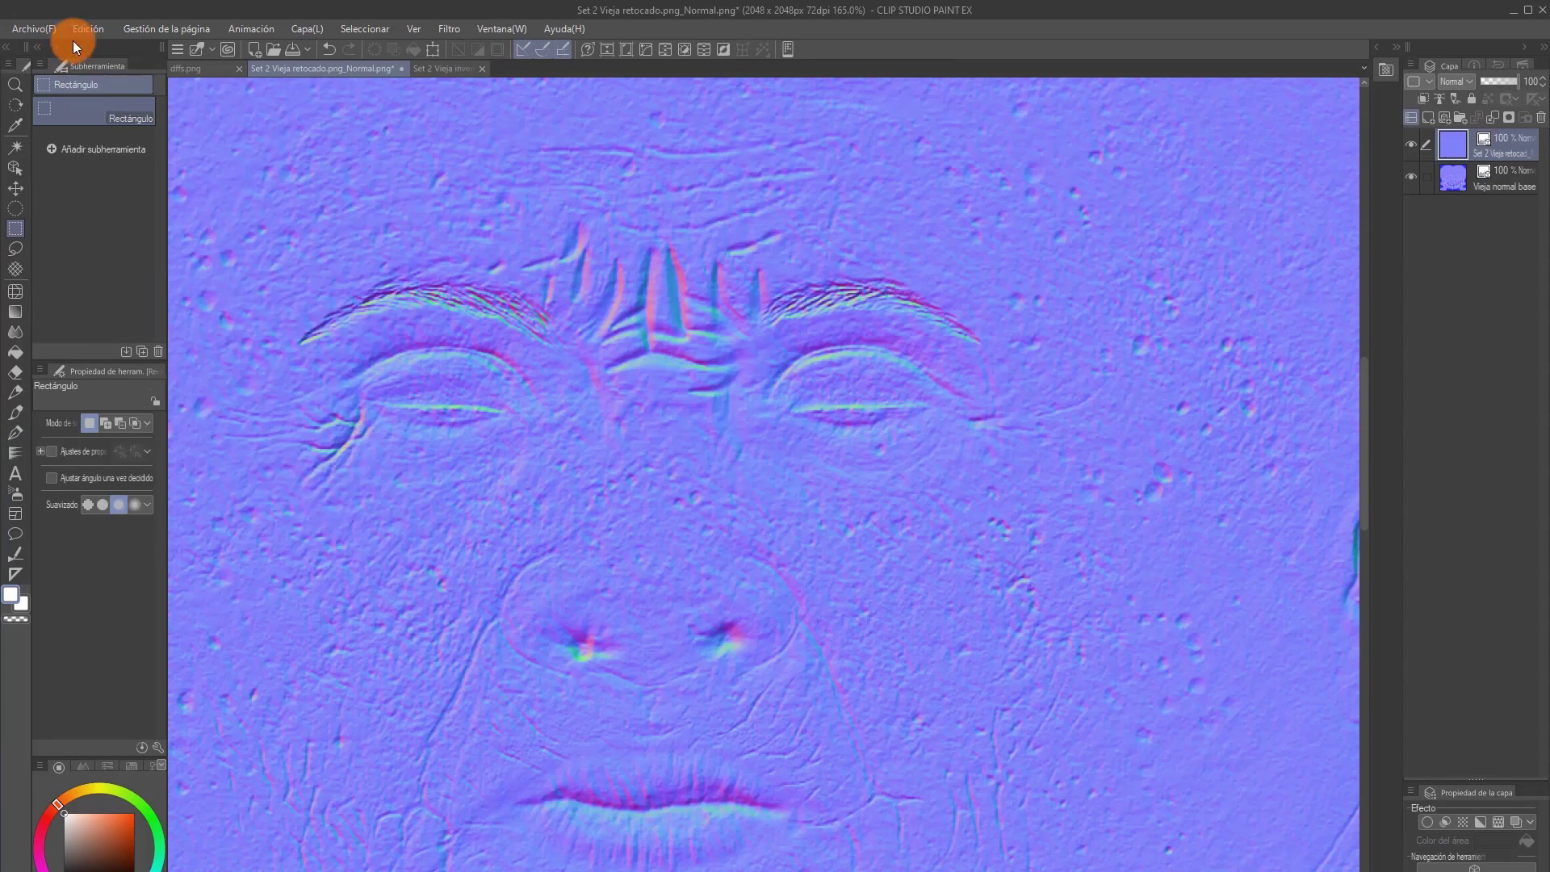
click(85, 28)
click(408, 482)
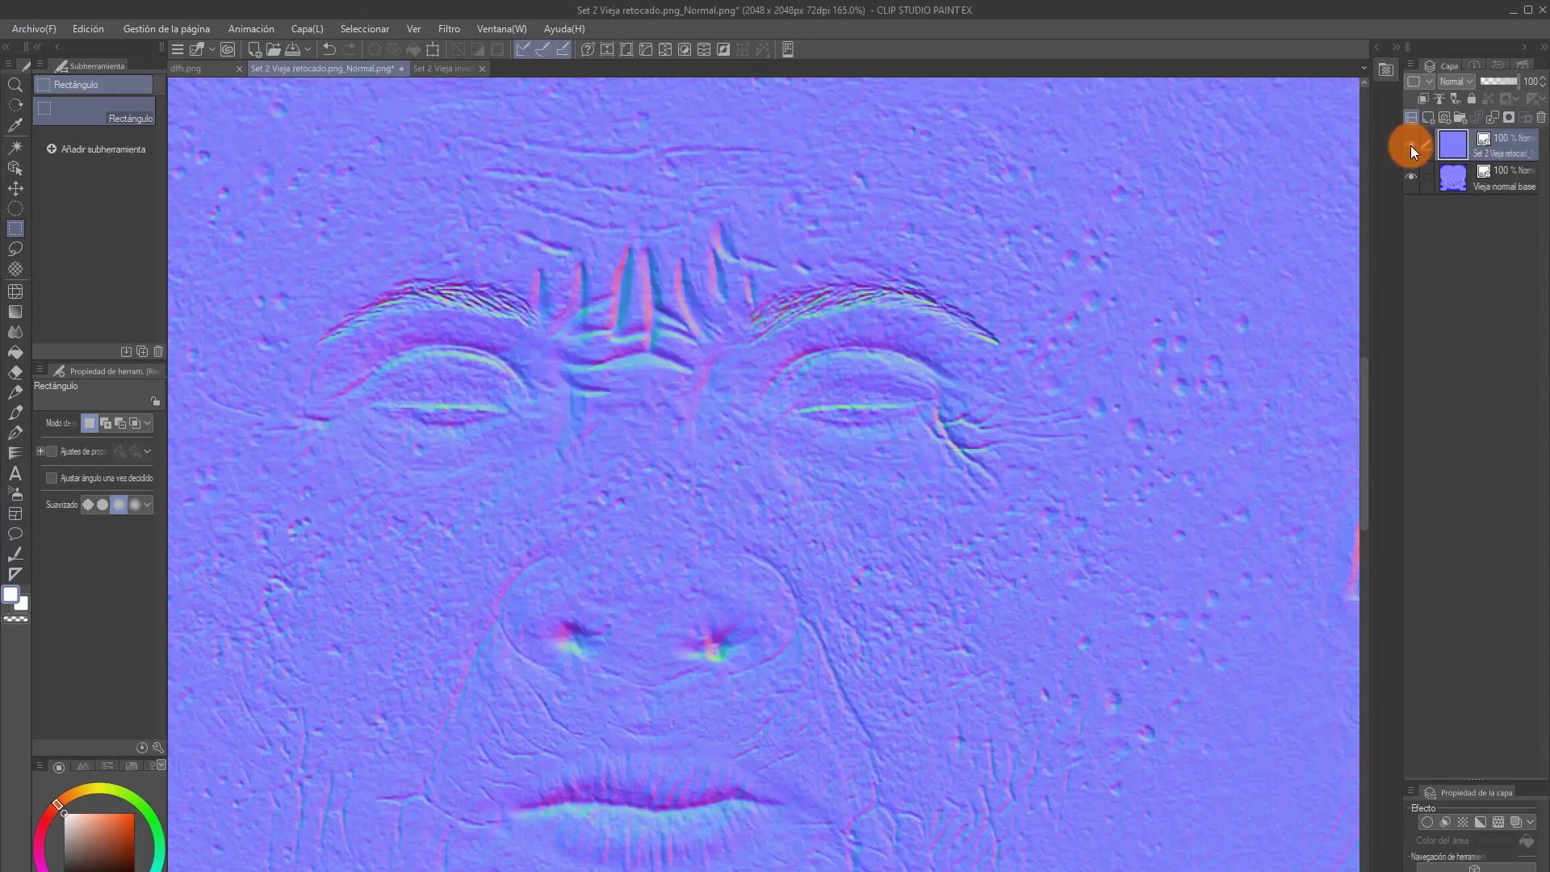
click(1413, 146)
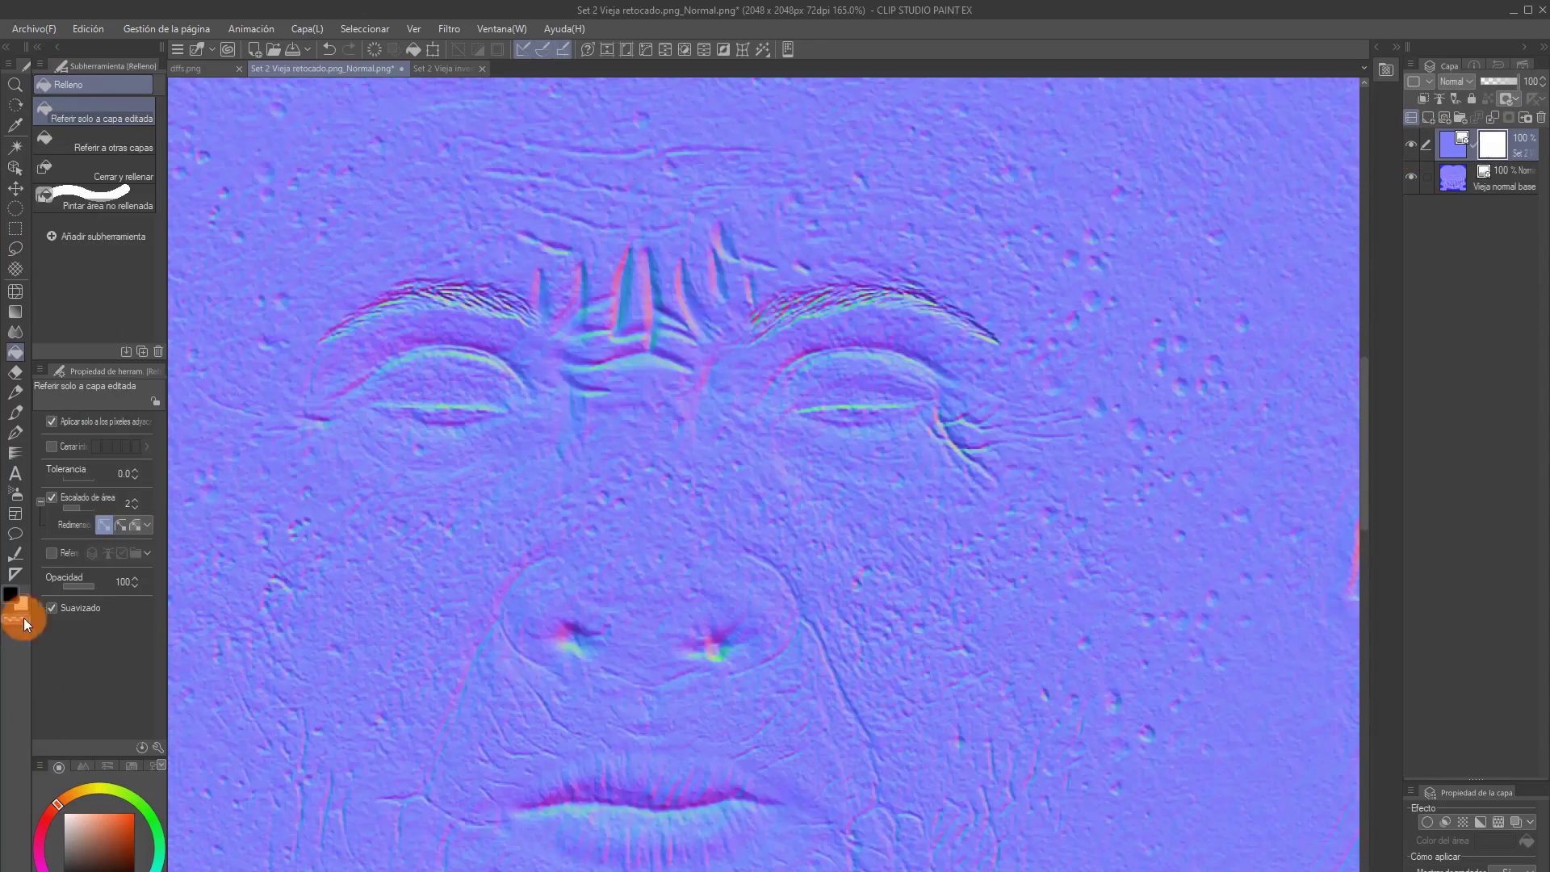
mouse_move(671, 318)
mouse_down()
mouse_move(704, 325)
mouse_move(484, 249)
mouse_up()
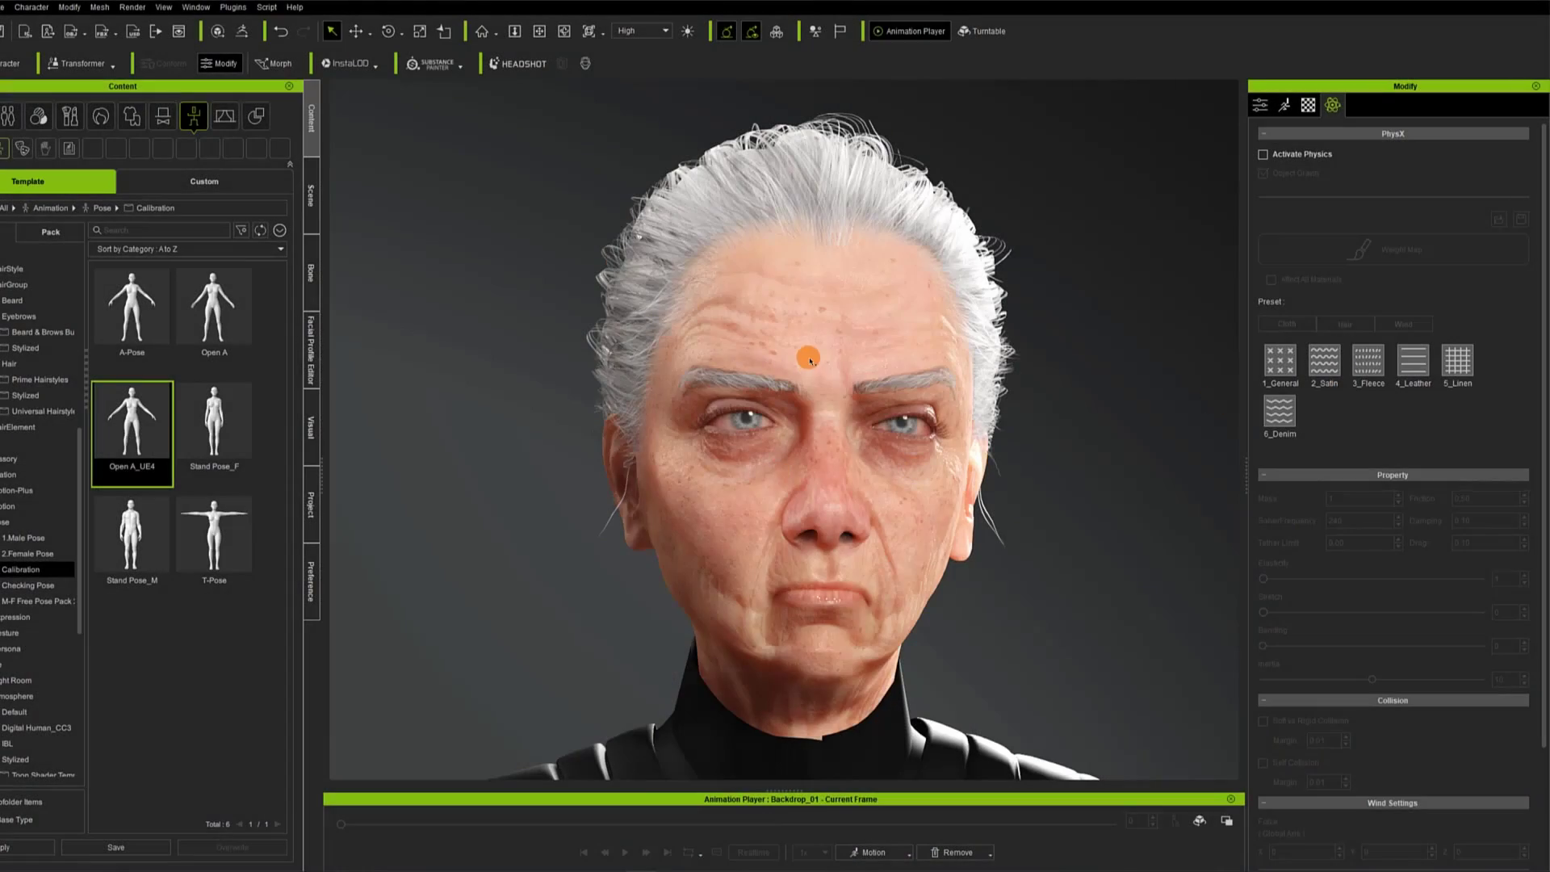
In Character Creator, preview the brow-frown expression on the old woman and load the diffuse and normal maps into Wrinkle Set 2
click(810, 360)
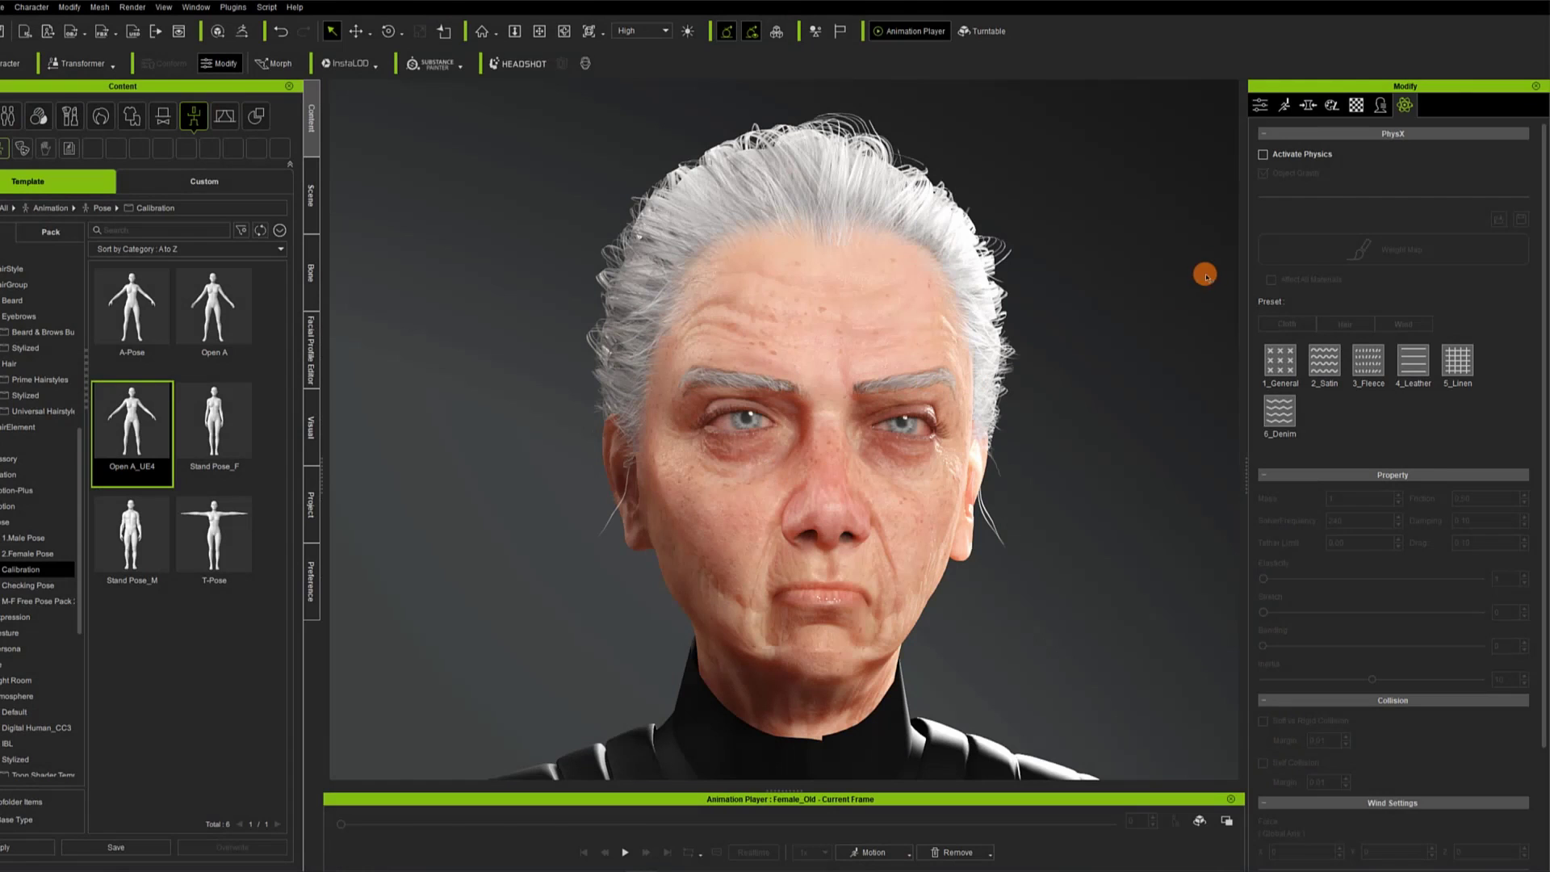
click(1381, 104)
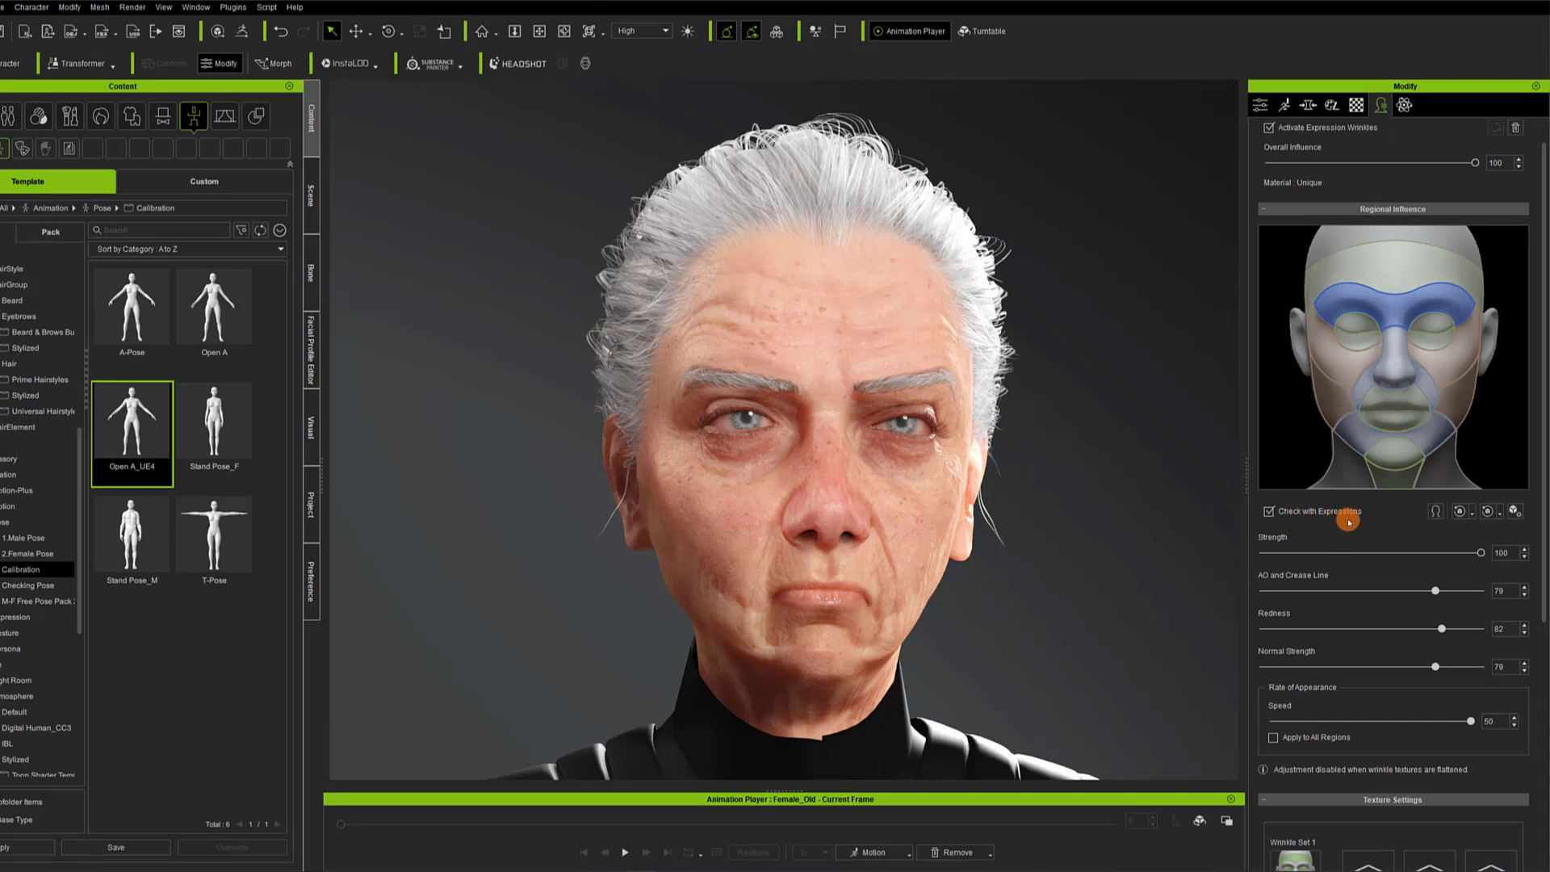
click(1385, 318)
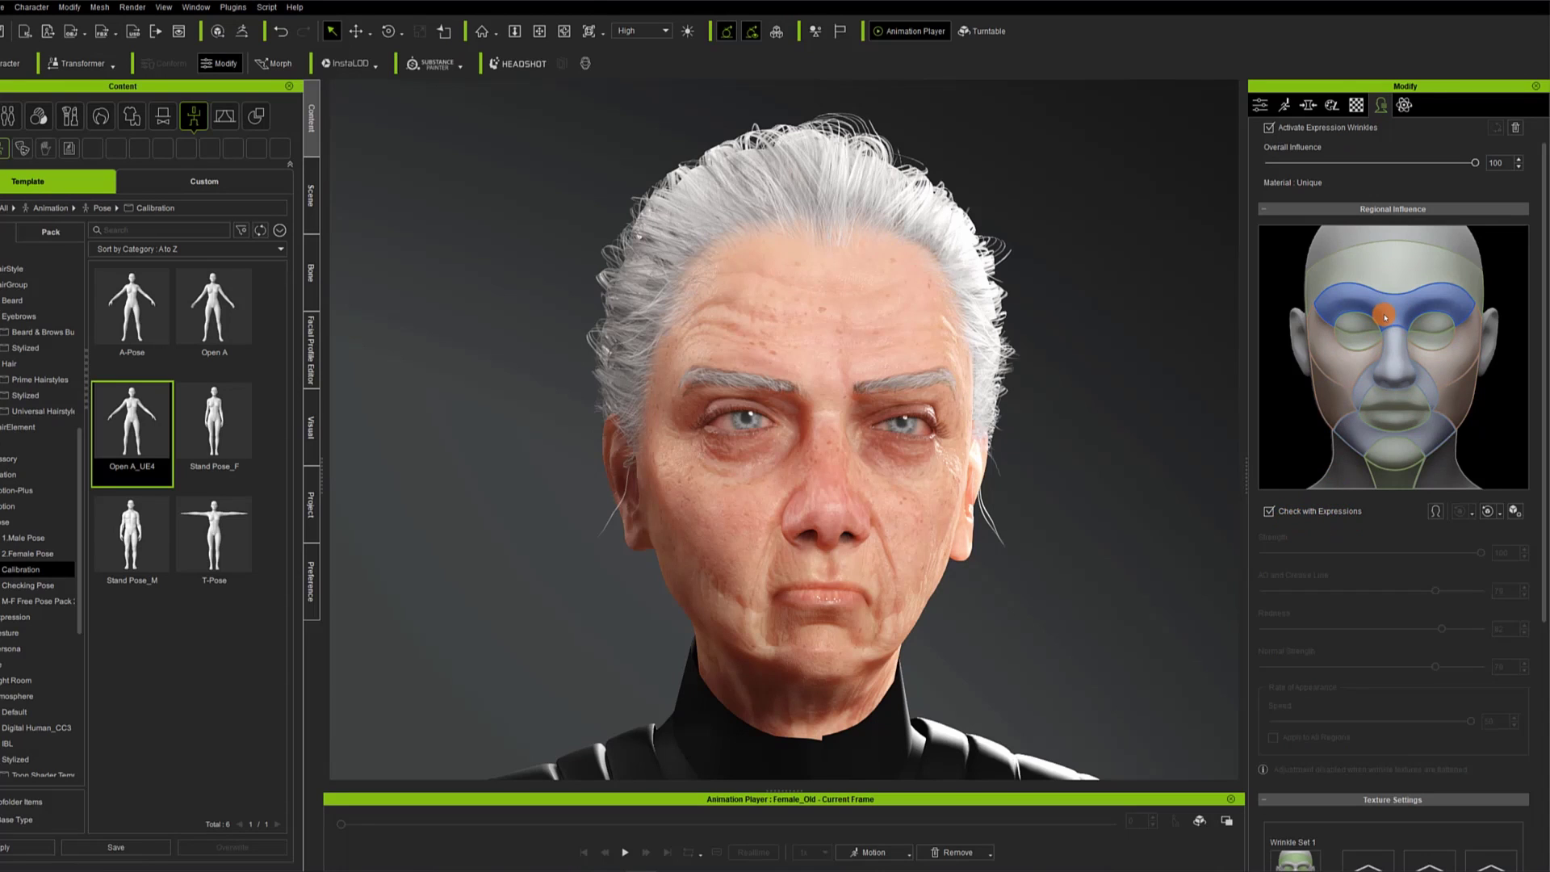
click(1374, 345)
scroll(1306, 618, down, 5)
click(1369, 620)
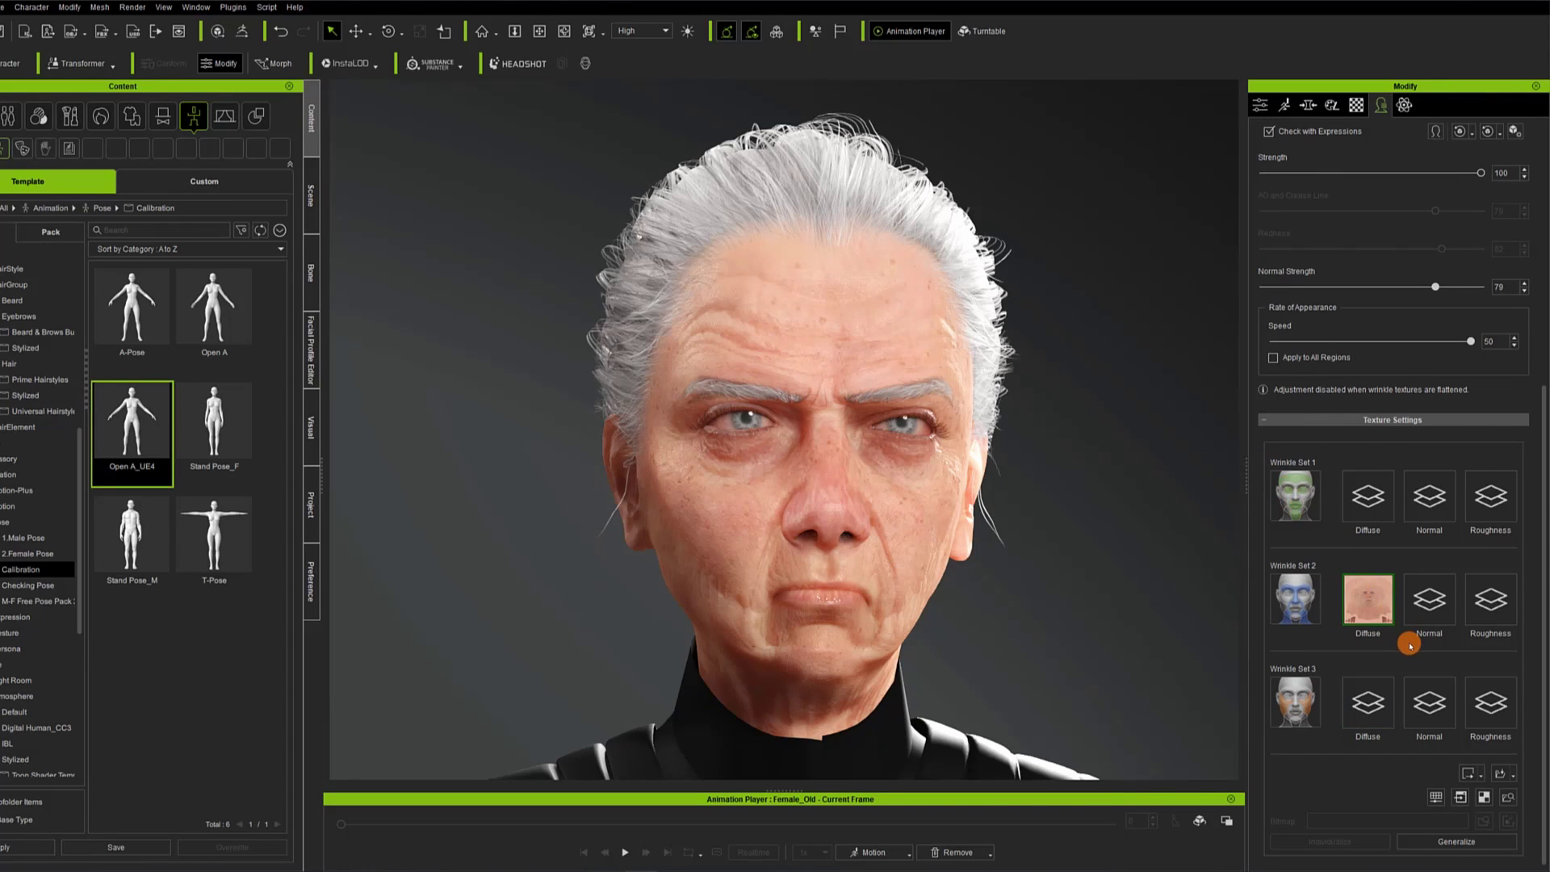
click(1422, 620)
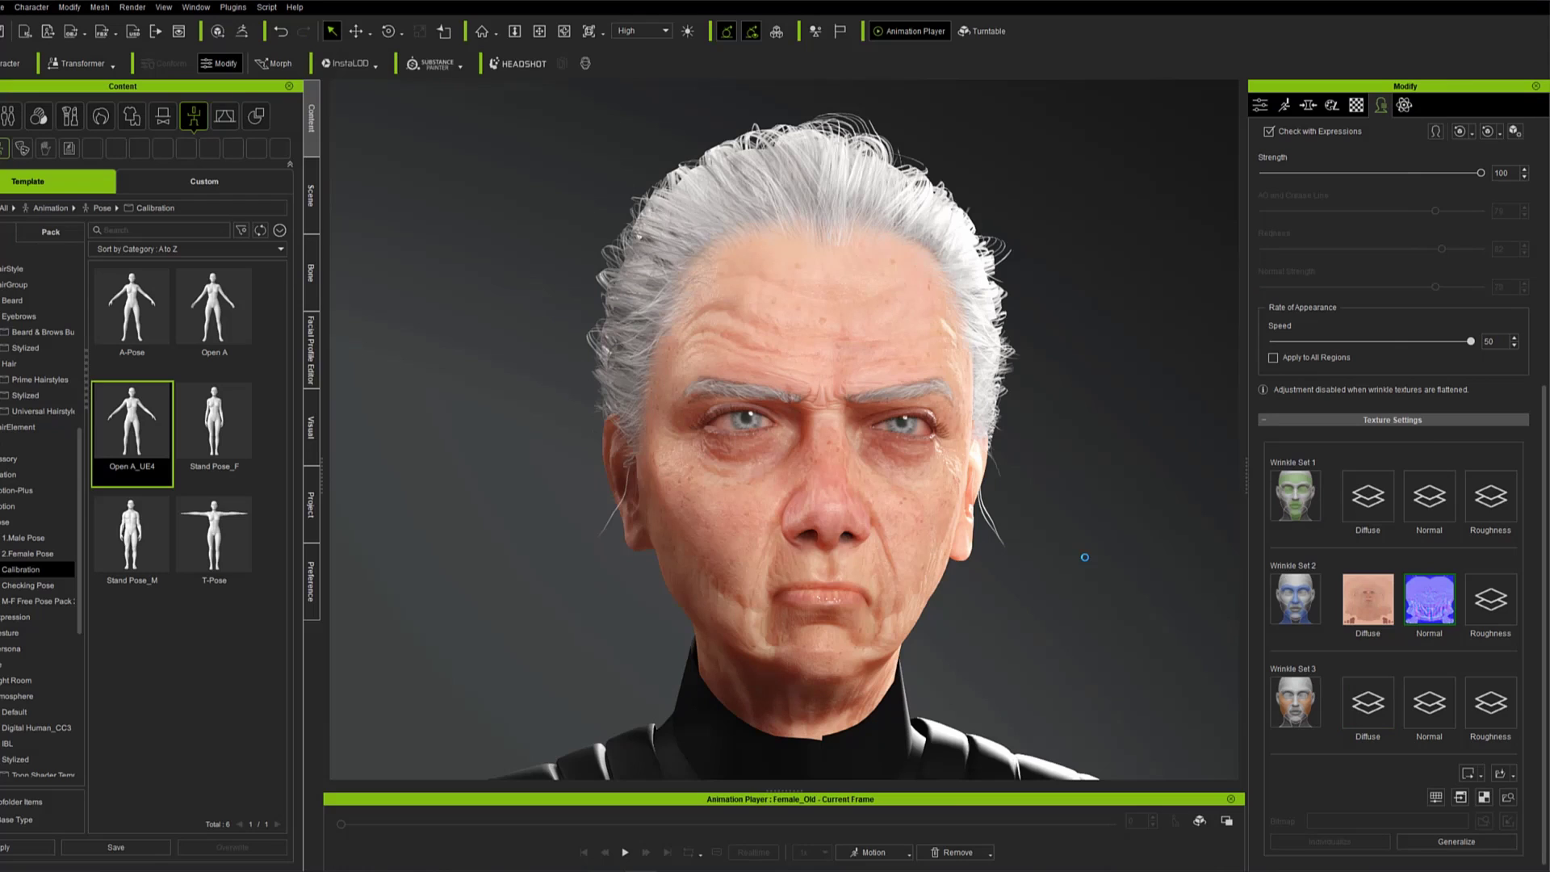
click(1088, 562)
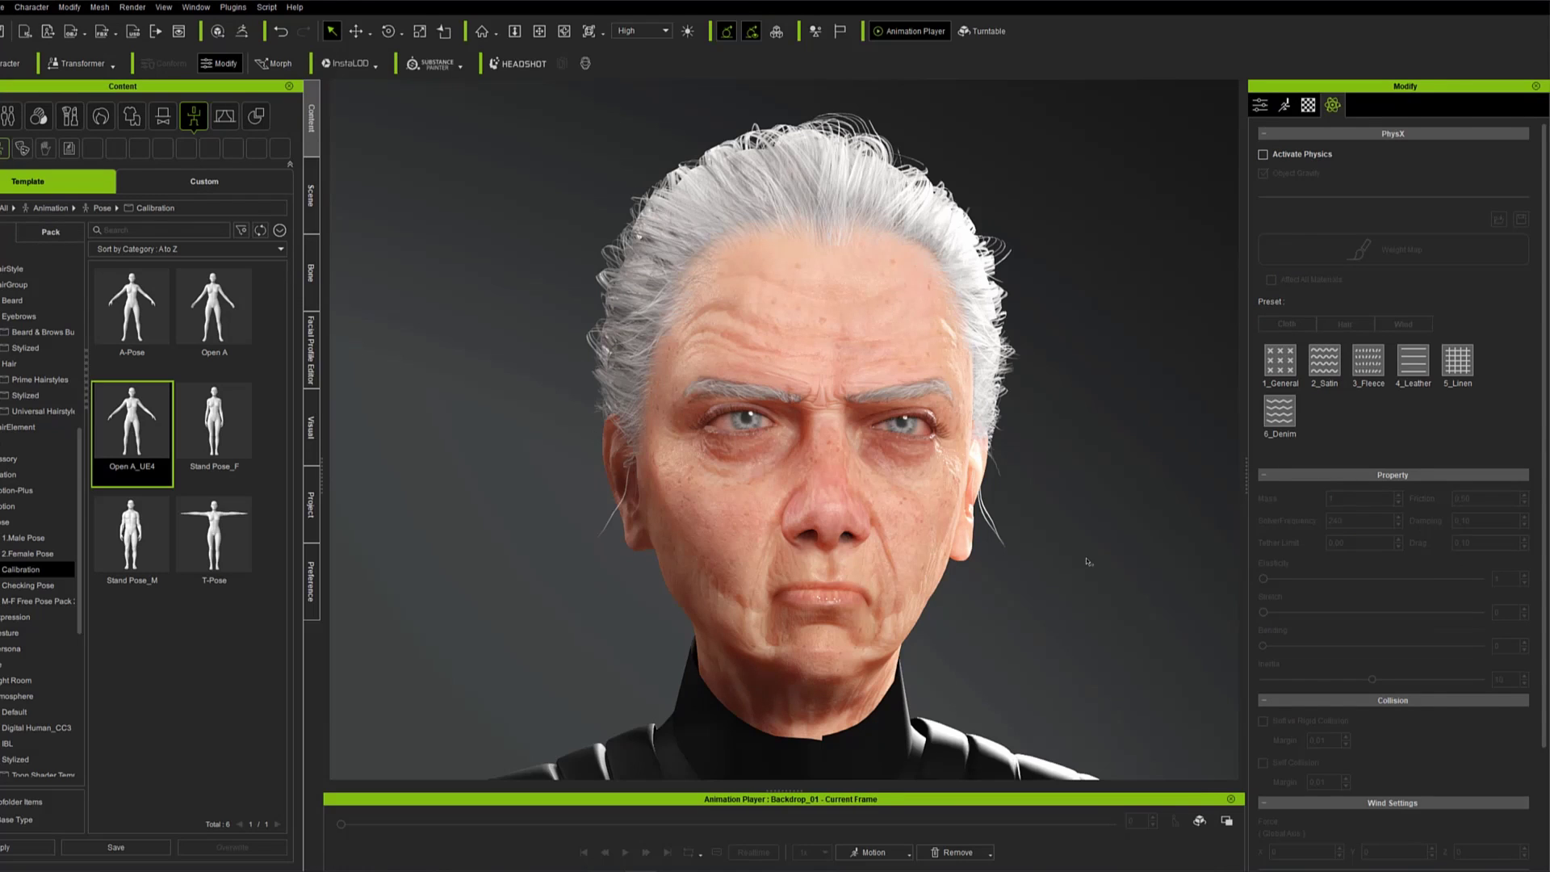
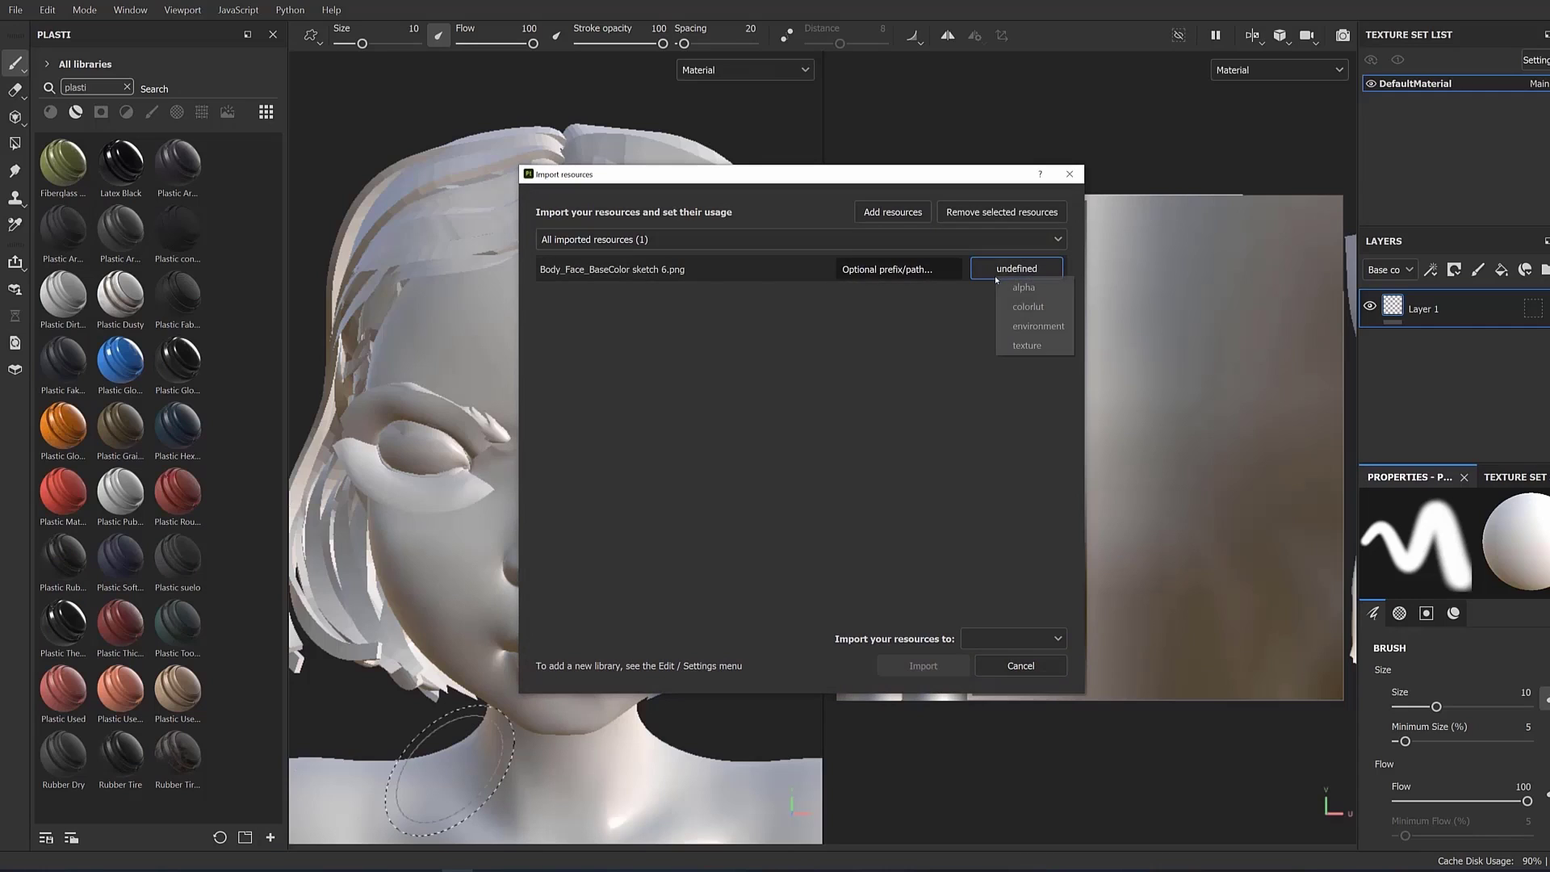
In Substance Painter, import Body_Face_BaseColor sketch 6.png as a texture into the current session
click(1027, 346)
click(1016, 639)
click(1009, 654)
key(Return)
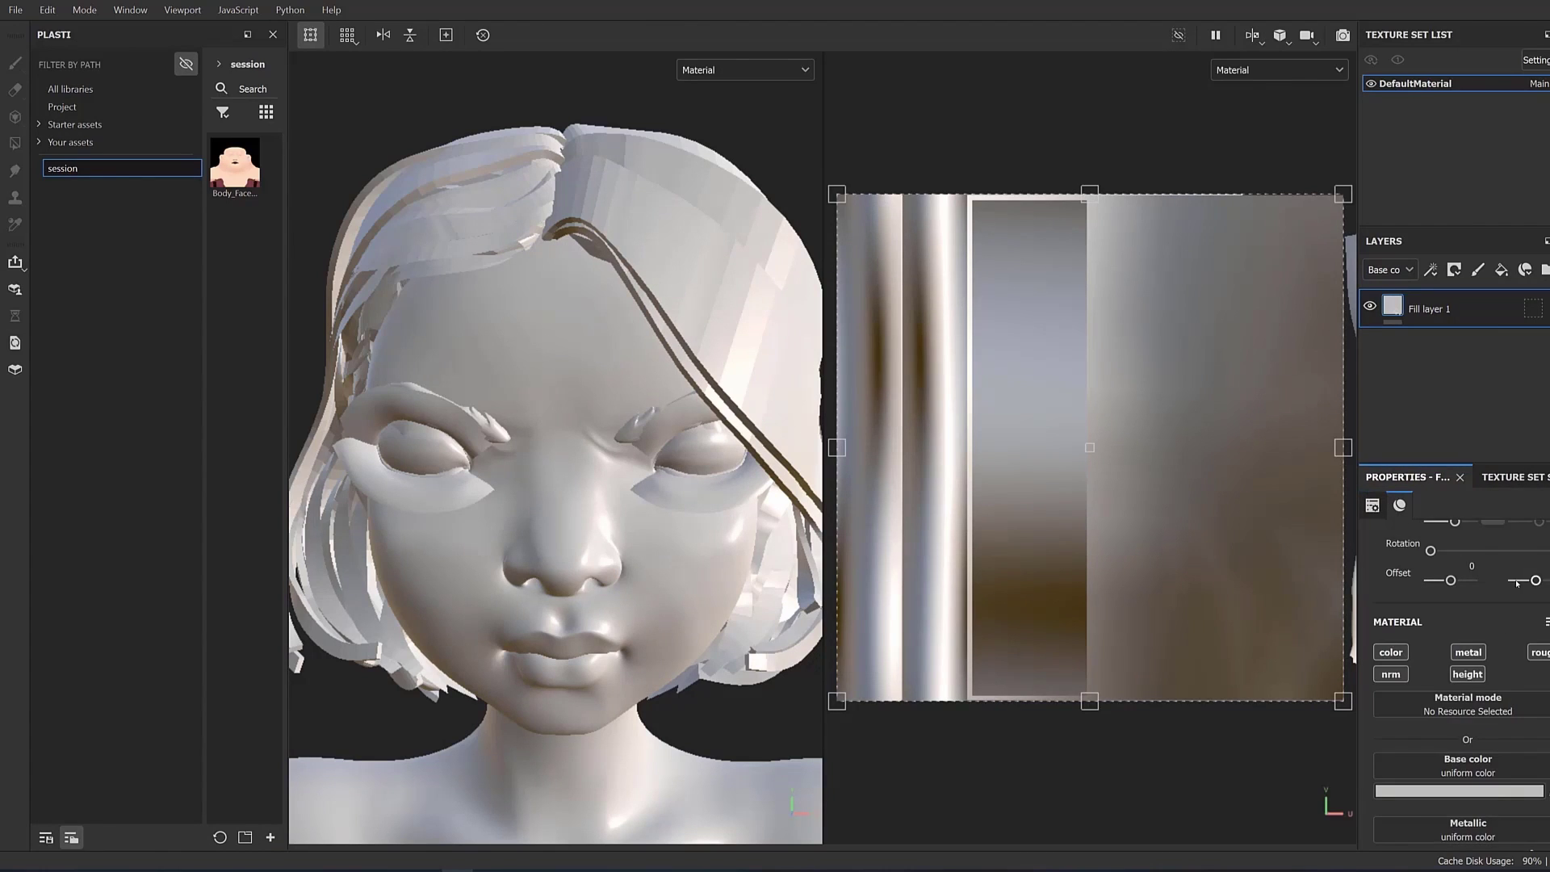
Apply the imported face texture as Fill layer 1's base color and show only the Base color channel in the 3D view
drag(234, 165, 1469, 731)
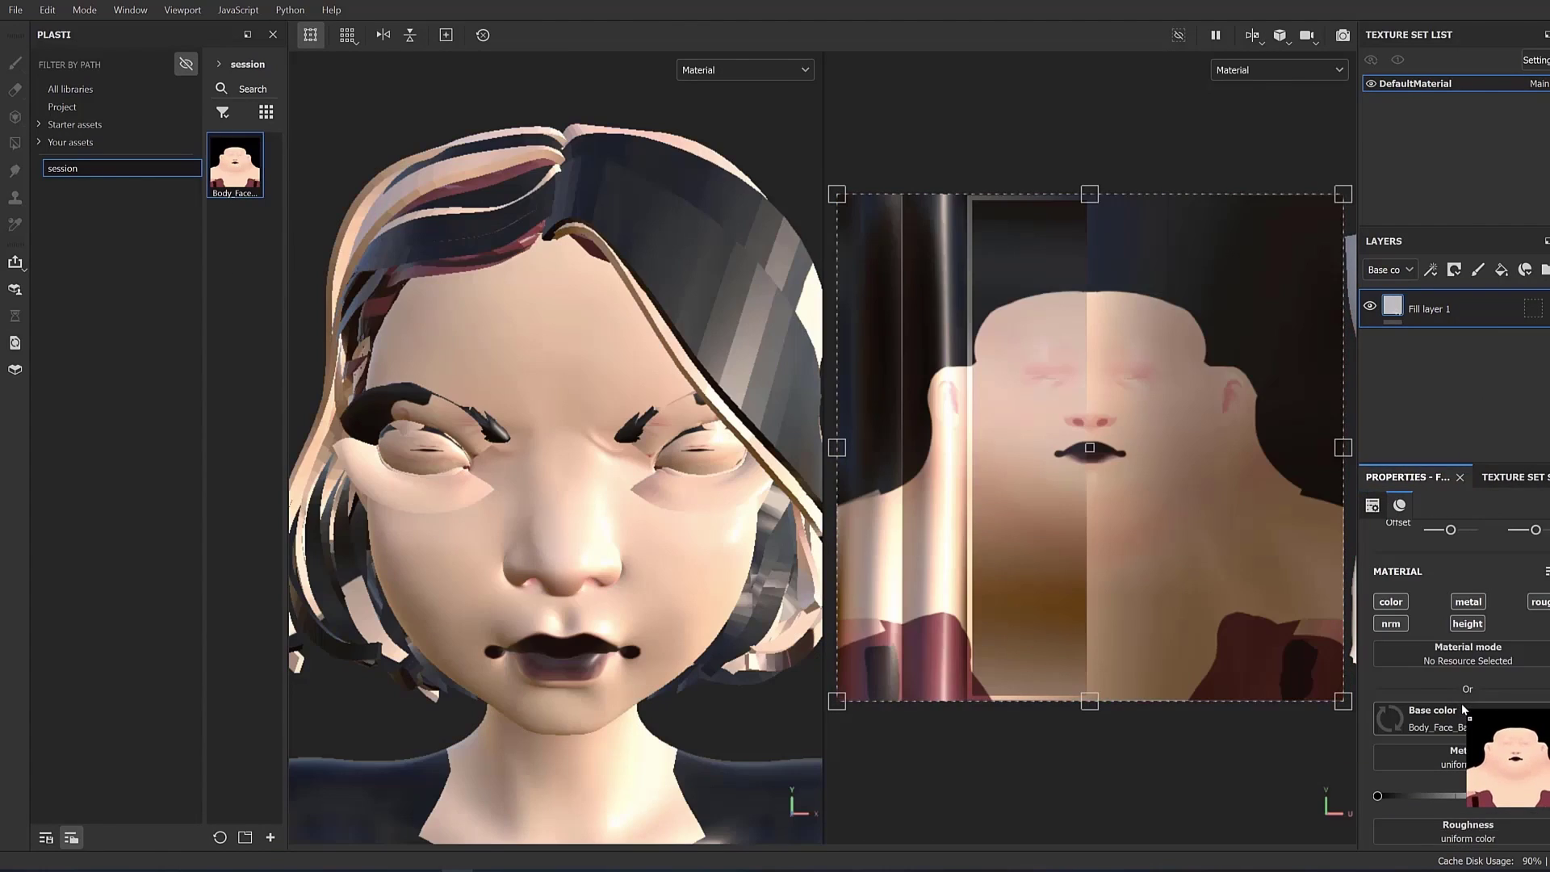
click(717, 75)
click(742, 142)
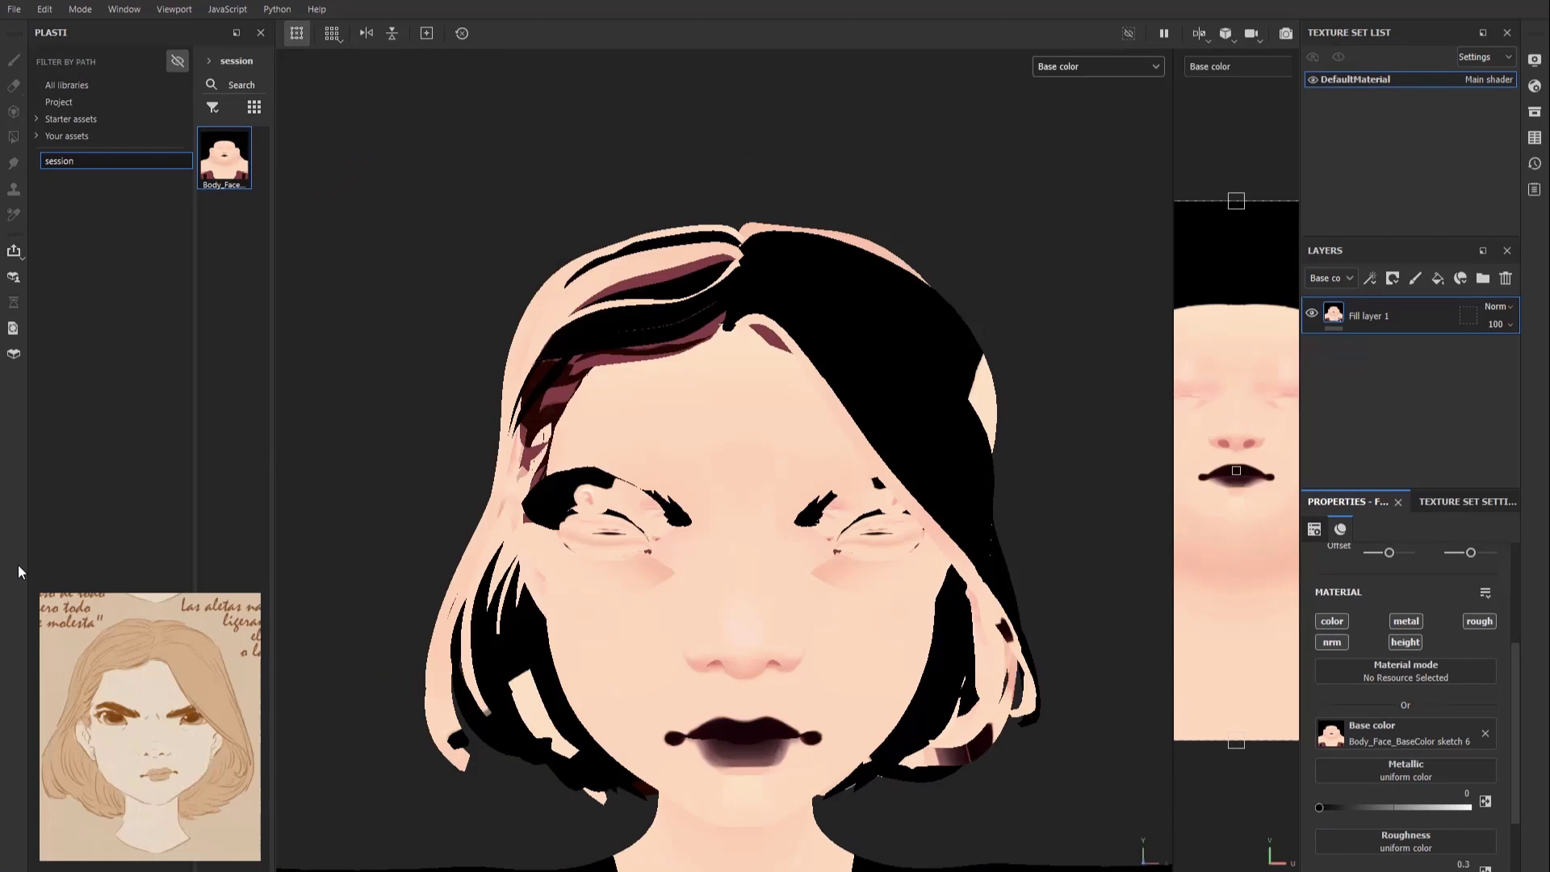
Add a paint layer above Fill layer 1 and paint soft pink frown wrinkles between the eyebrows with picked skin tones
drag(1171, 555, 1212, 556)
alt+drag(1007, 519, 925, 557)
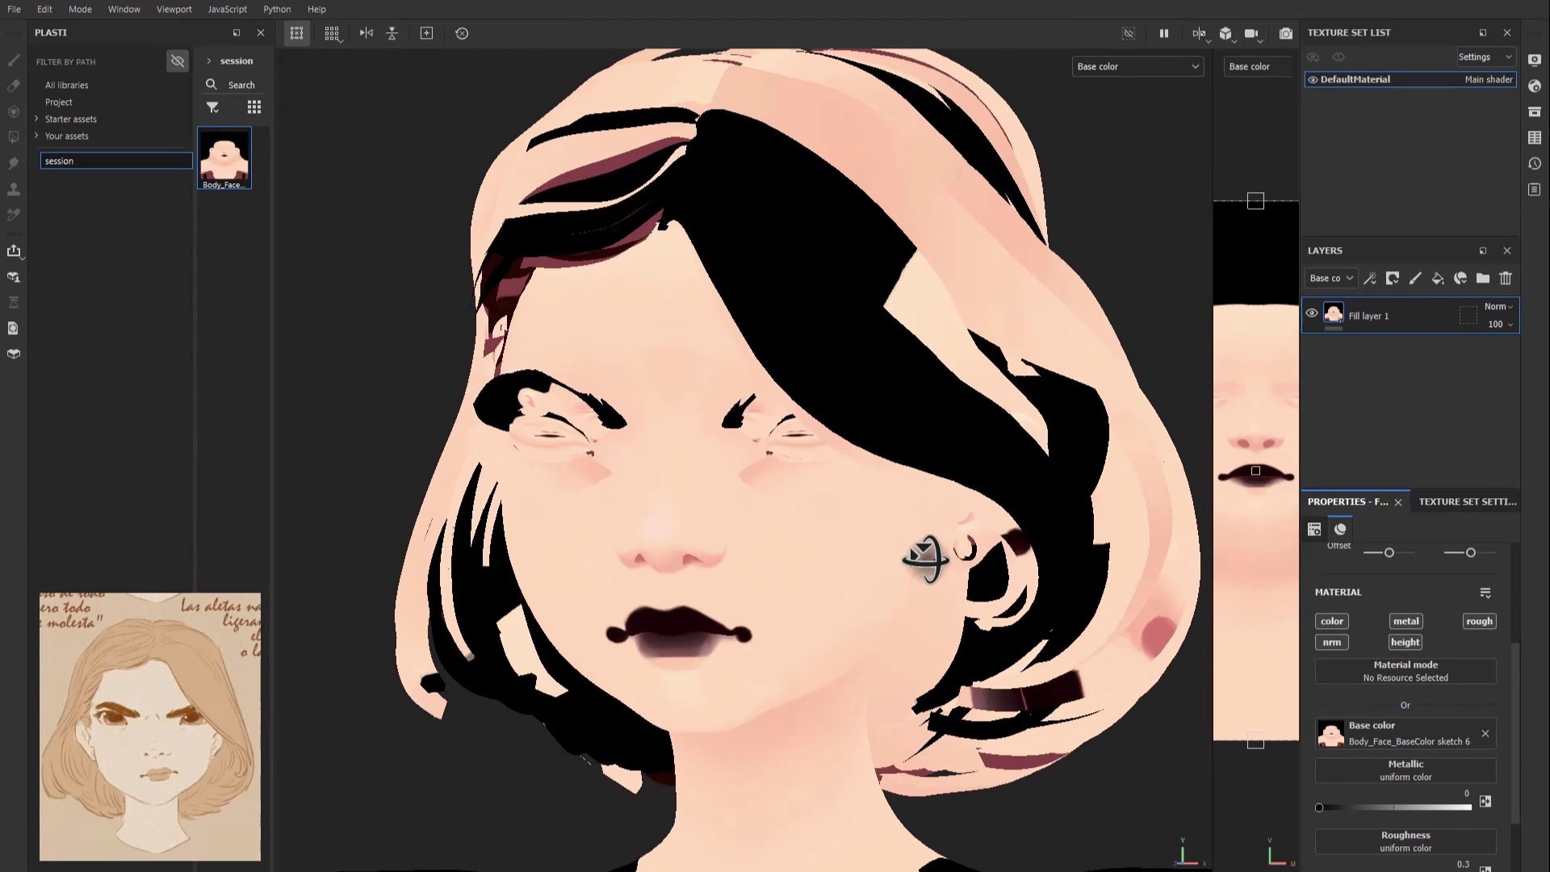
click(1438, 277)
mouse_move(775, 541)
alt+mouse_down()
mouse_move(848, 494)
mouse_move(703, 429)
alt+mouse_up()
ctrl+right_drag(702, 429, 689, 429)
mouse_move(689, 428)
alt+mouse_down()
mouse_move(734, 374)
mouse_move(675, 397)
alt+mouse_up()
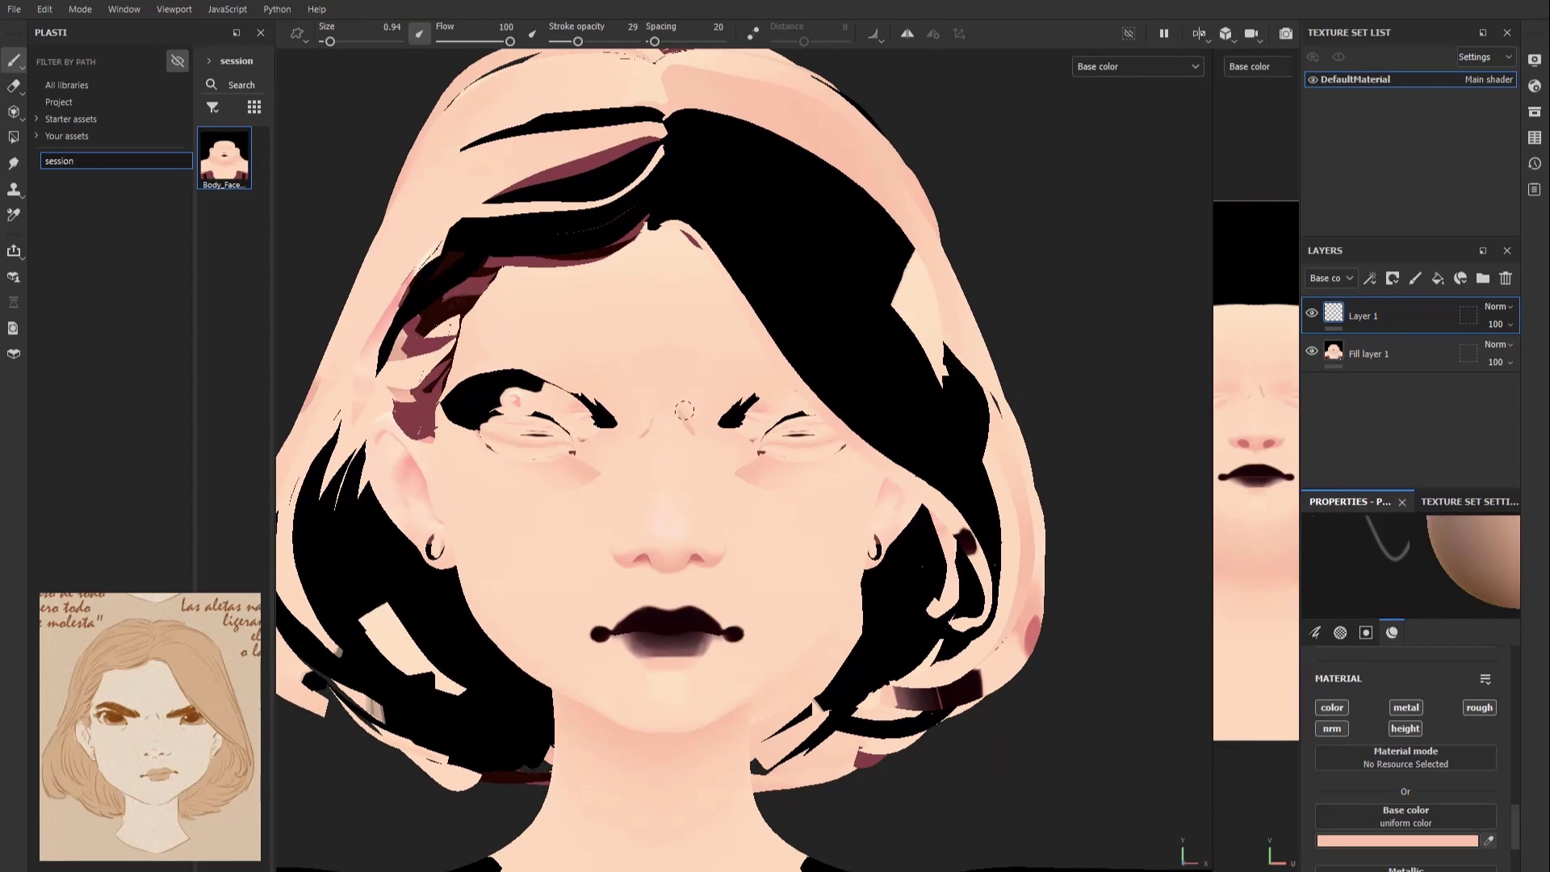
click(810, 440)
click(1490, 842)
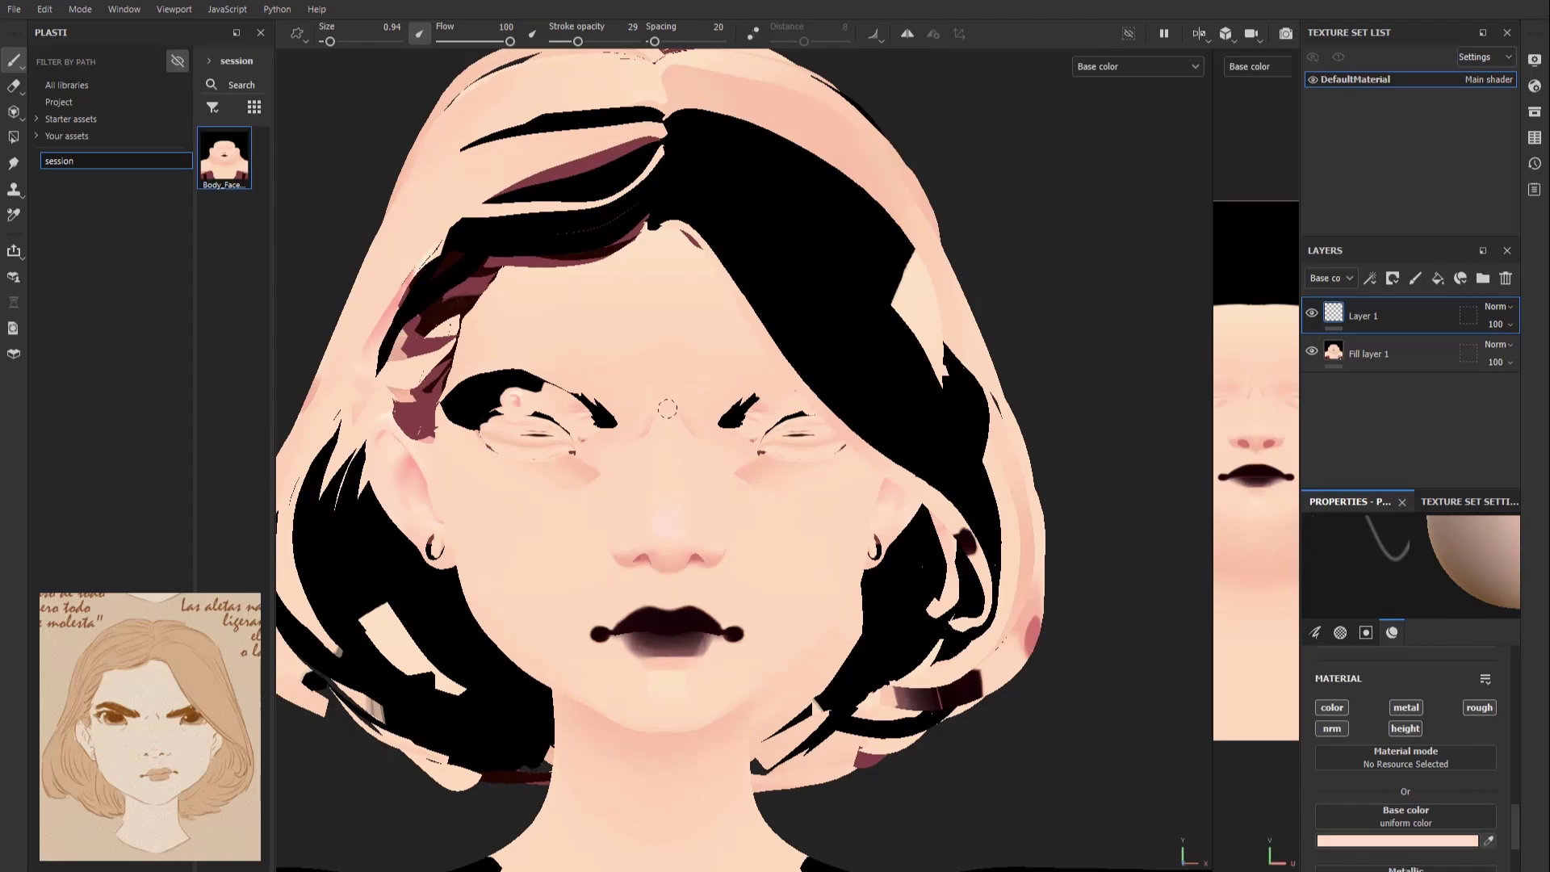
mouse_move(646, 454)
alt+mouse_down()
mouse_move(735, 492)
mouse_move(796, 466)
mouse_move(746, 371)
mouse_move(600, 366)
mouse_move(674, 463)
alt+mouse_up()
click(795, 466)
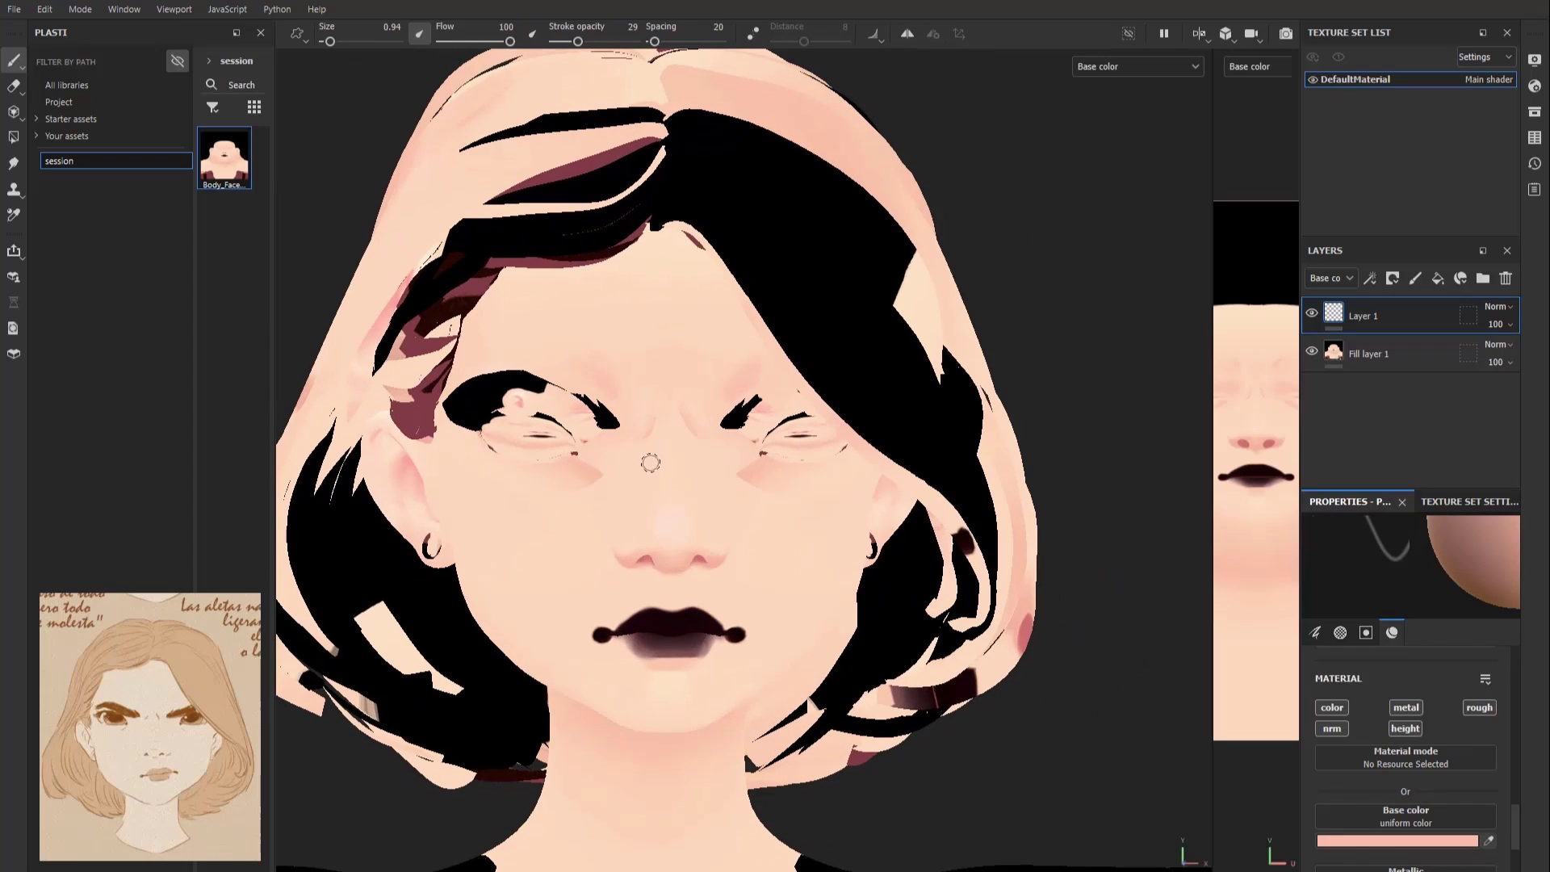
click(1489, 841)
click(654, 443)
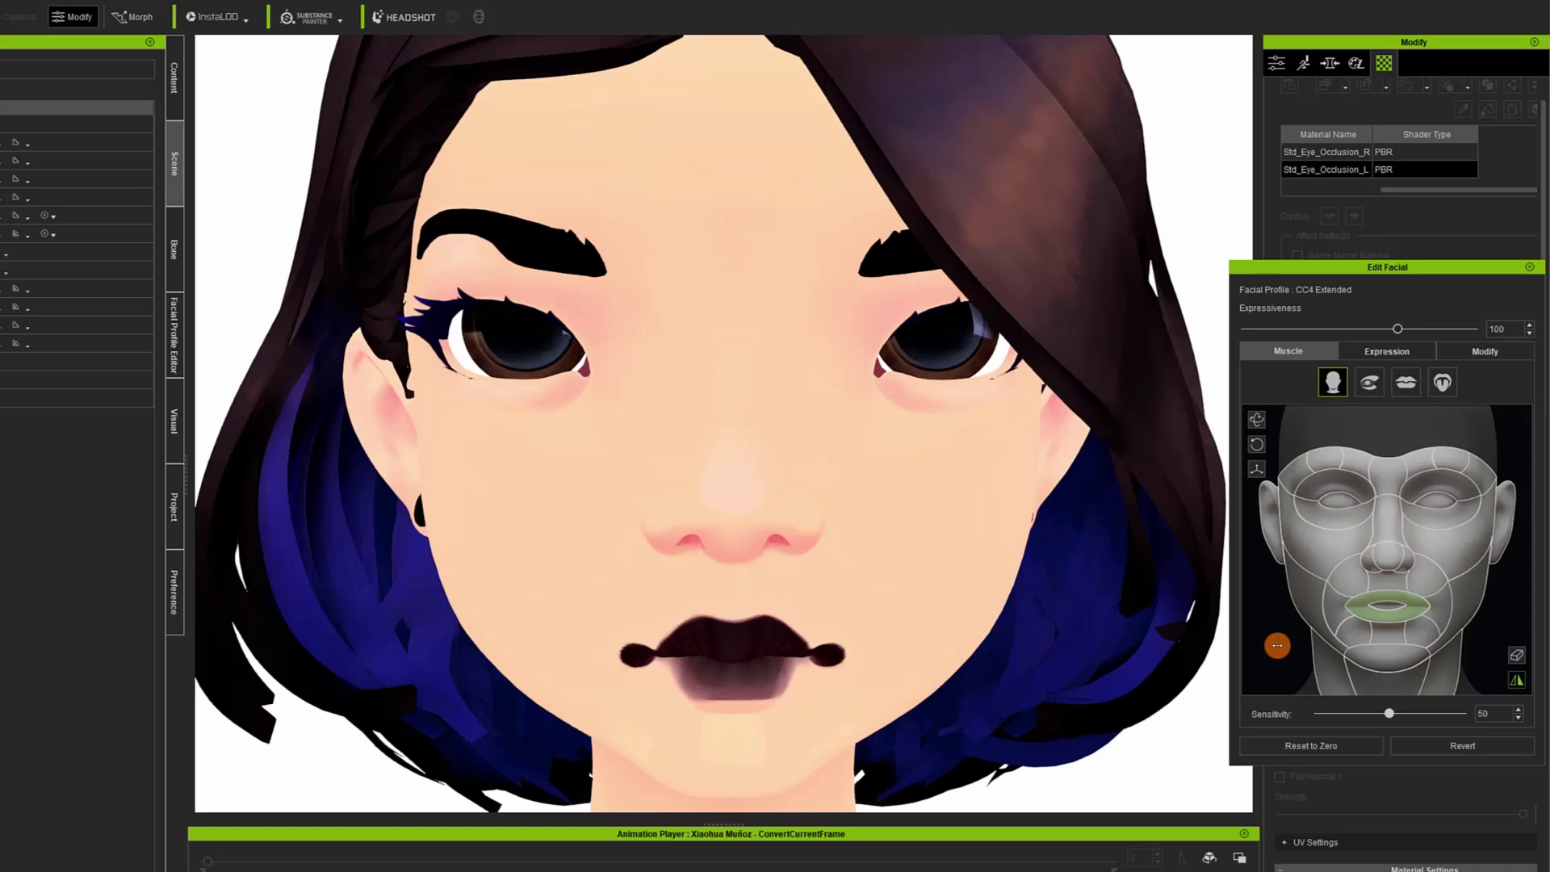
In Character Creator, test the cartoon girl's mouth, cheek and brow muscle movements with Edit Facial
drag(1274, 642, 1312, 691)
click(1375, 715)
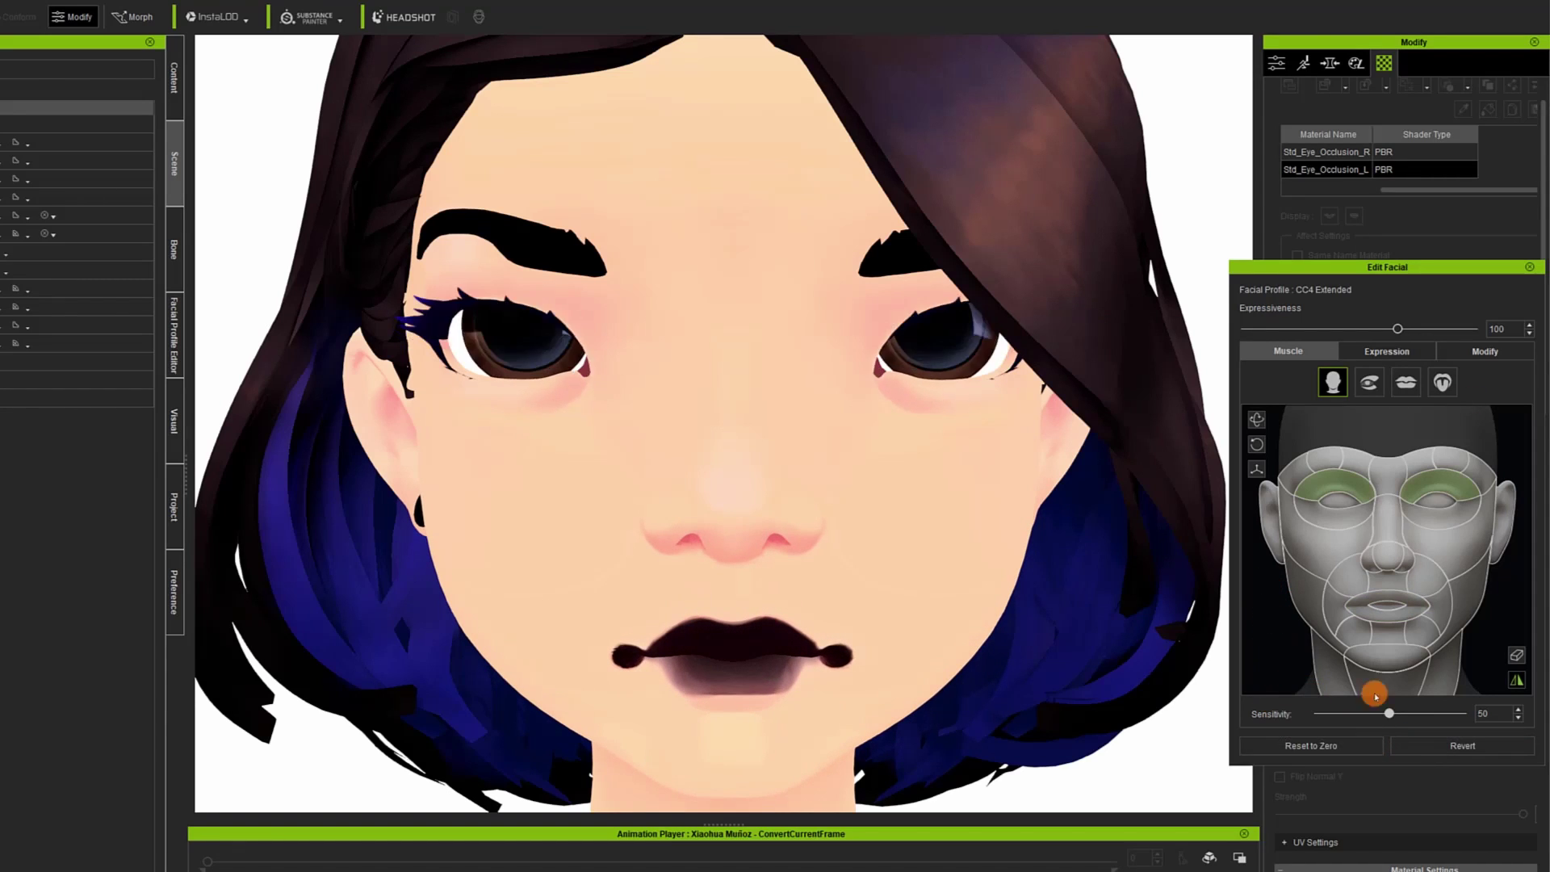
drag(1280, 636, 1277, 727)
click(1368, 560)
click(1356, 458)
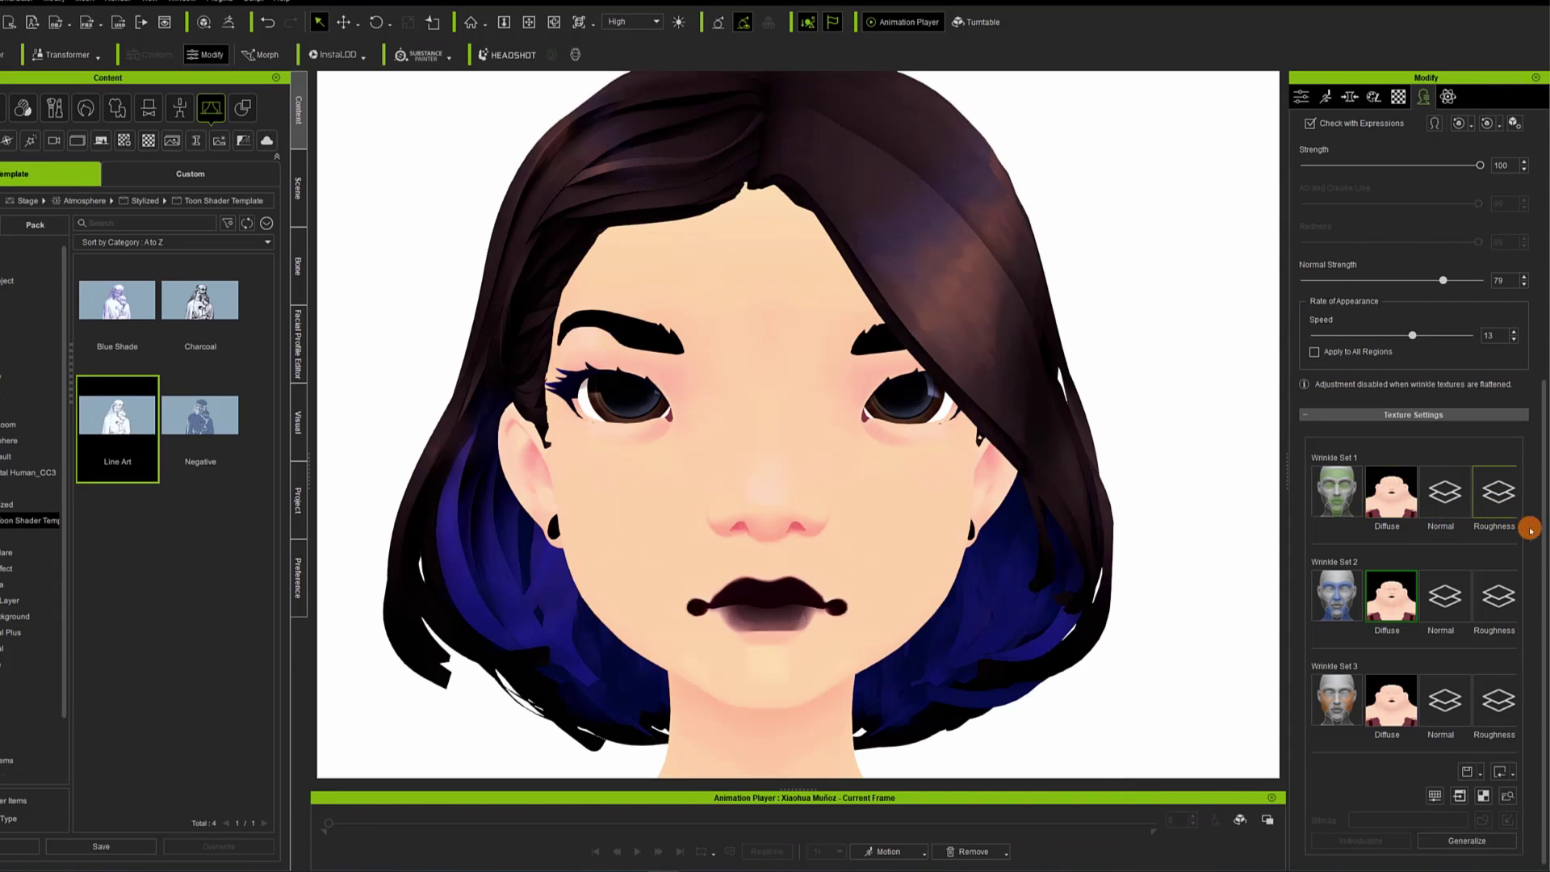
Preview the brow-frown wrinkle region on the cartoon girl and set its Rate of Appearance speed to 0
drag(1542, 550, 1493, 325)
click(1435, 244)
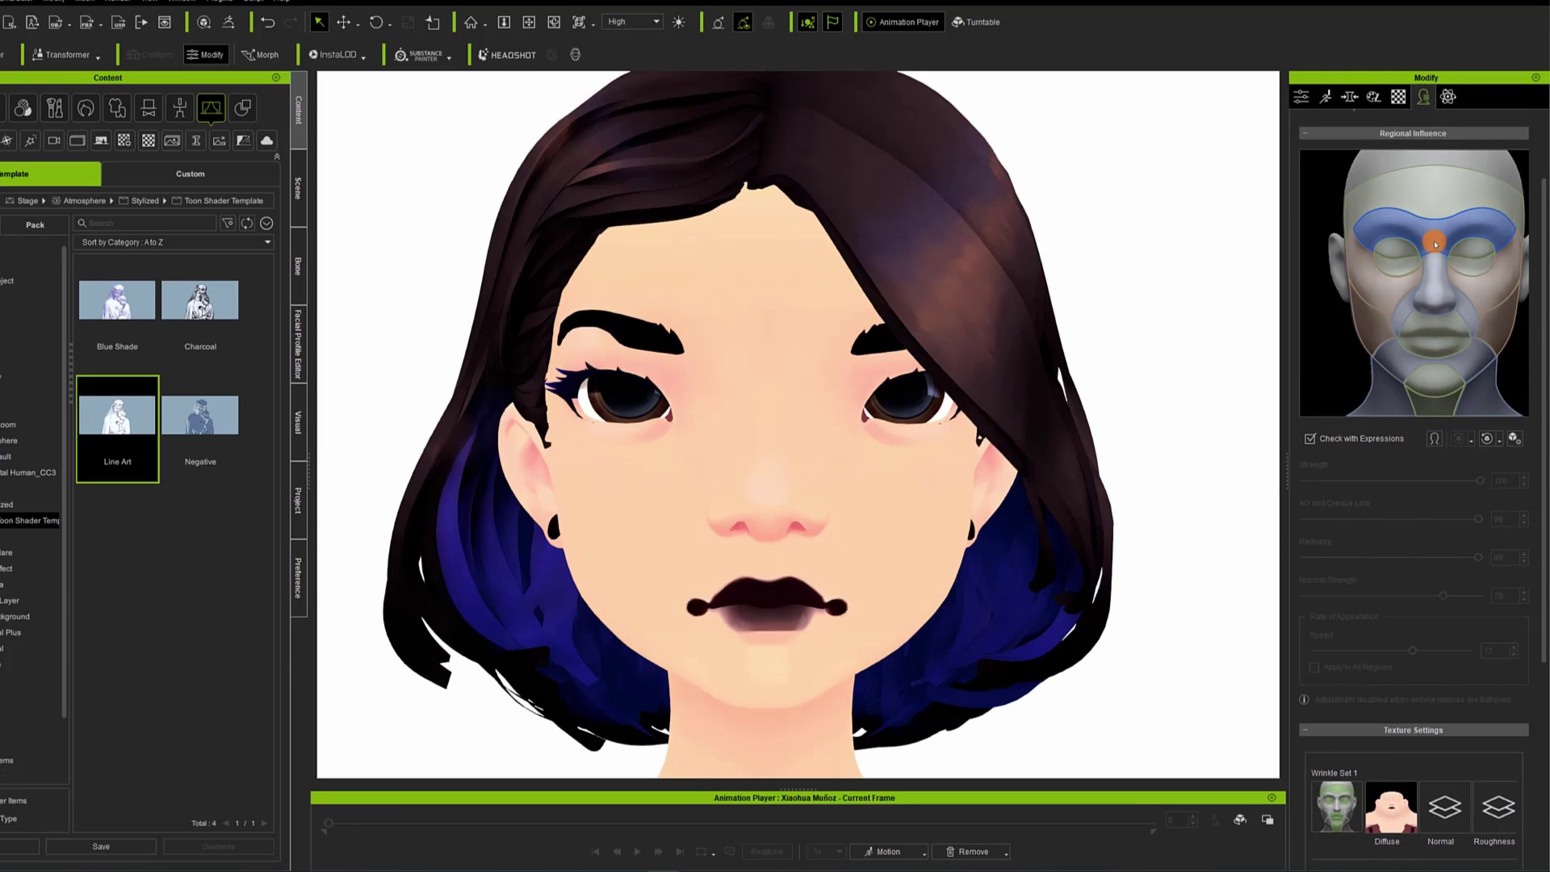
click(1435, 243)
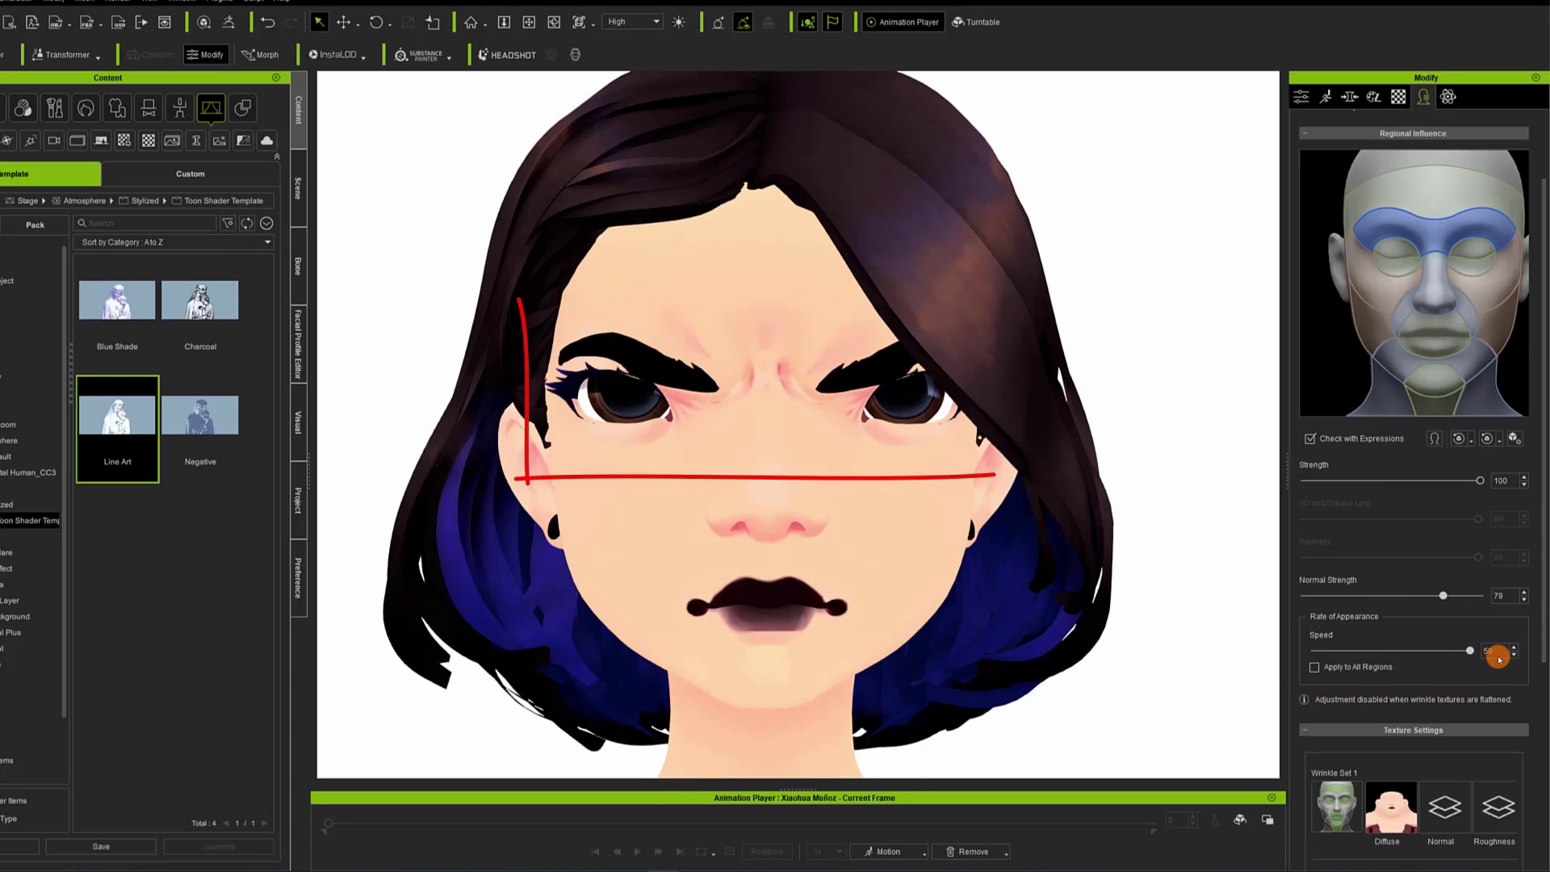
text(0)
key(Return)
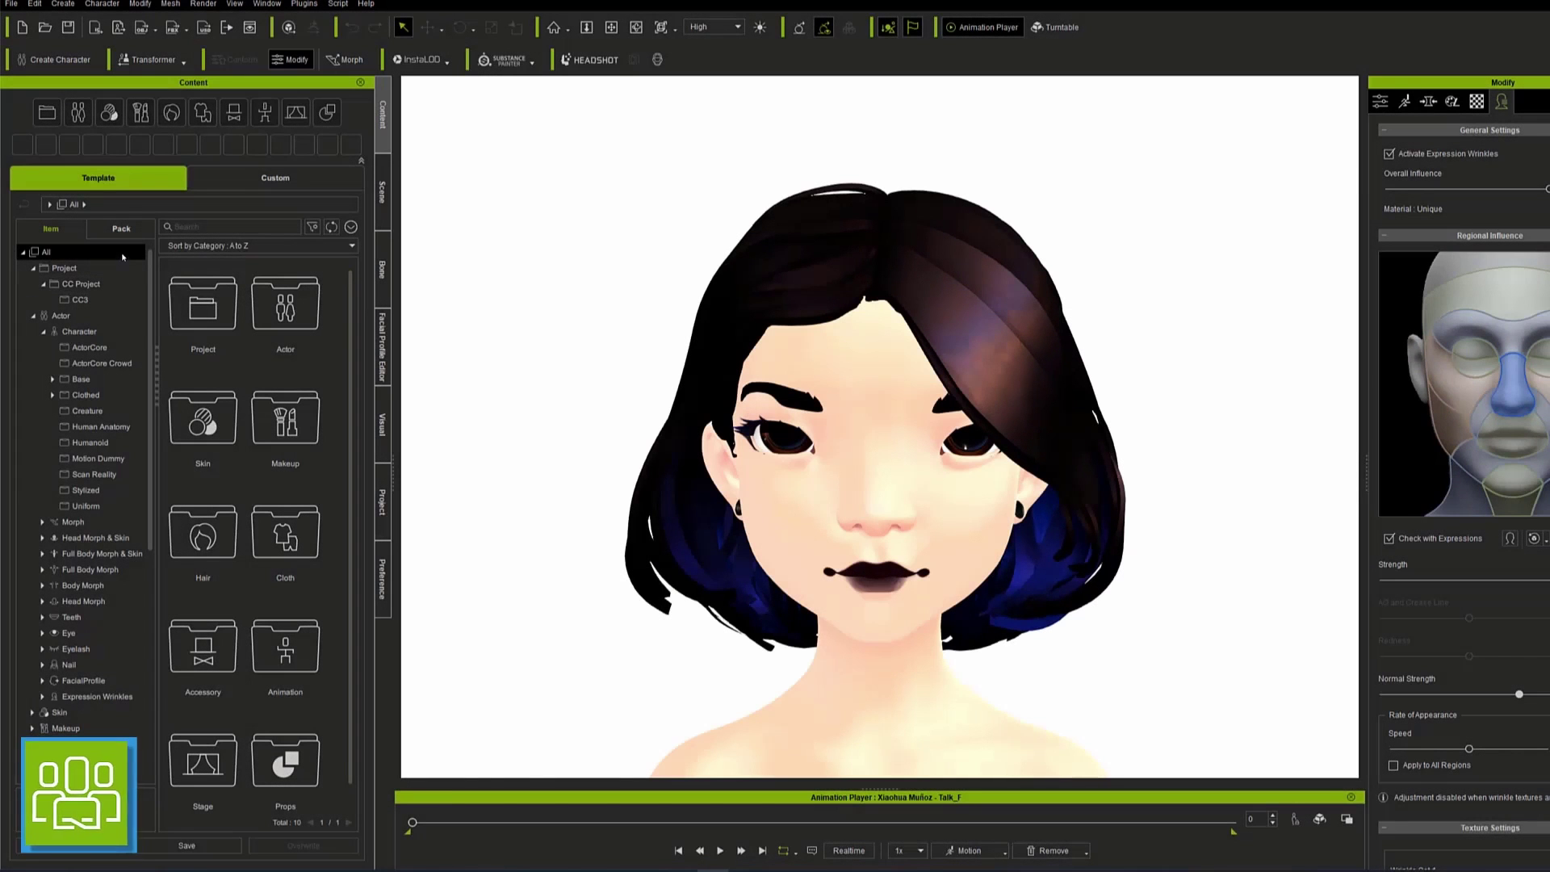
Apply the 05_Ripple_4K wrinkle preset from the Wrinkle Essentials pack to the cartoon girl
click(145, 233)
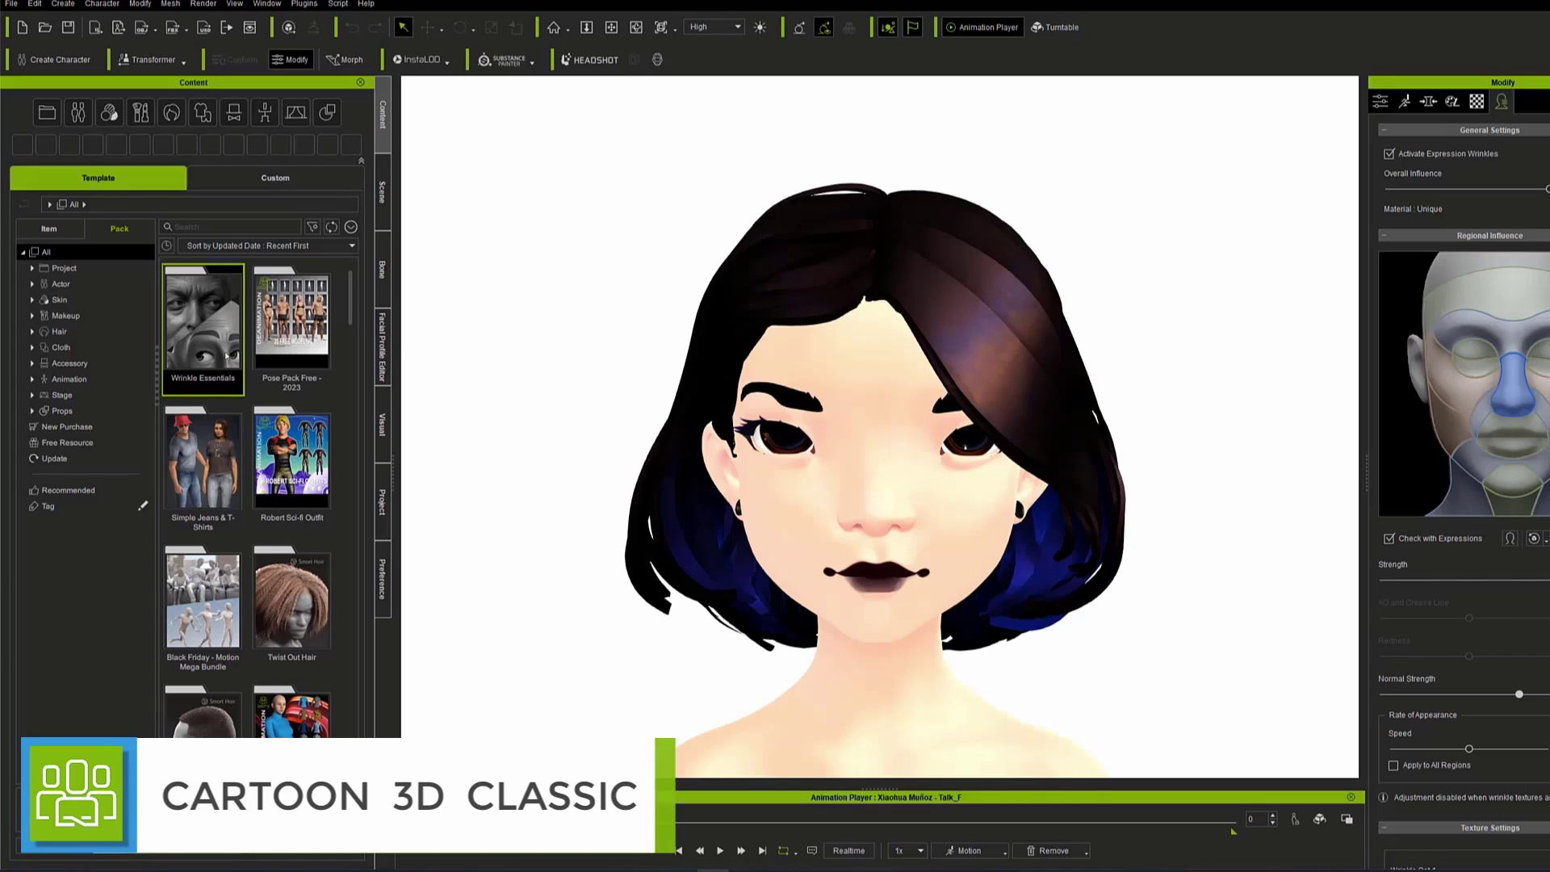
double_click(226, 357)
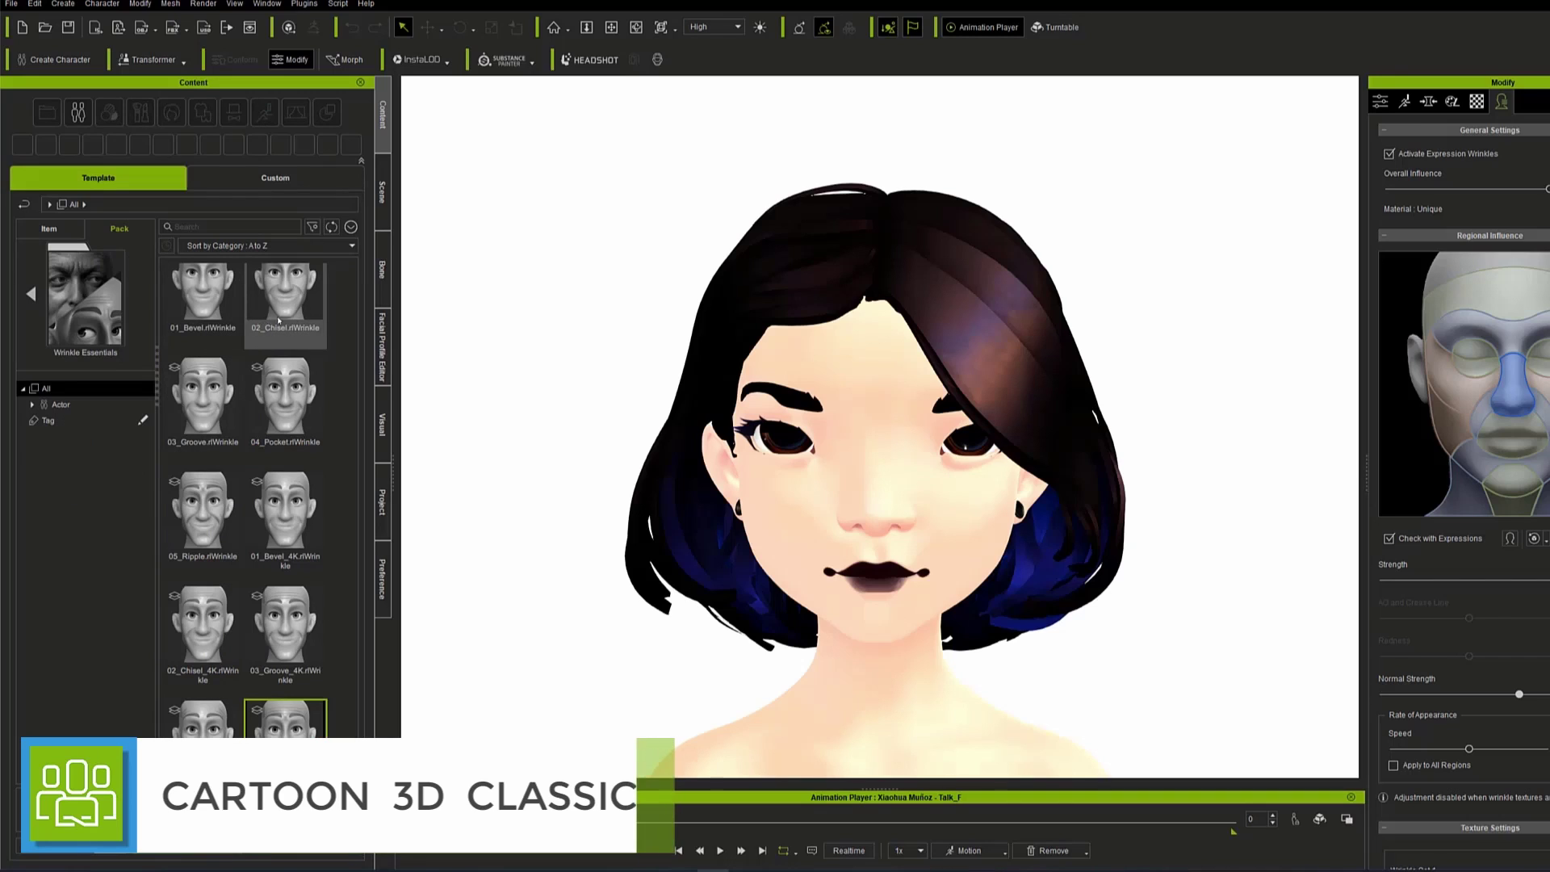
double_click(300, 732)
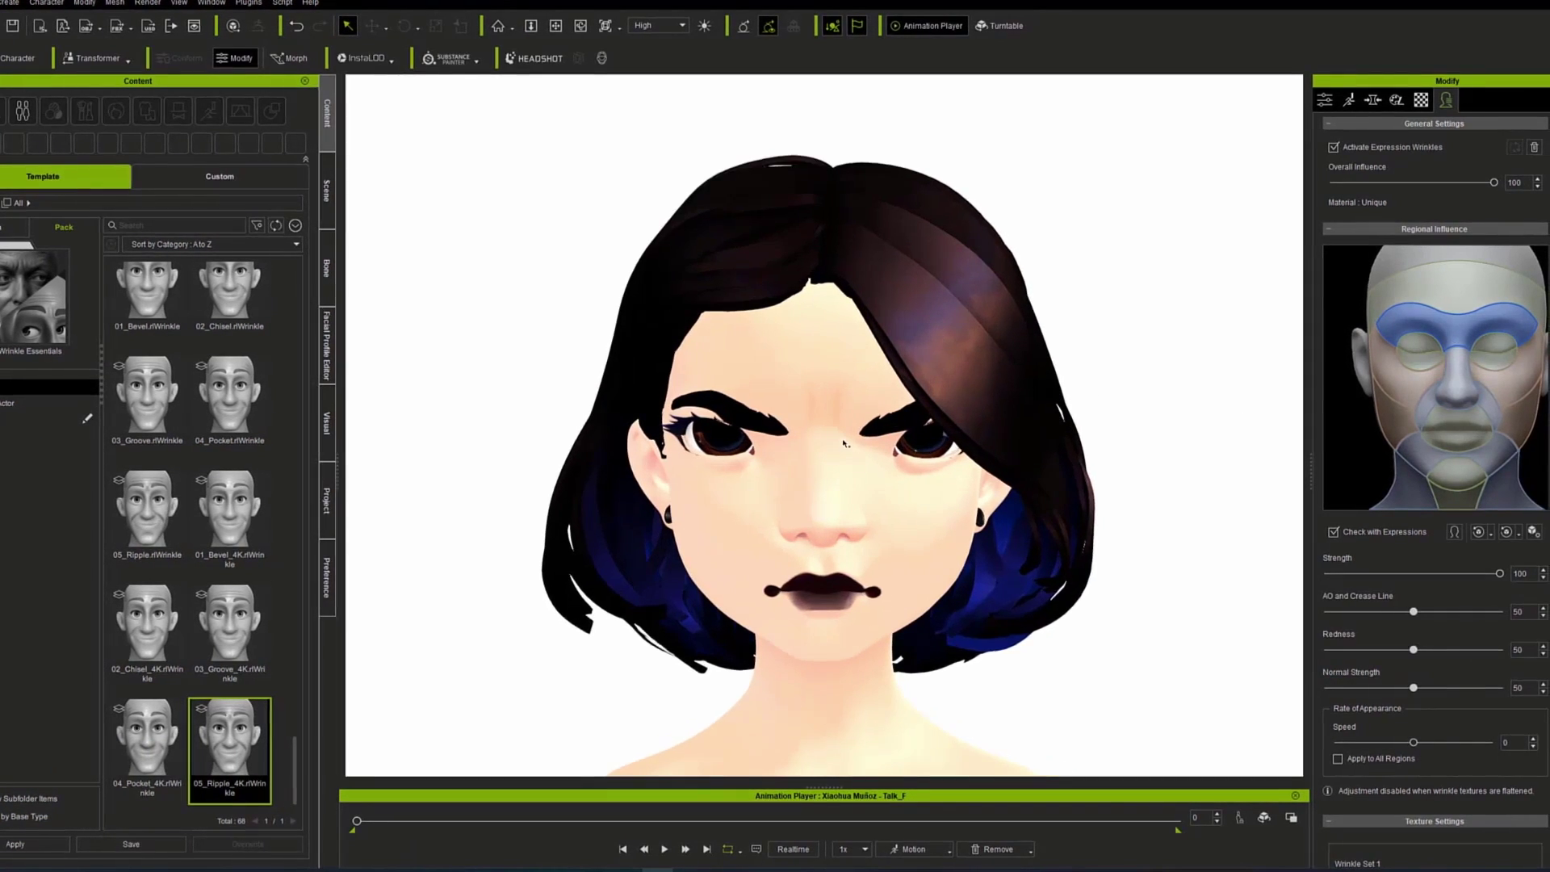
Set Redness and AO and Crease Line to 0 for the brow region, and open the Std_Skin_Head material's texture settings
scroll(892, 436, up, 5)
right_drag(833, 434, 670, 449)
drag(1396, 650, 1305, 650)
drag(1397, 612, 1302, 611)
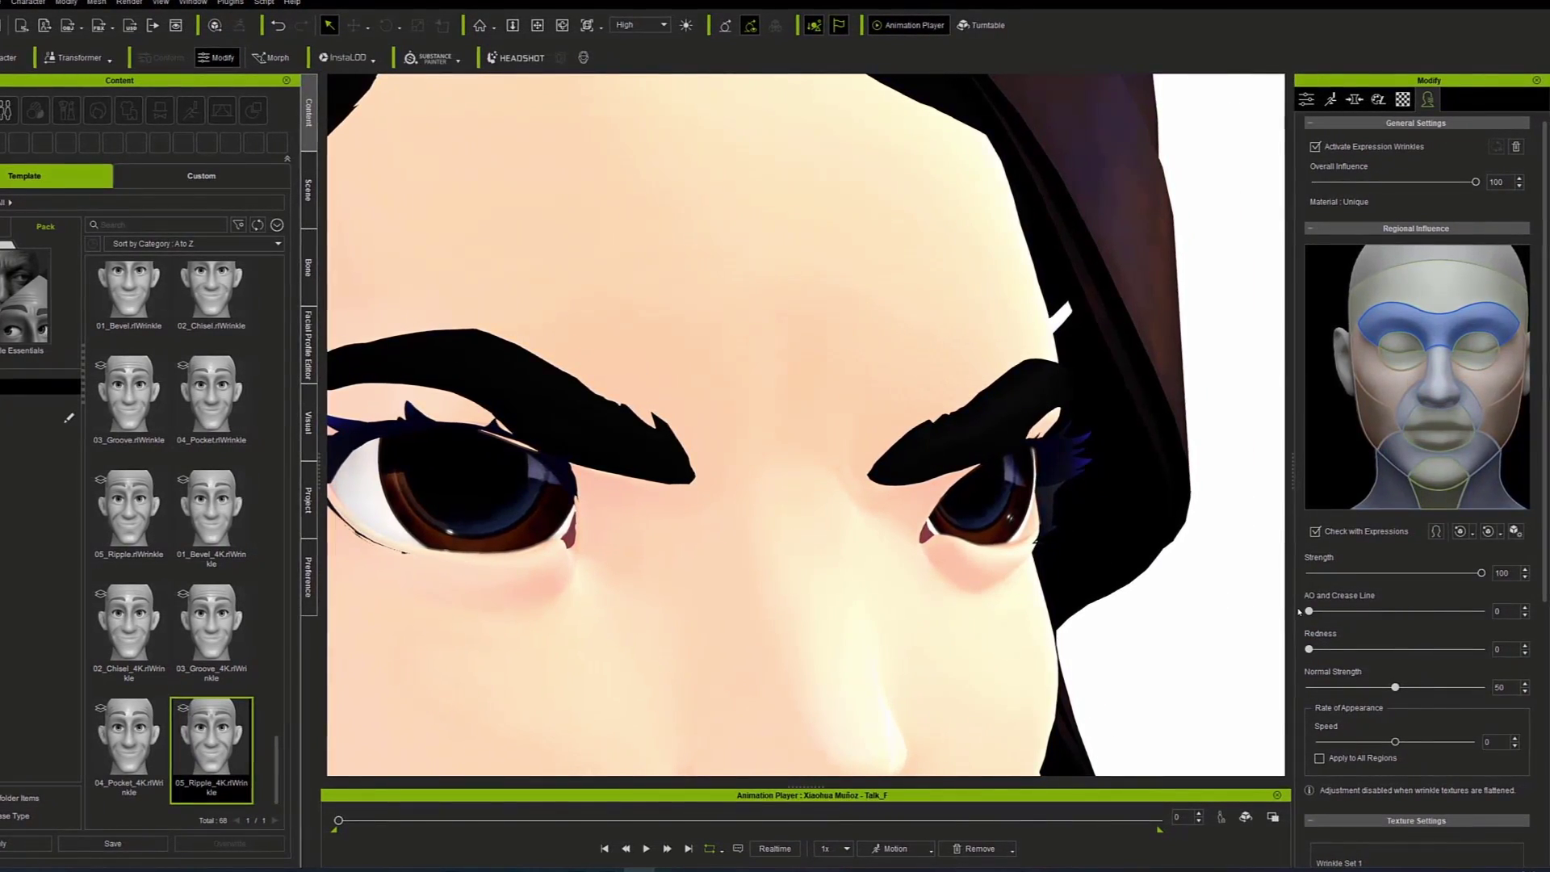
click(1403, 99)
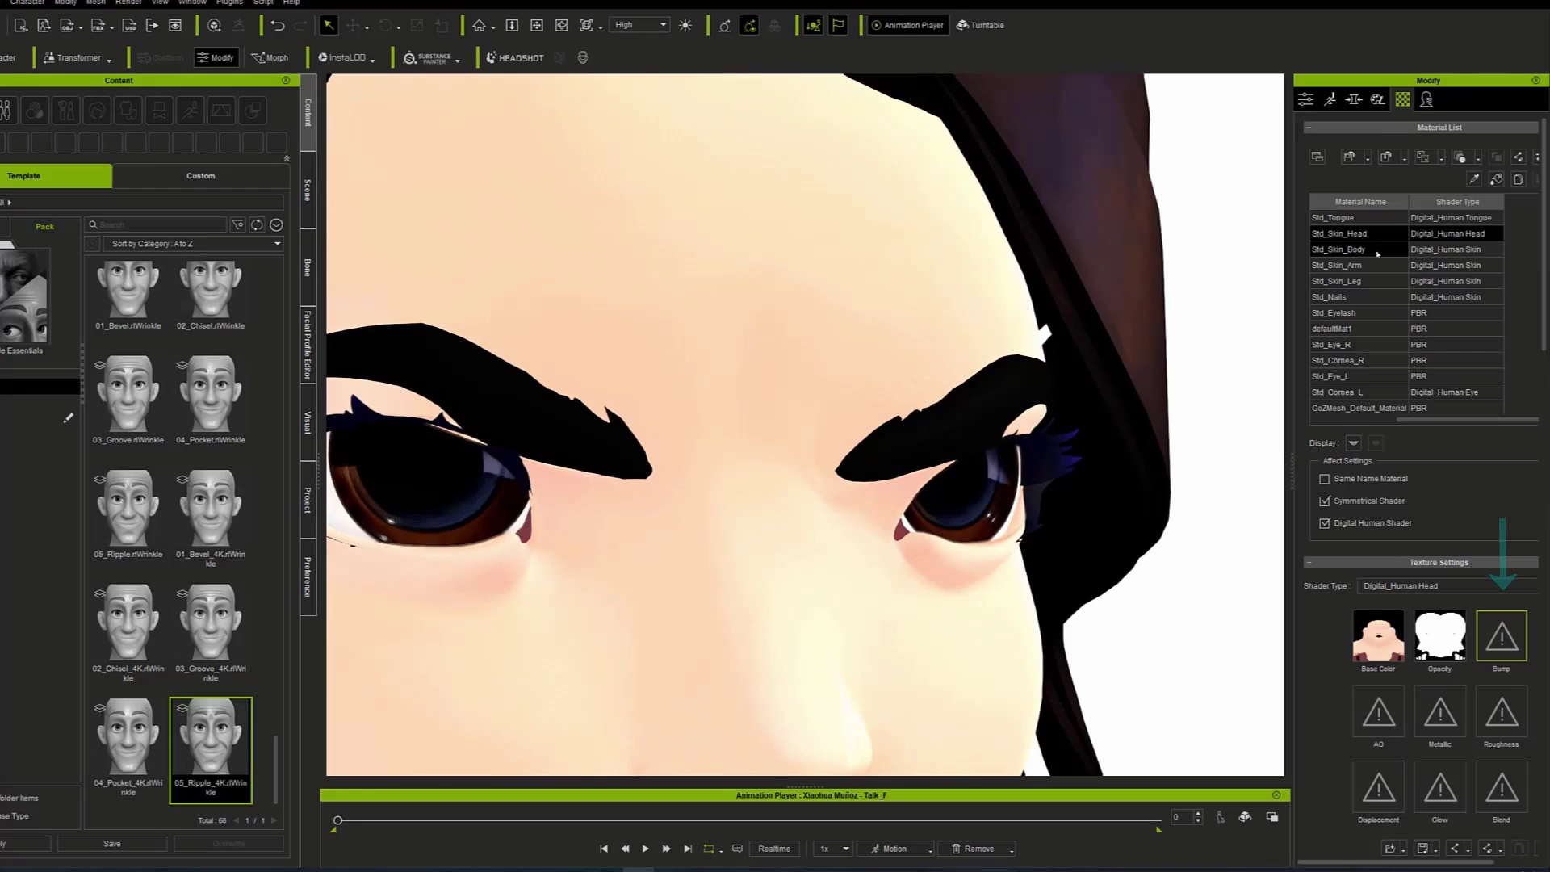
scroll(1378, 254, down, 1)
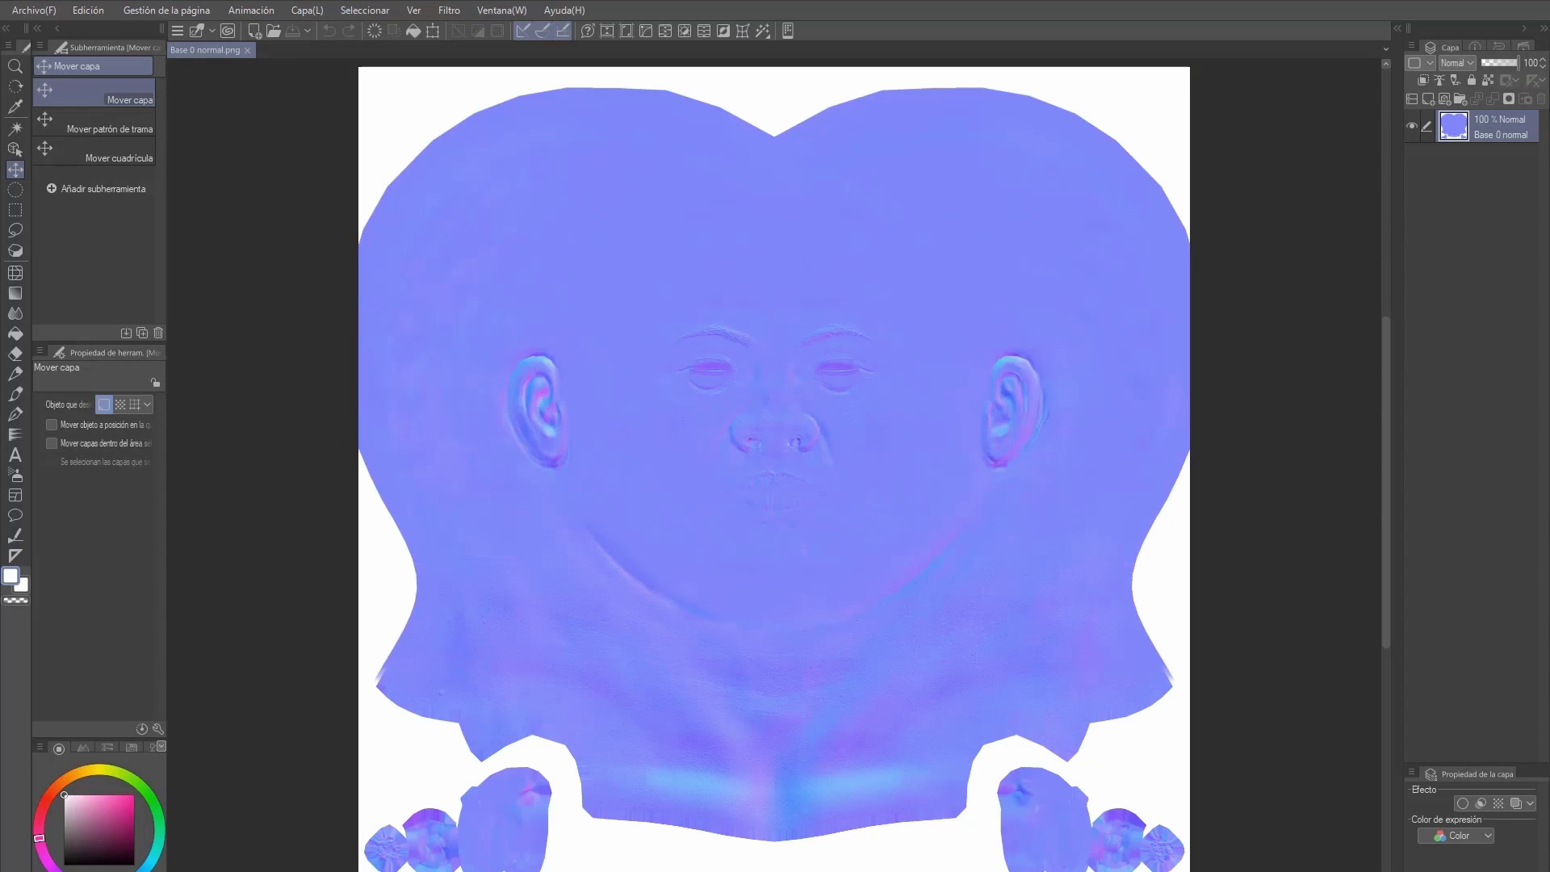
In Clip Studio Paint, fill the white background of Base 0 normal.png with the blue sampled from the normal map
key(g)
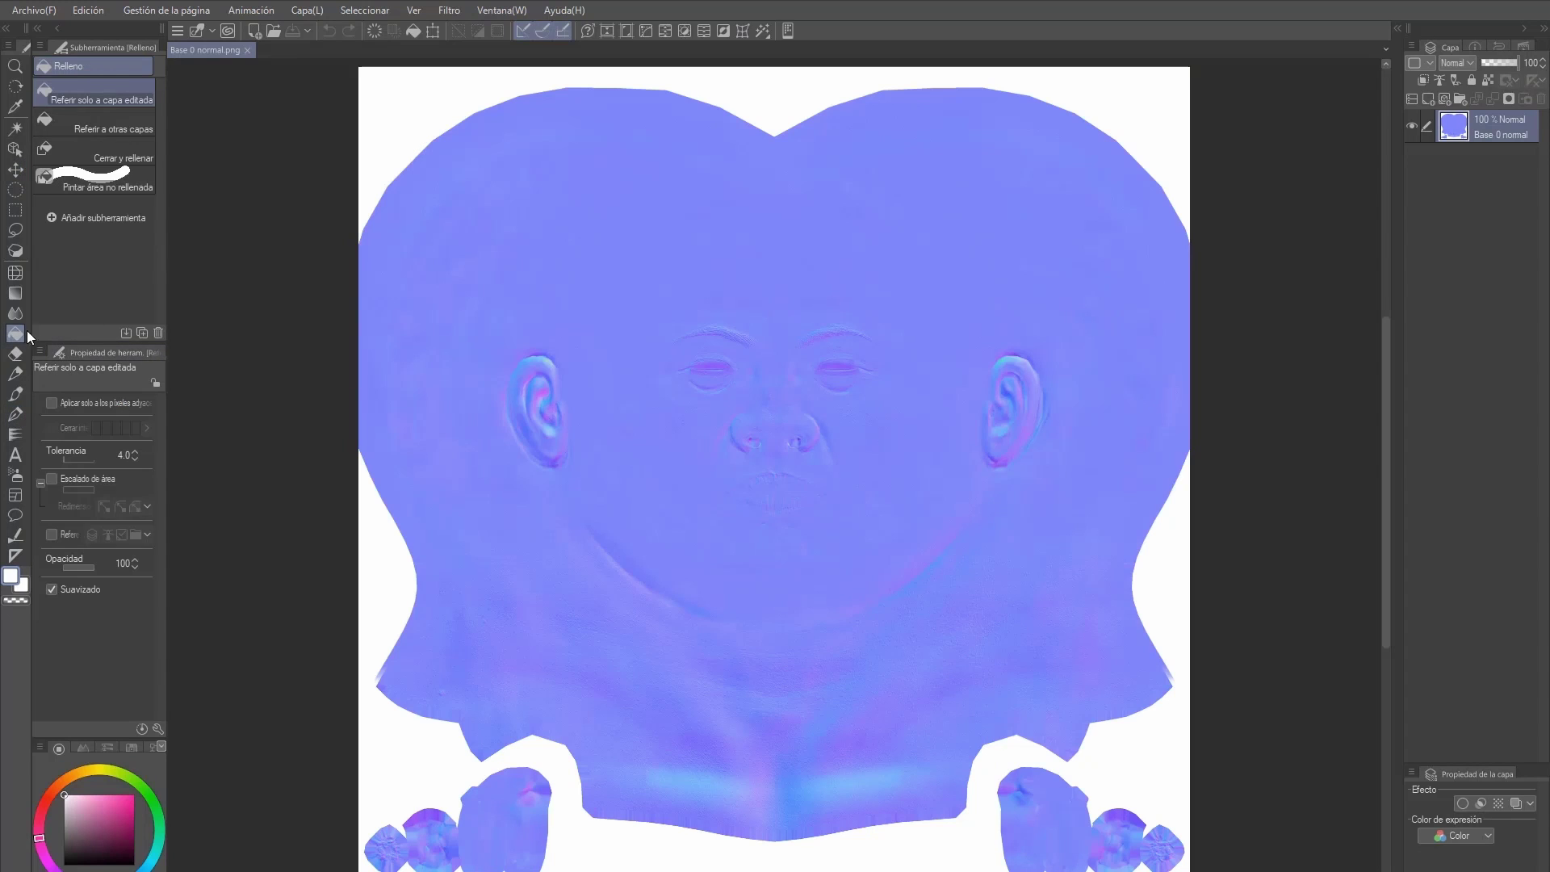
alt+click(420, 209)
click(425, 102)
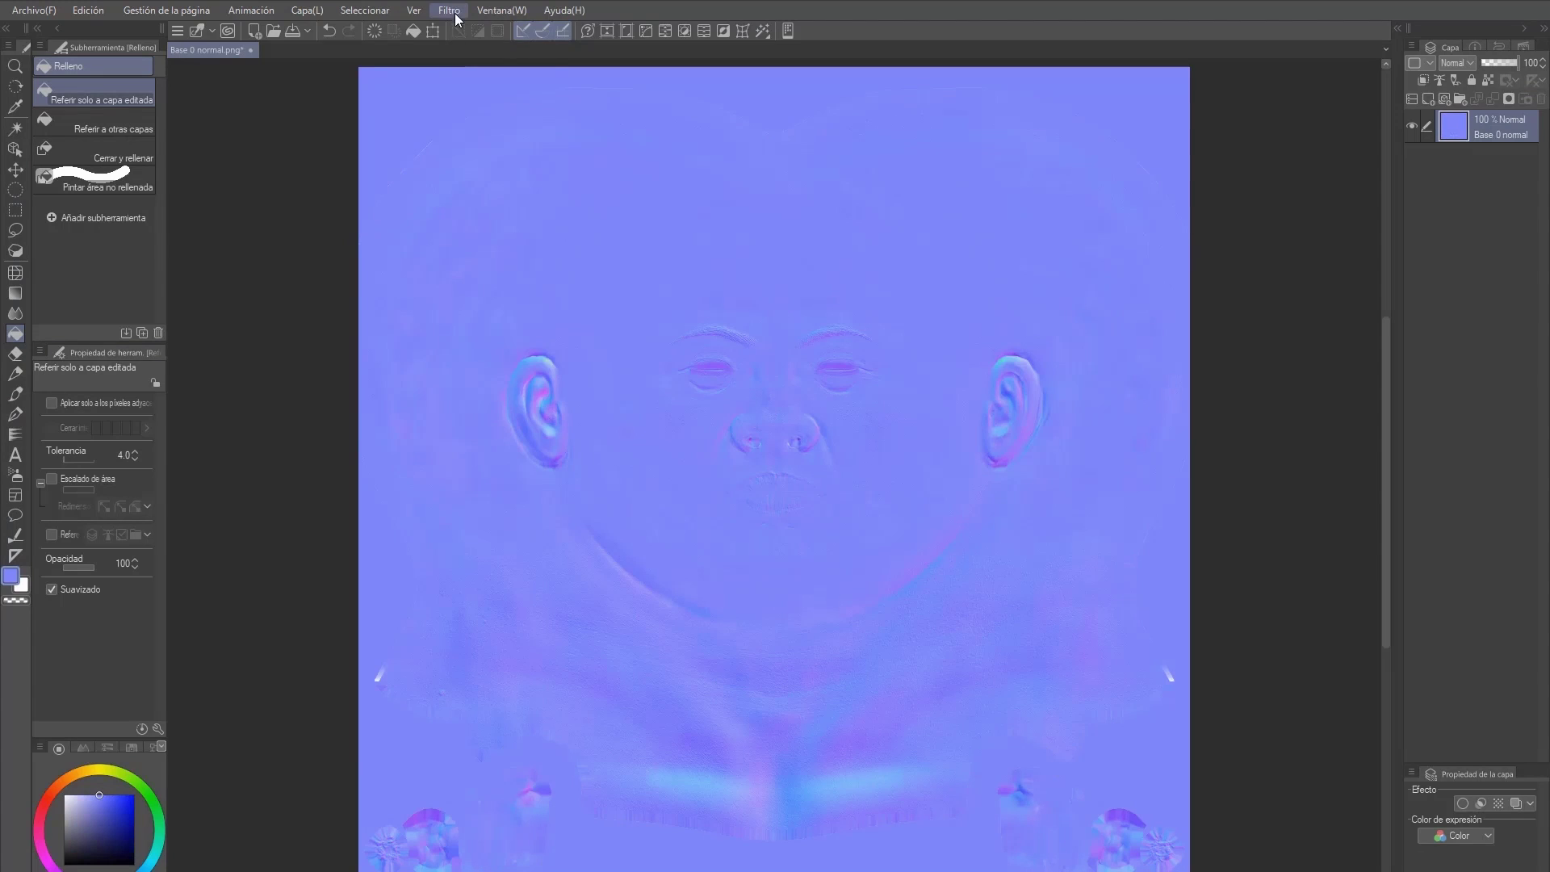
Apply a Gaussian blur of 58.80 to the Base 0 normal layer
click(449, 10)
mouse_move(484, 49)
click(704, 104)
drag(585, 645, 673, 643)
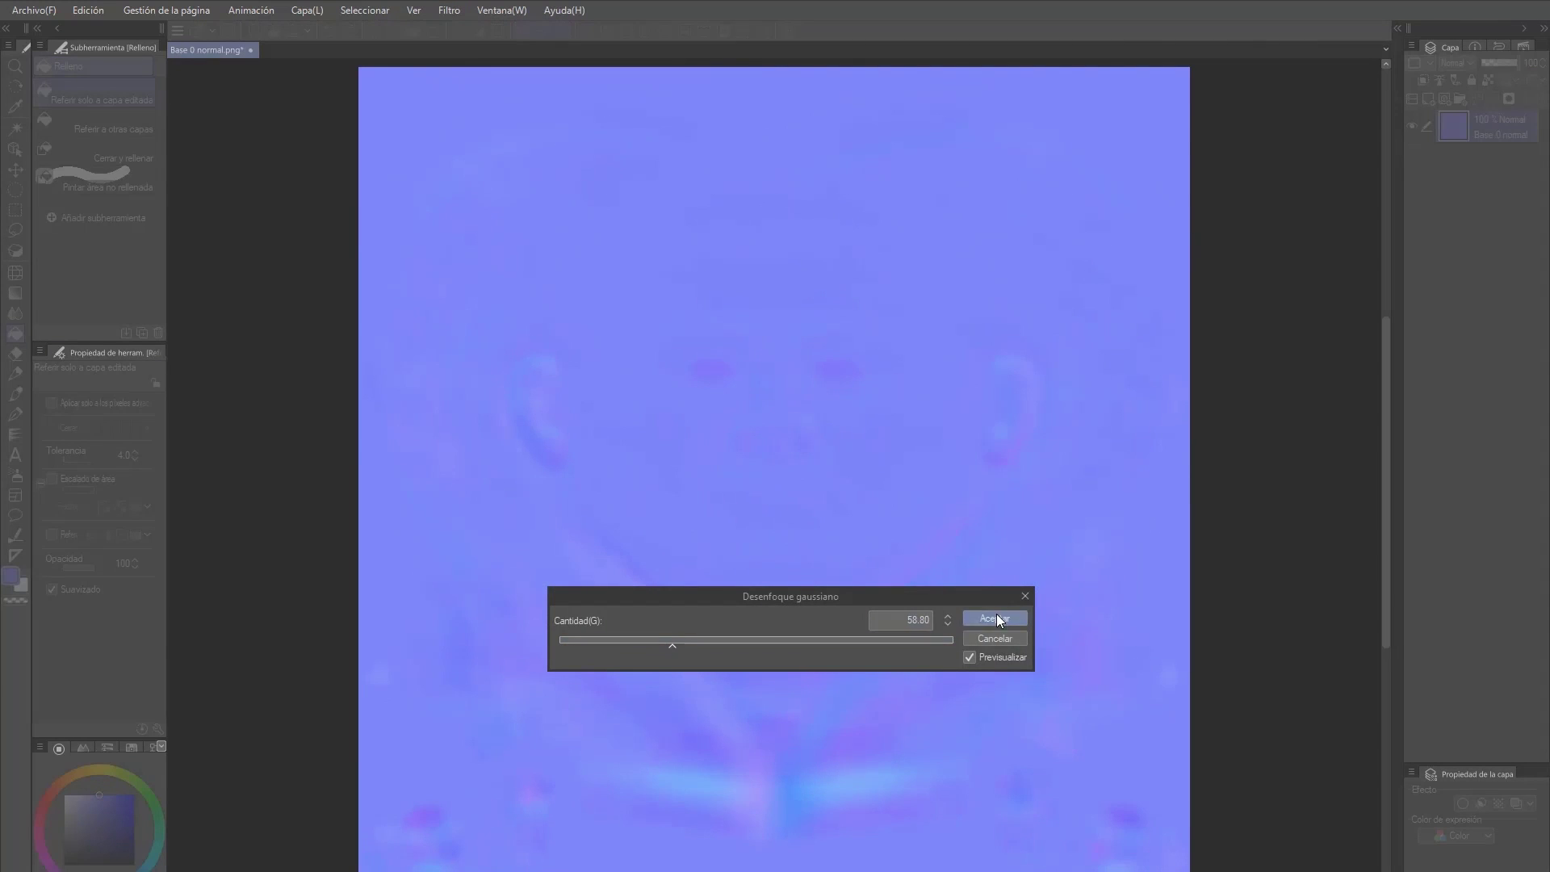
click(998, 618)
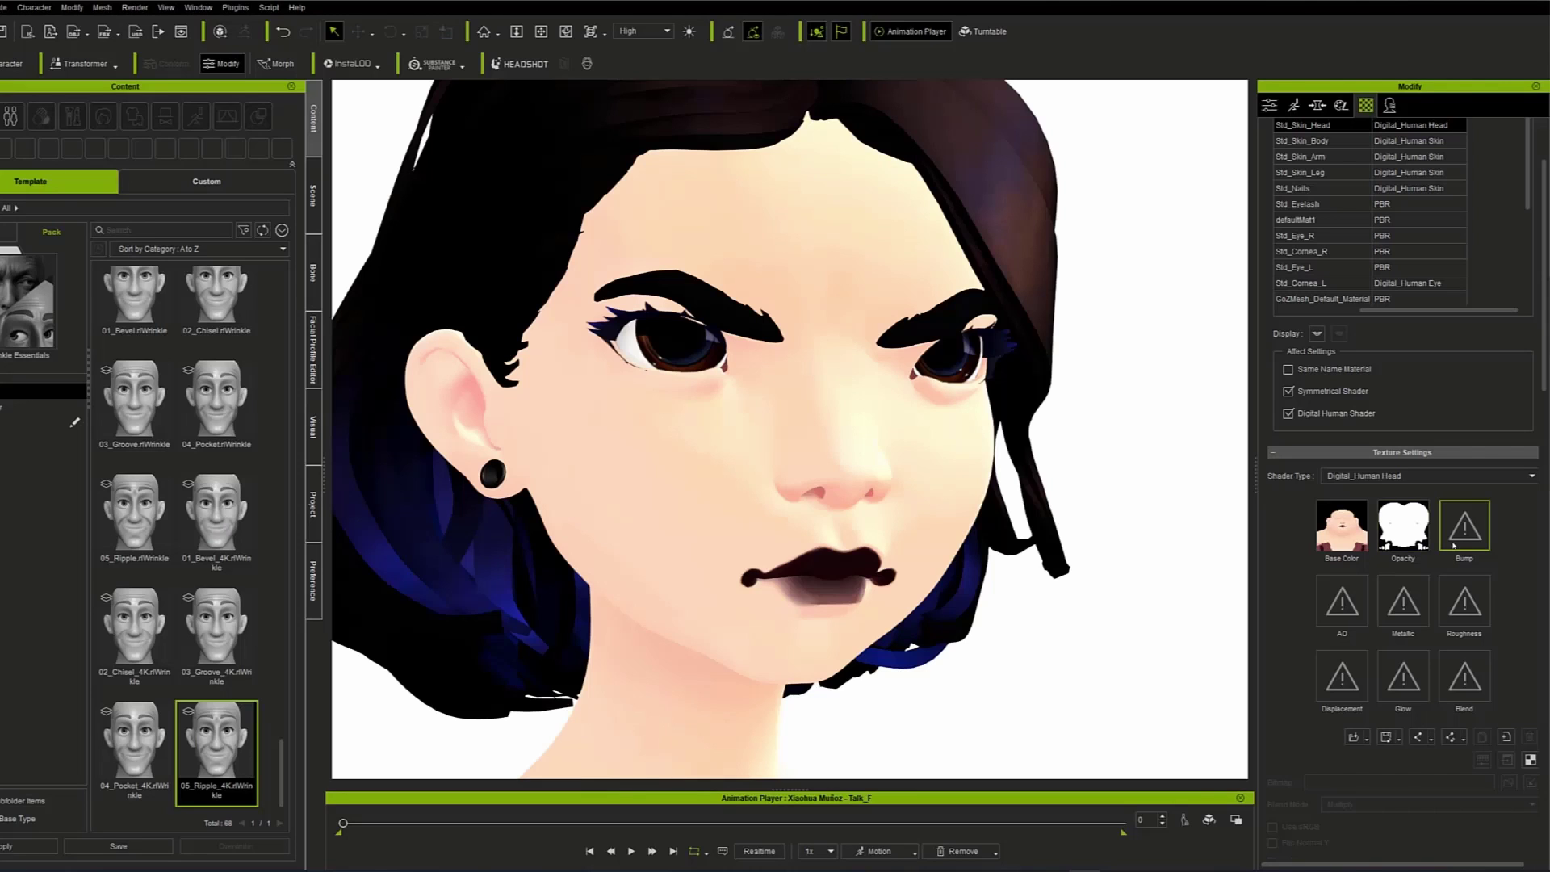
In Character Creator, load the blurred base normal map into Std_Skin_Head's bump slot and return to the expression wrinkle settings
double_click(1463, 529)
click(388, 189)
double_click(942, 238)
click(1069, 393)
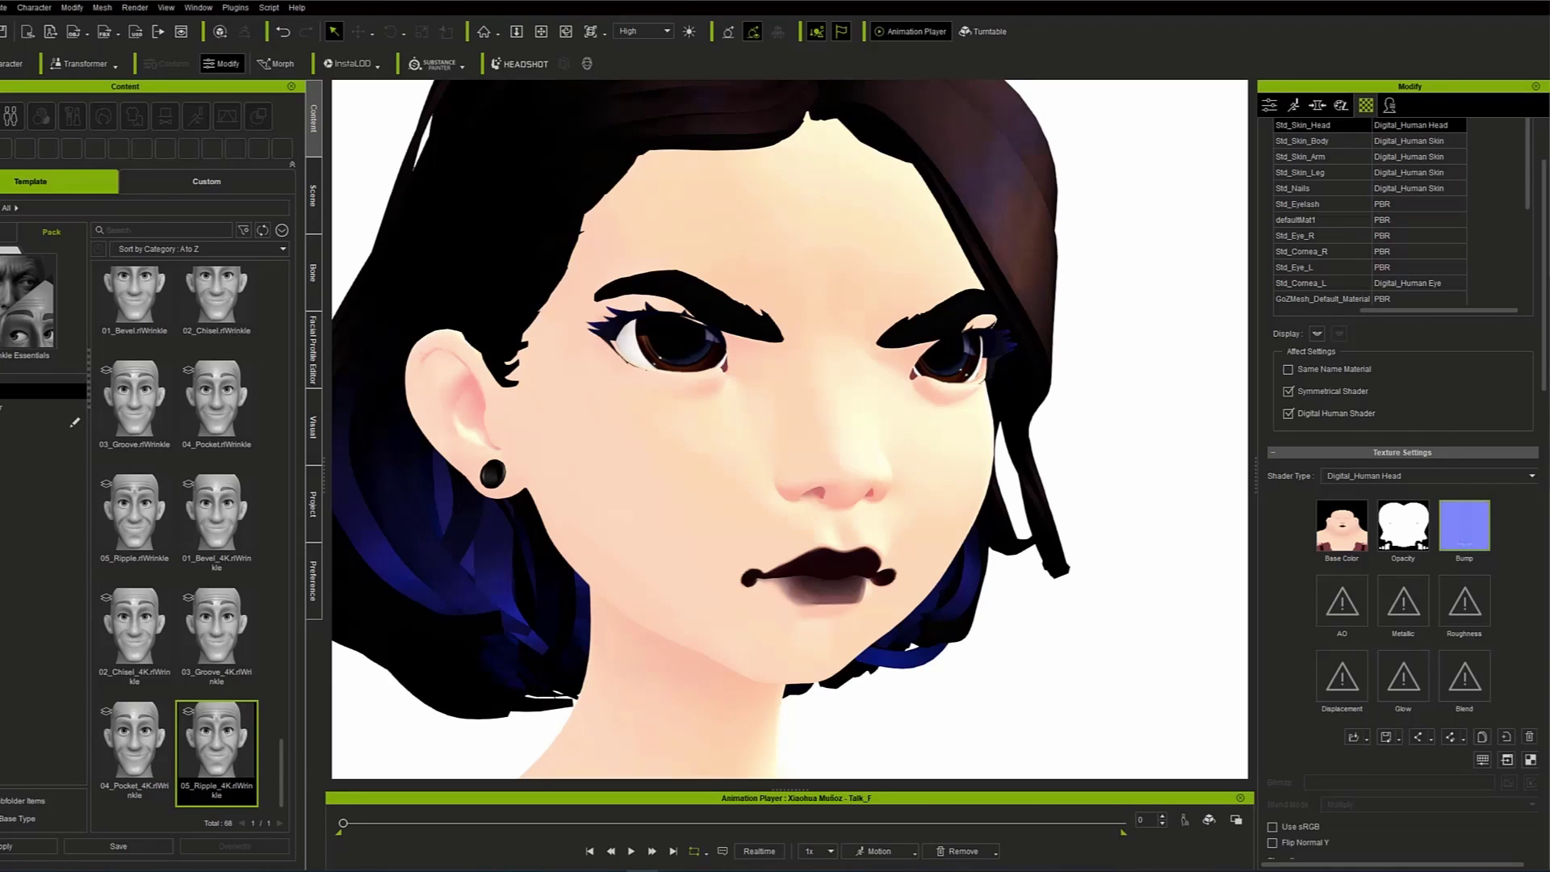
click(1390, 105)
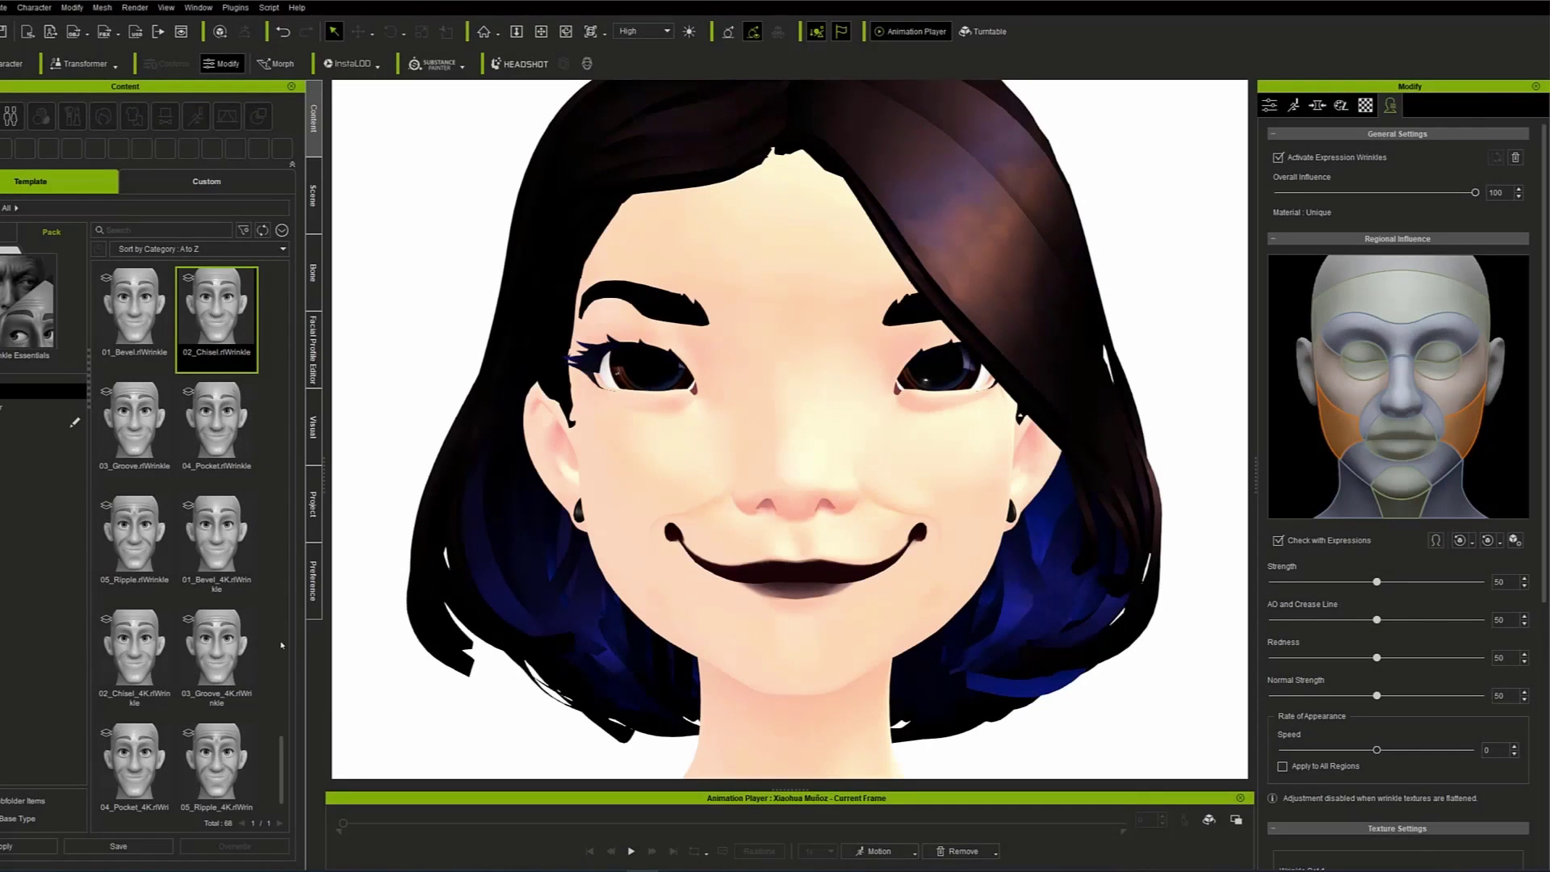
Browse the Wrinkle Essentials sliders, start editing expressions in the Facial Profile Editor and set MouthBase's Mouth_Smile_L to 100
drag(279, 769, 282, 606)
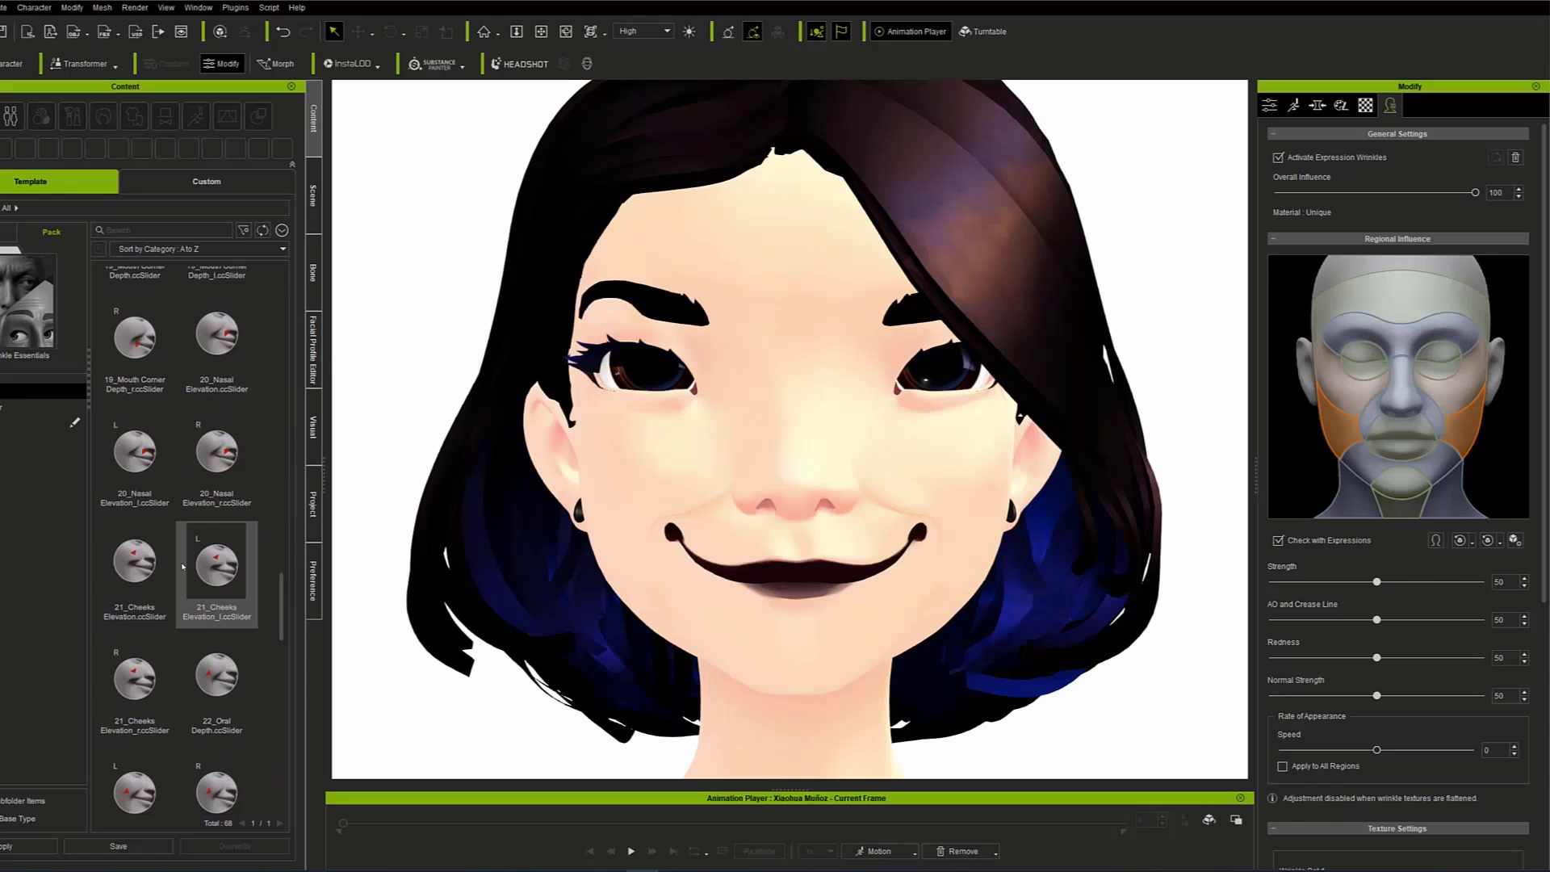
click(313, 352)
click(134, 117)
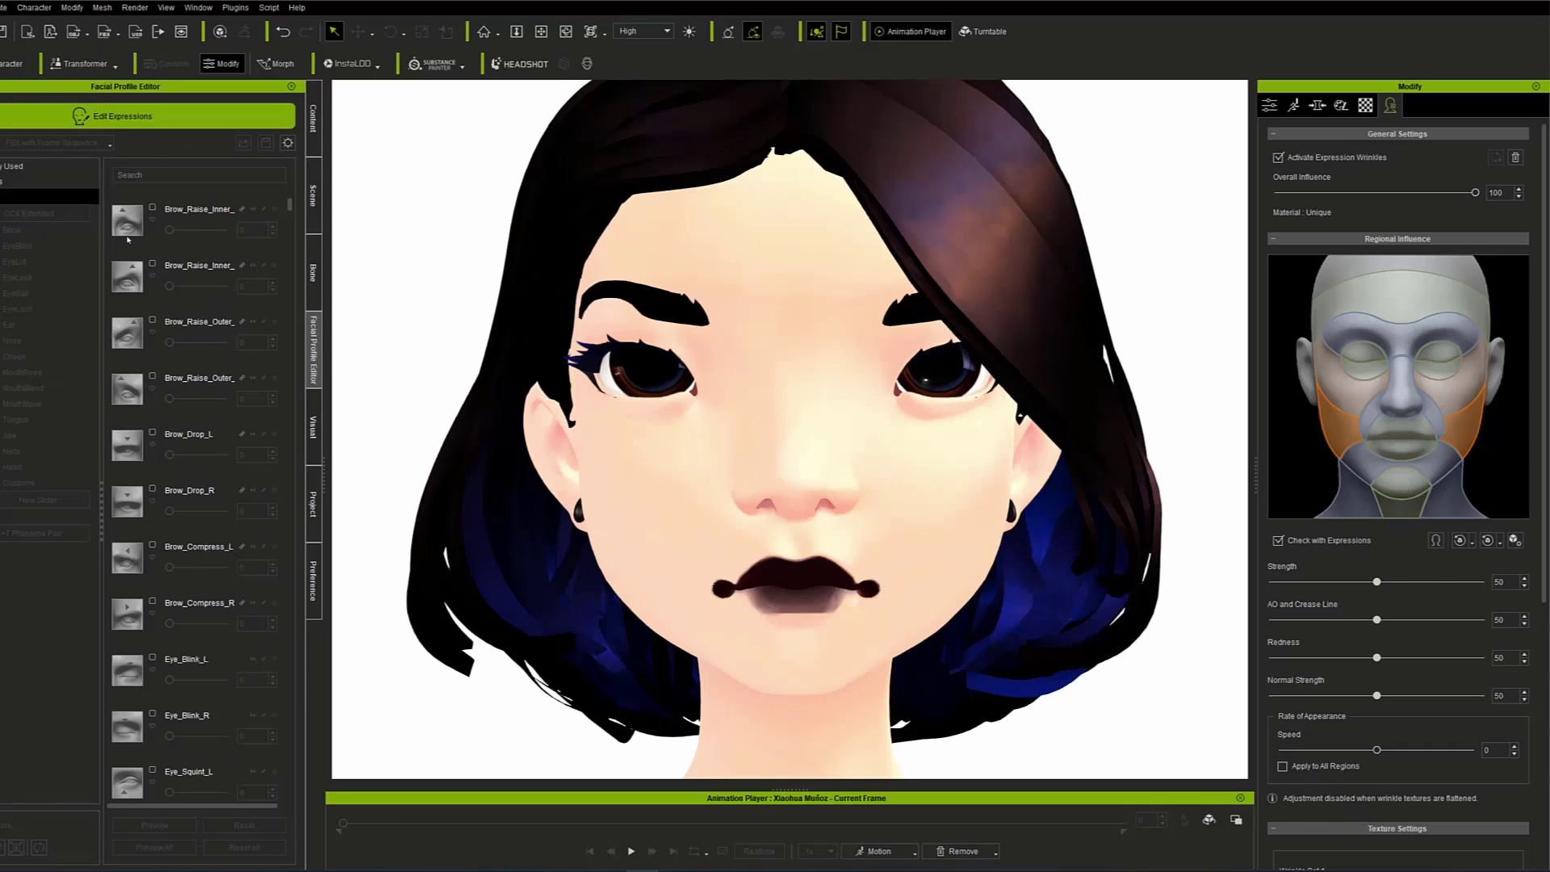
click(23, 373)
drag(170, 229, 238, 234)
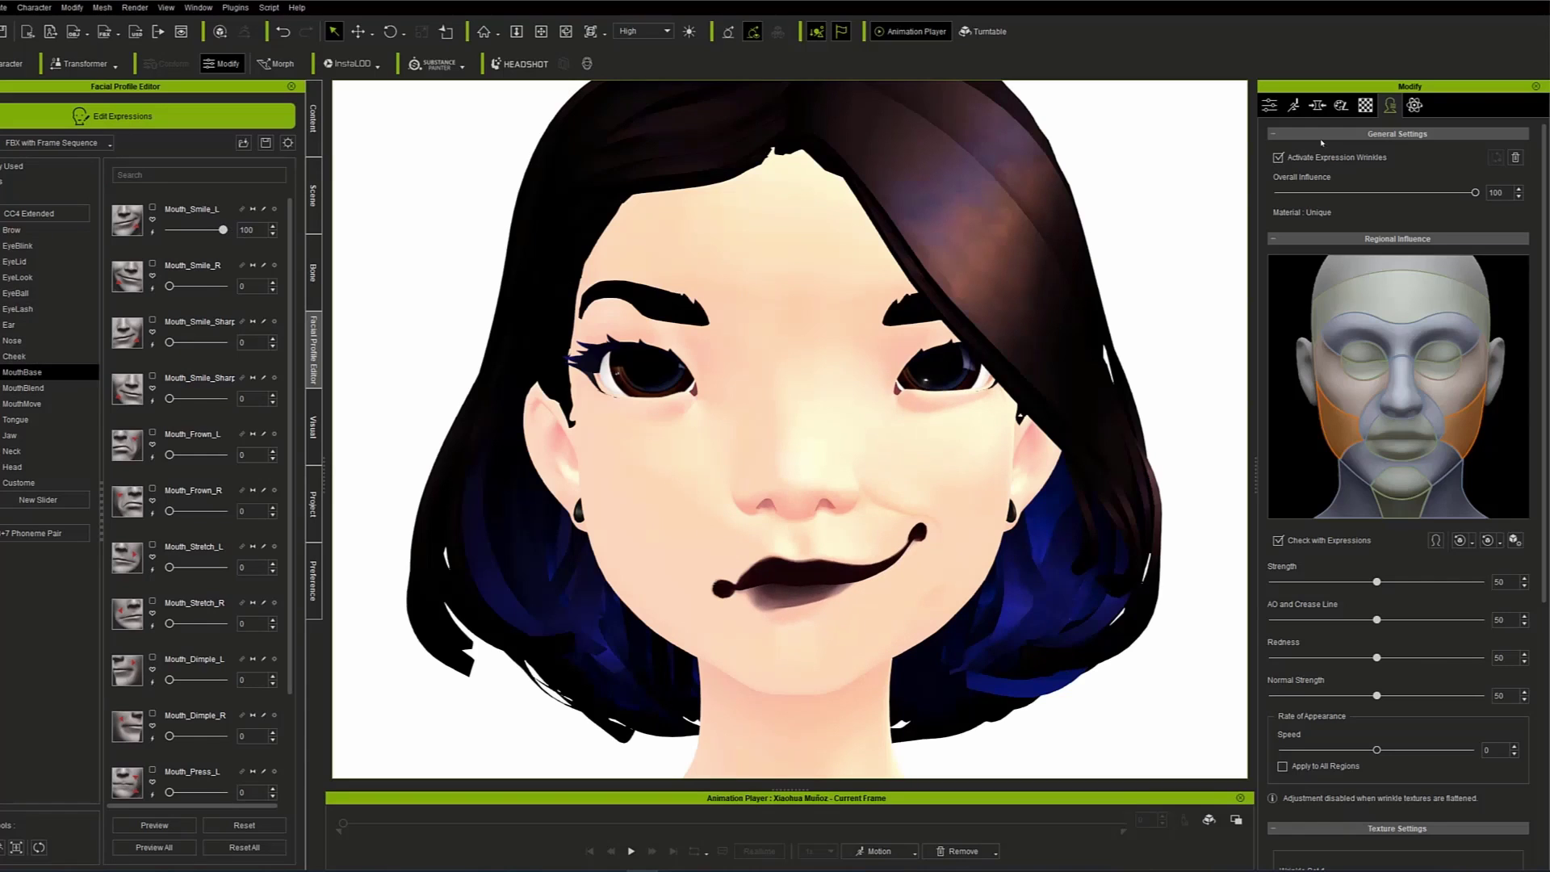
Bring up the Smile Line morph sliders under the head's Expressions category and widen the panel so their names are readable
click(1317, 106)
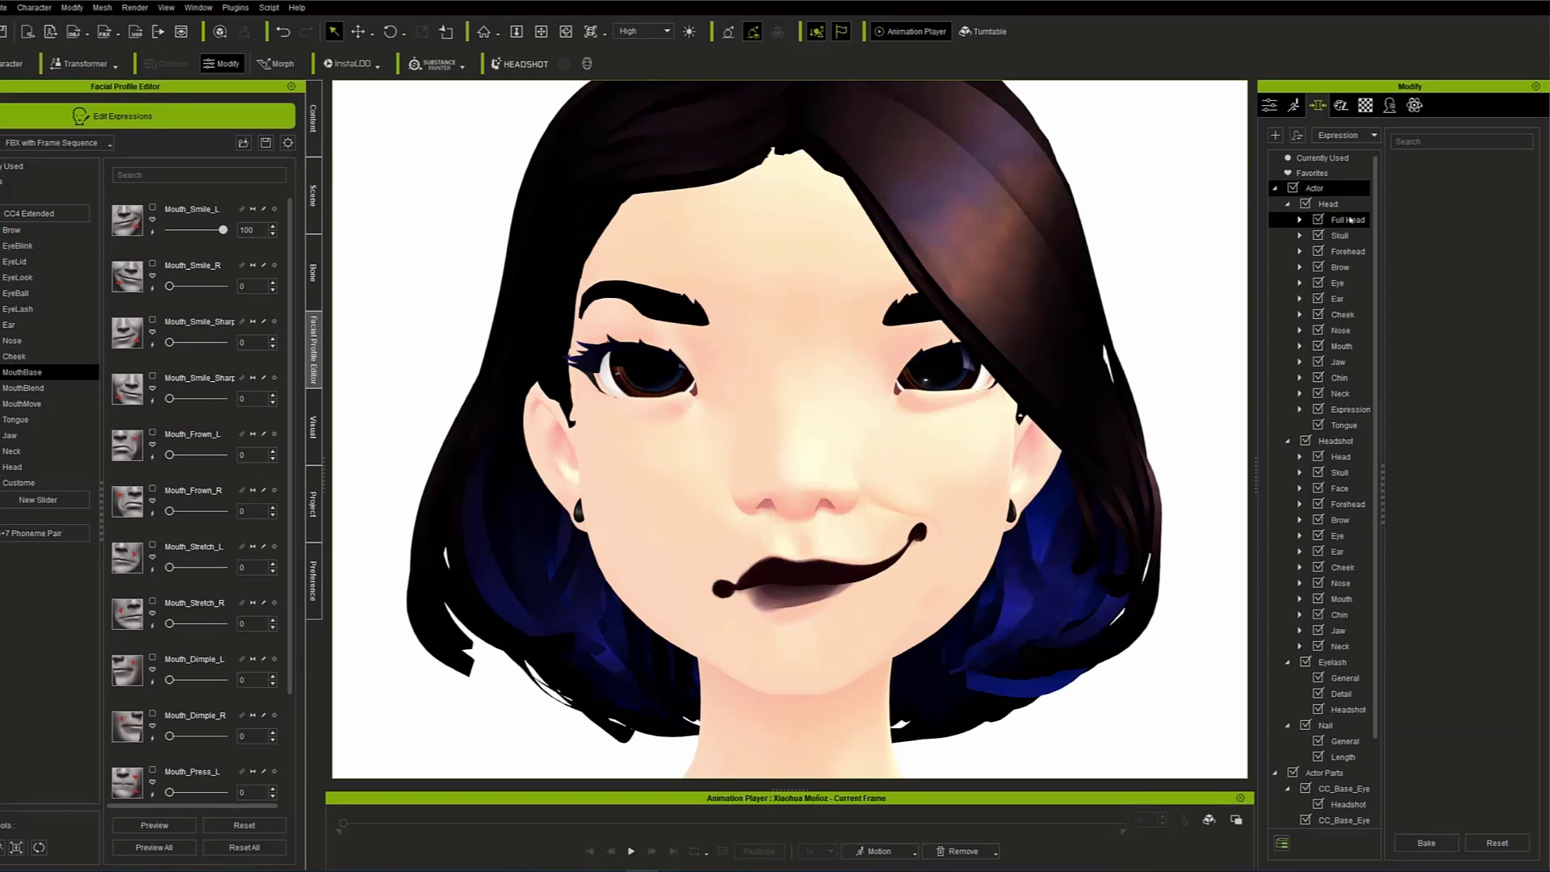
click(1344, 411)
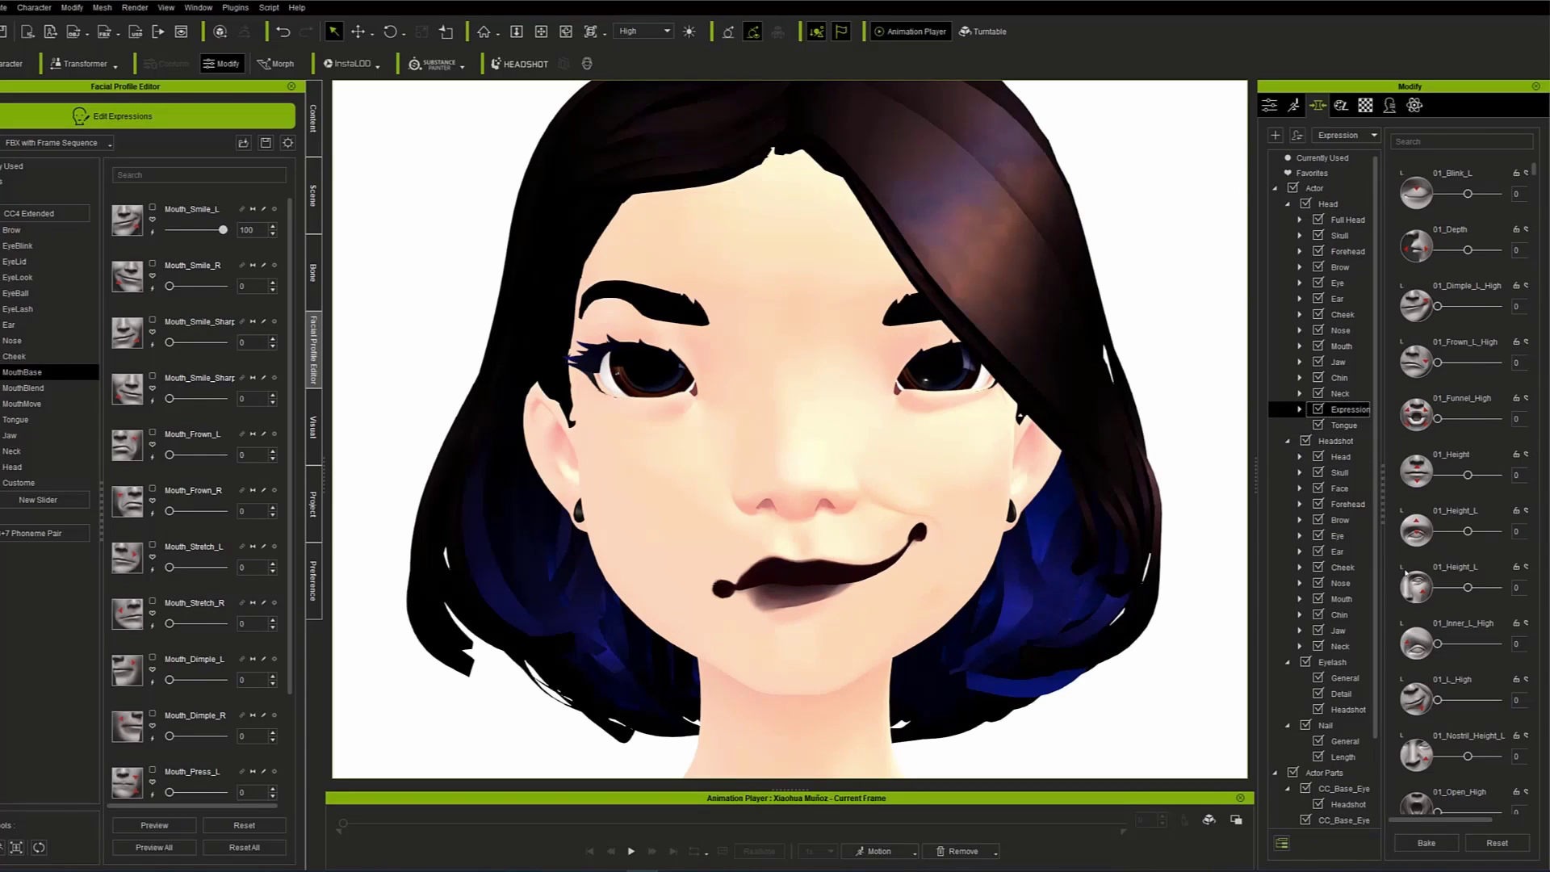
click(1300, 411)
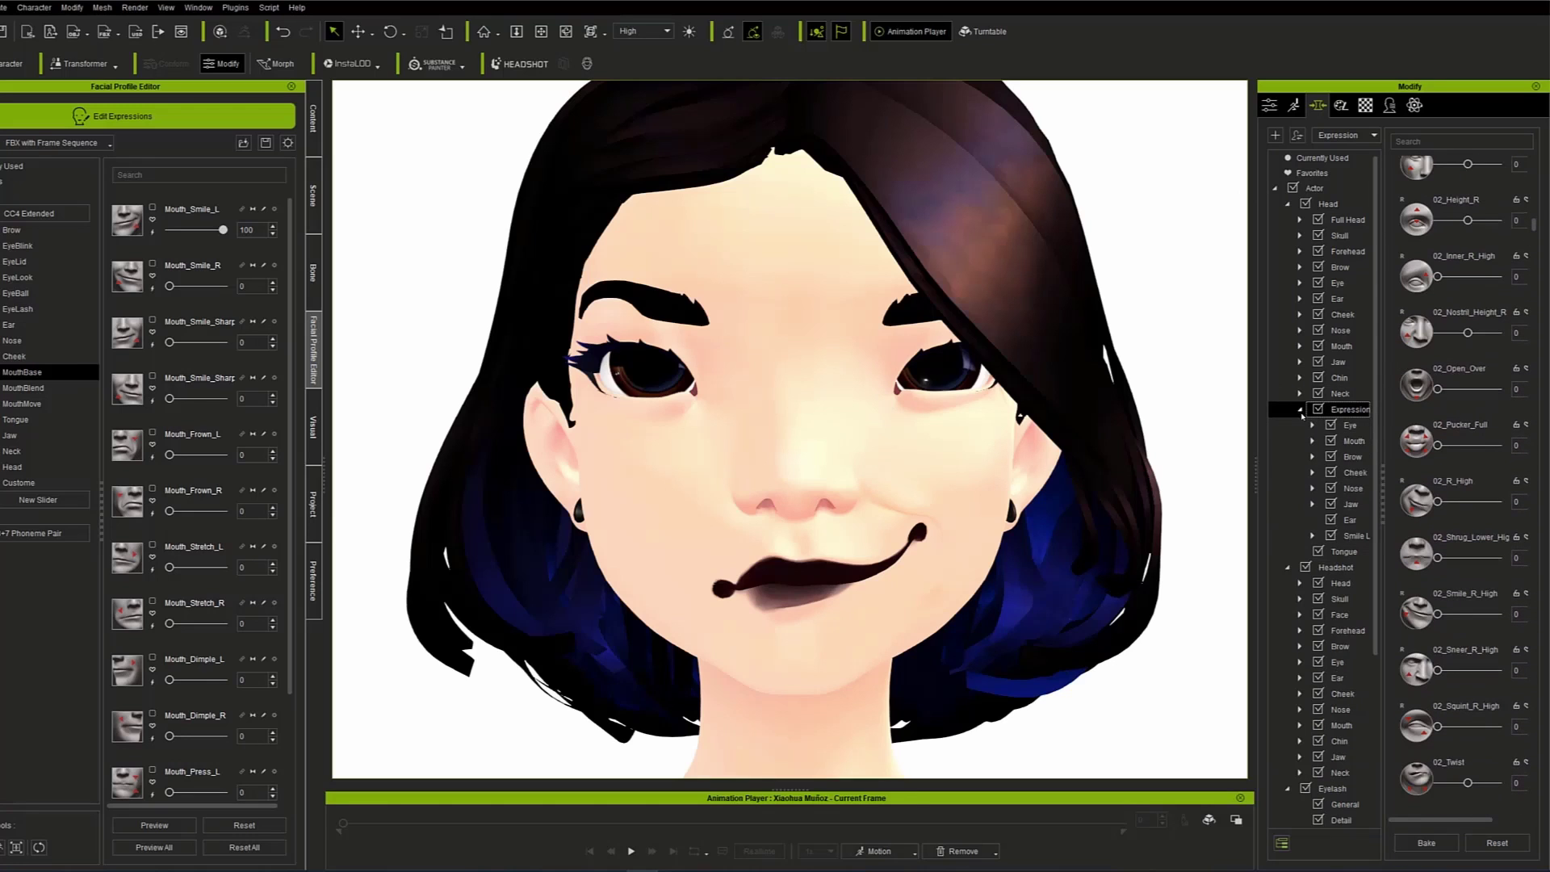
click(1353, 537)
scroll(1440, 267, down, 2)
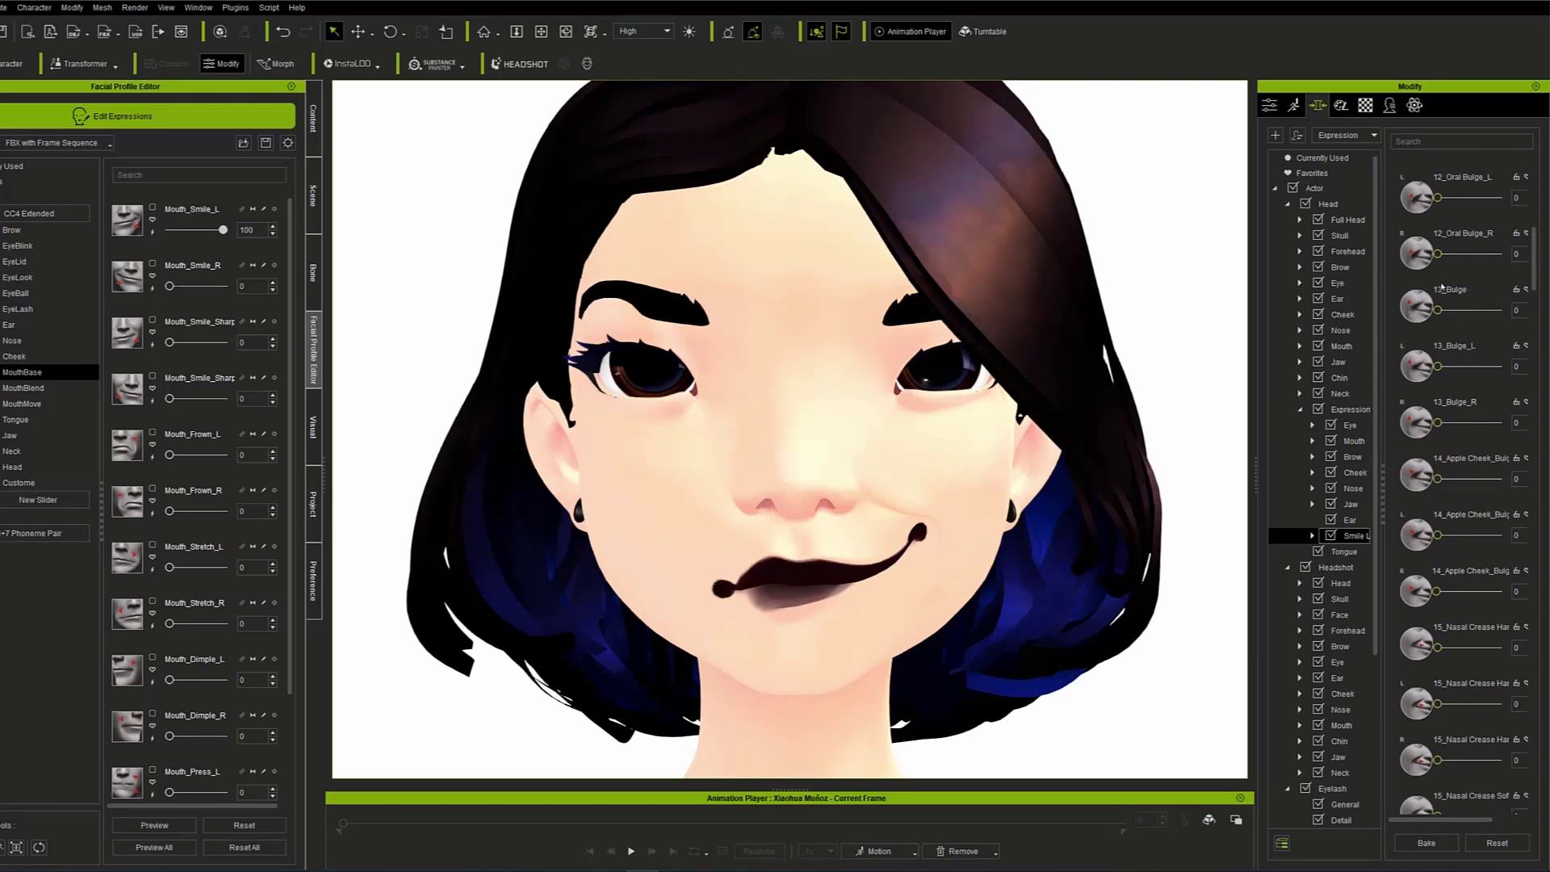
drag(1262, 406, 1228, 406)
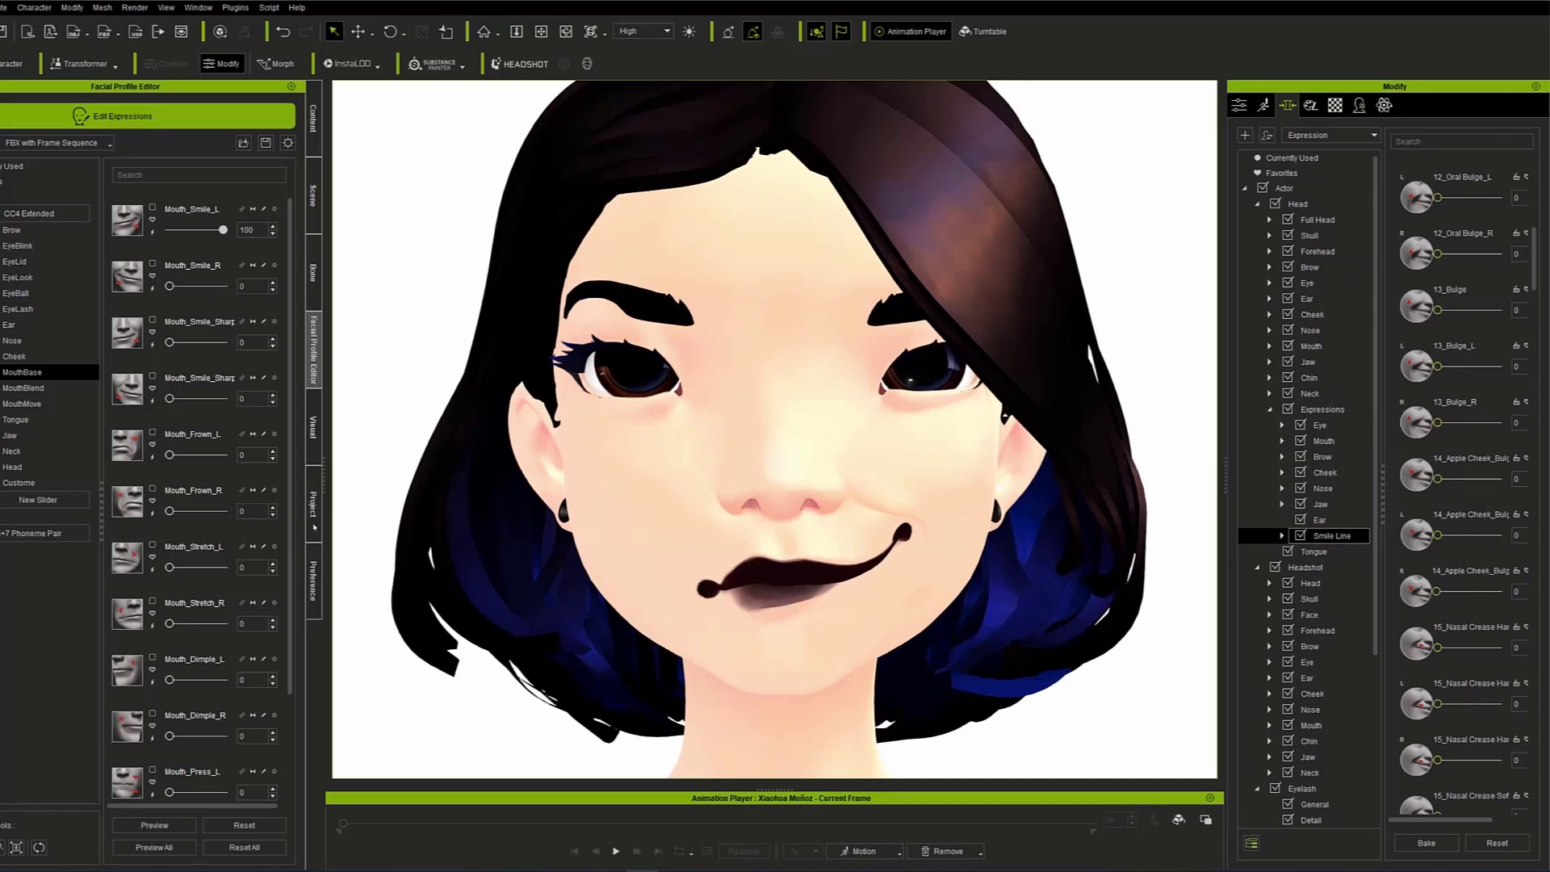
Set the Smile Line morph 13_Bulge_L to 100 and inspect the smiling cheek up close
click(313, 121)
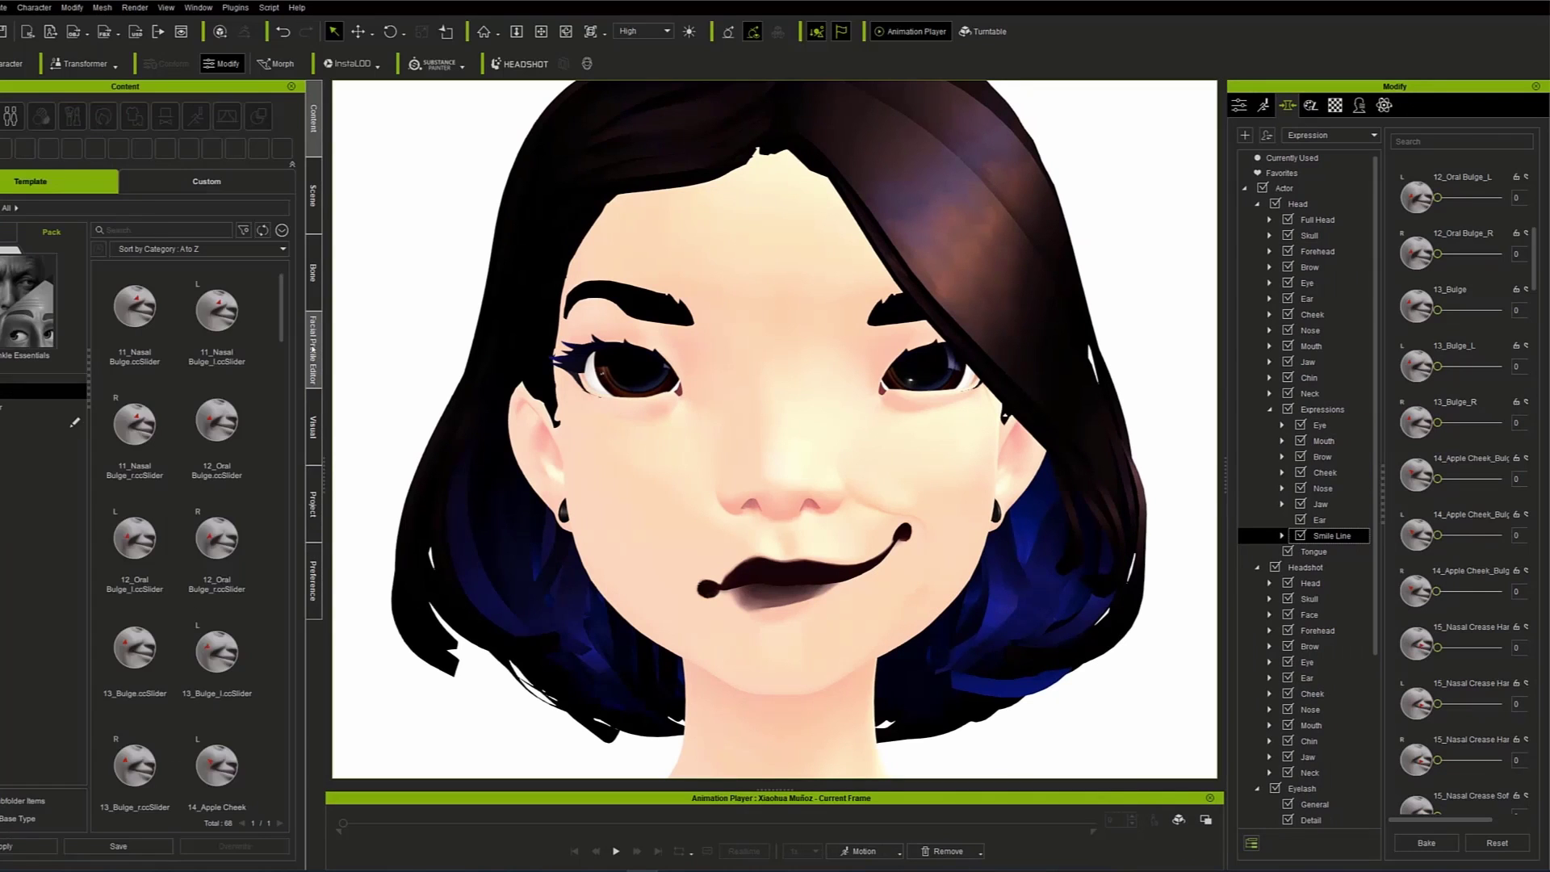
click(312, 349)
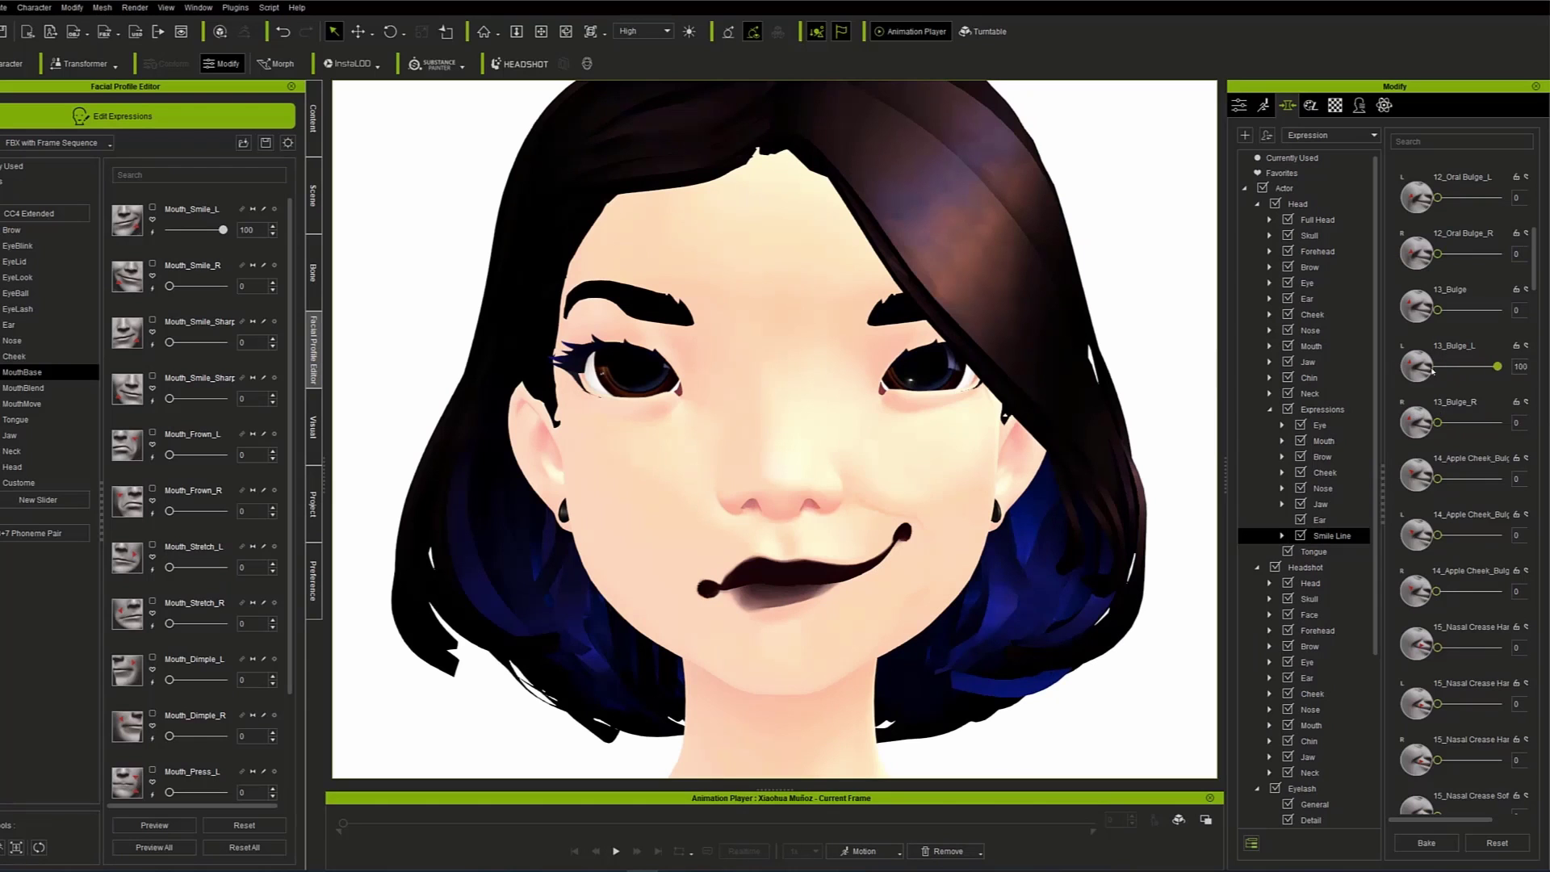
scroll(969, 449, up, 3)
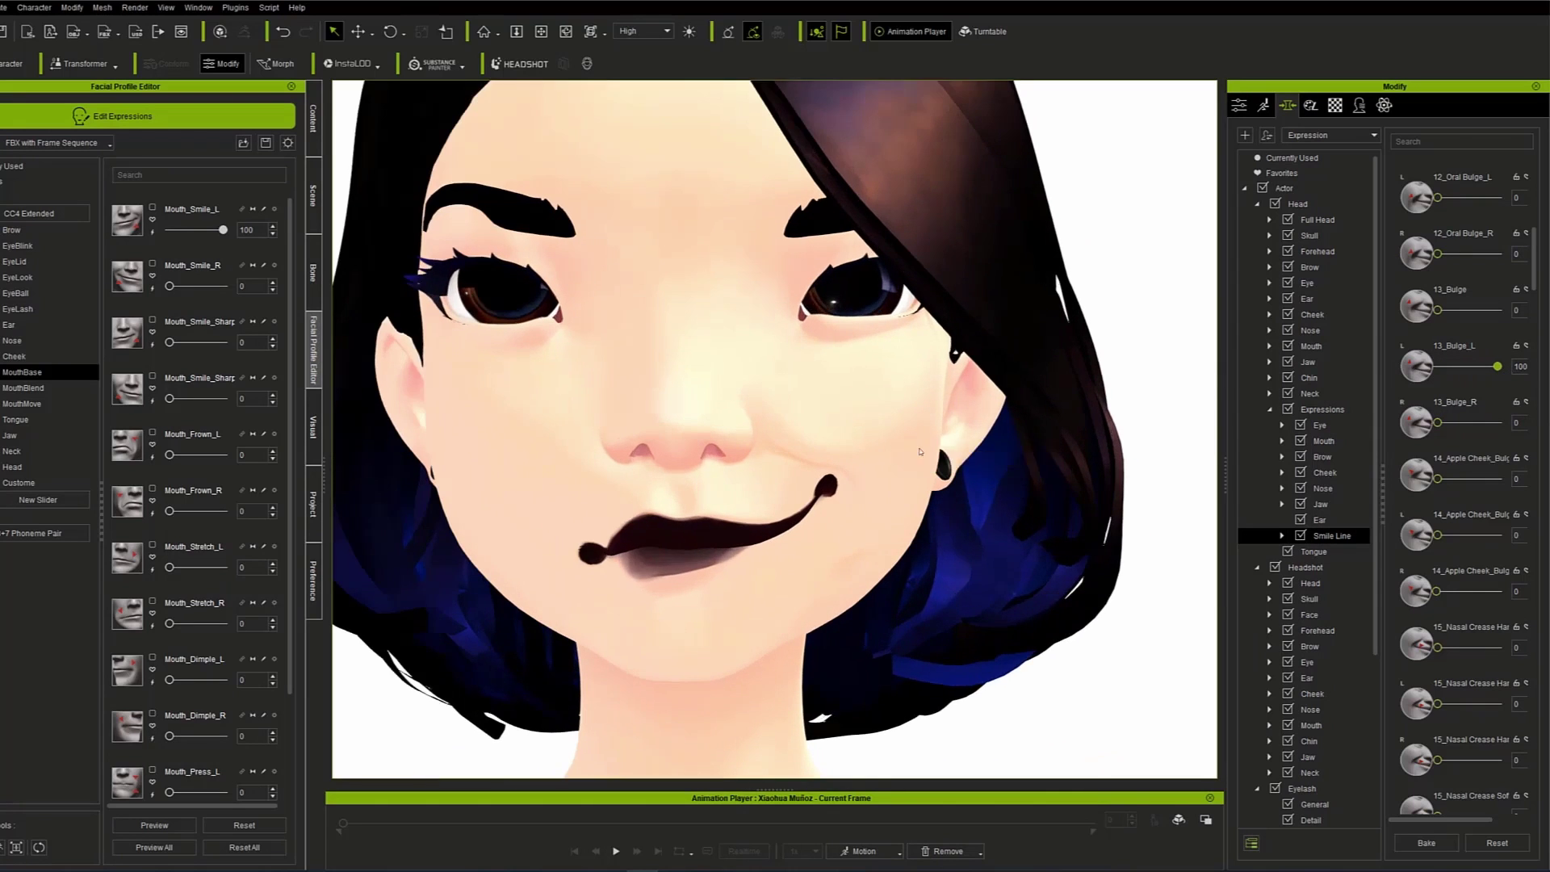
right_drag(969, 449, 914, 457)
click(1301, 409)
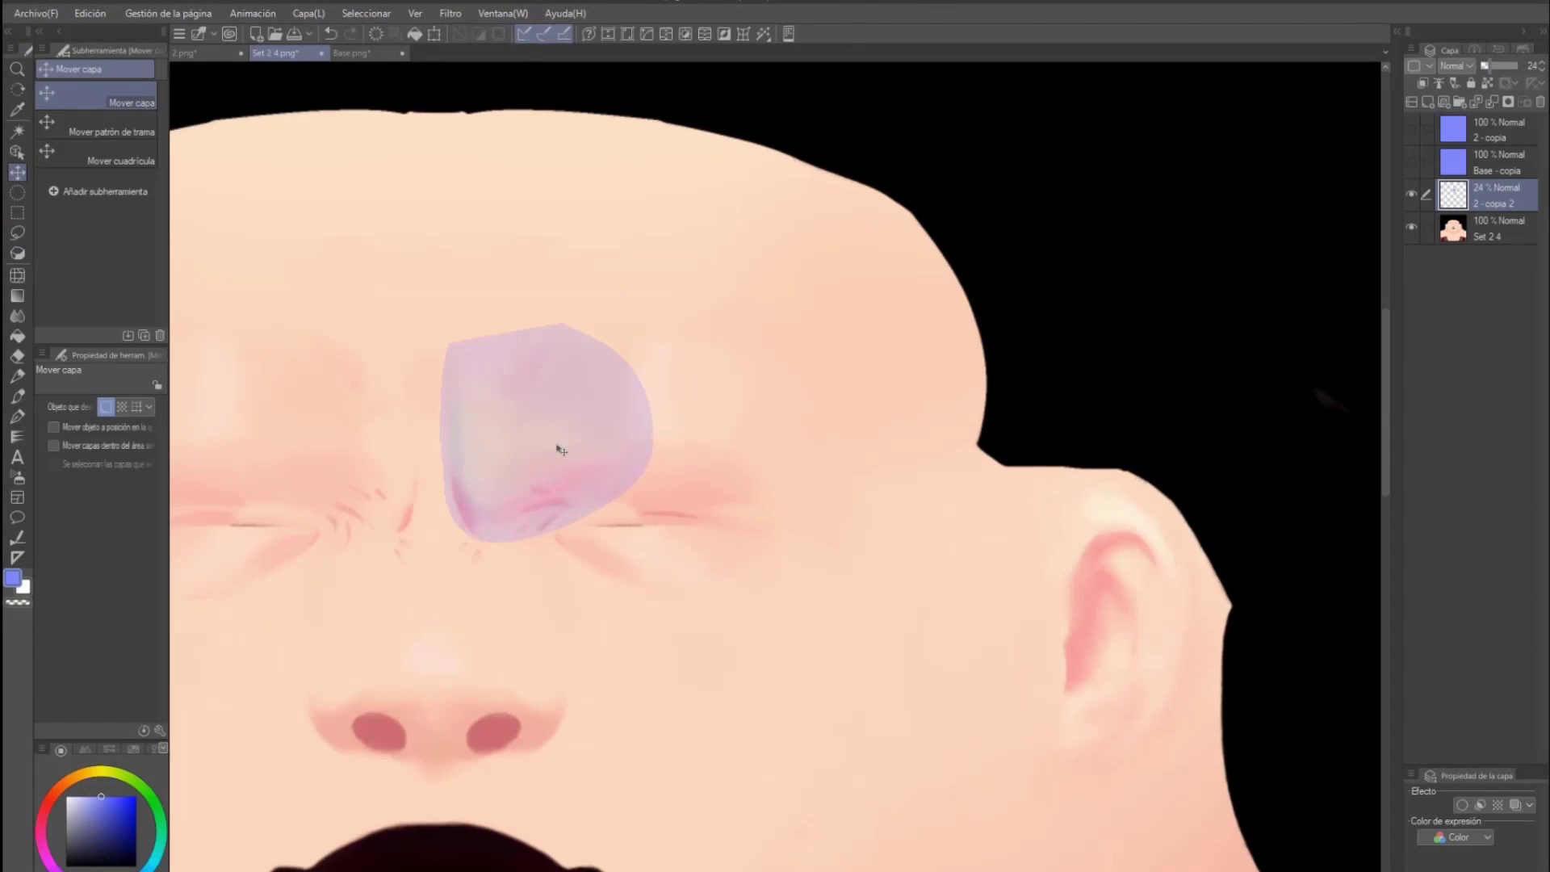
In Clip Studio Paint, scale down and position the normal-map wrinkle patches on both sides of the upper nose in Set 2 4.png
key(ctrl+t)
drag(652, 324, 554, 440)
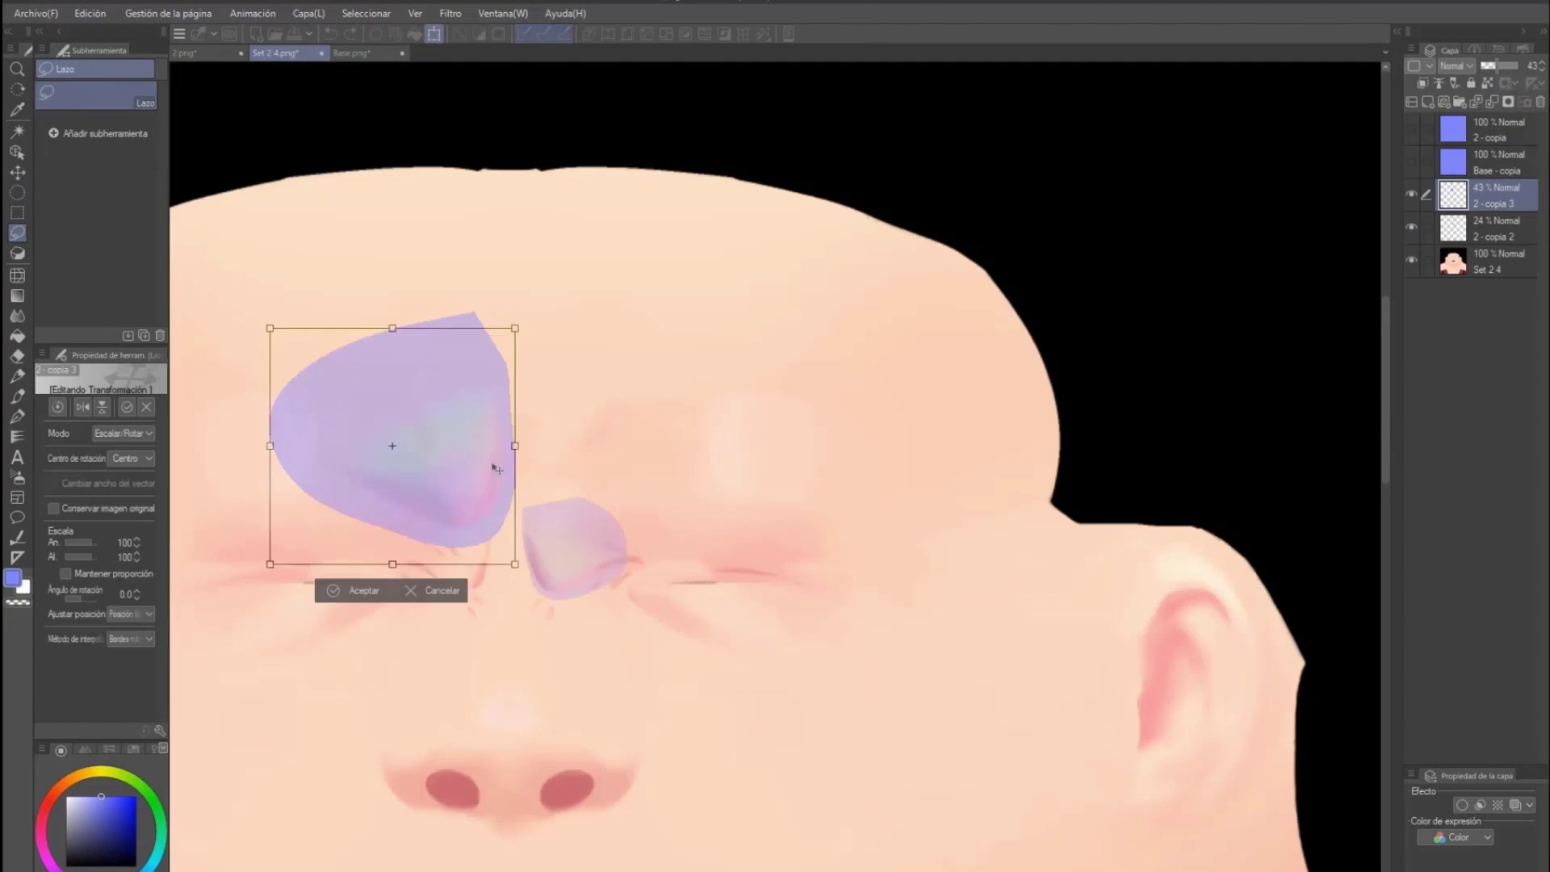
drag(495, 460, 484, 467)
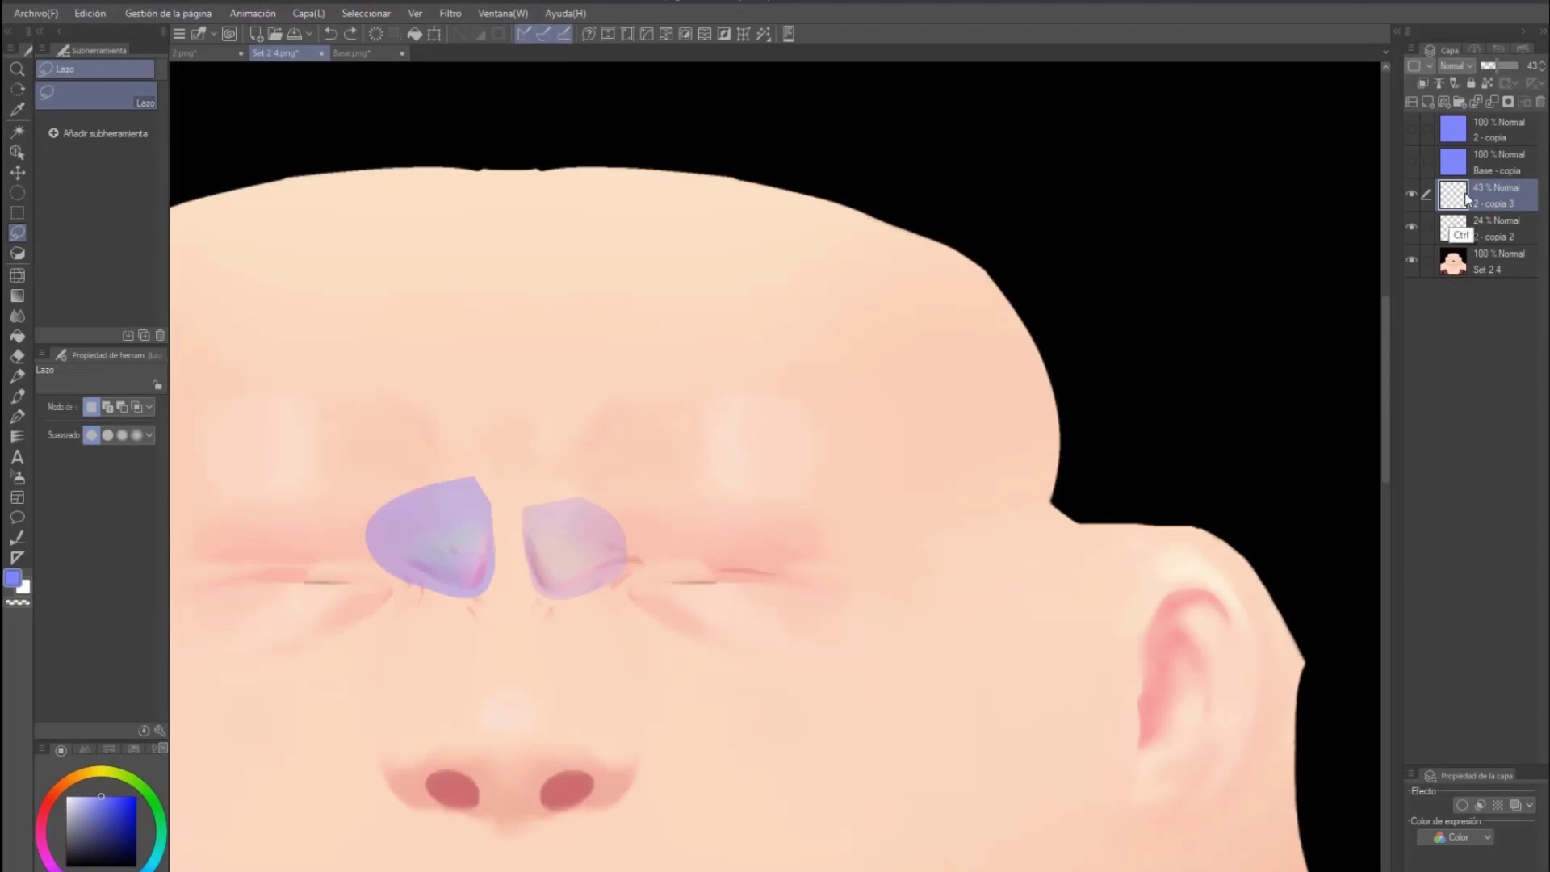
Add further wrinkle patches from the normal map around the nose bridge, adjusting their opacity, size and position to match the diffuse wrinkles
key(ctrl+v)
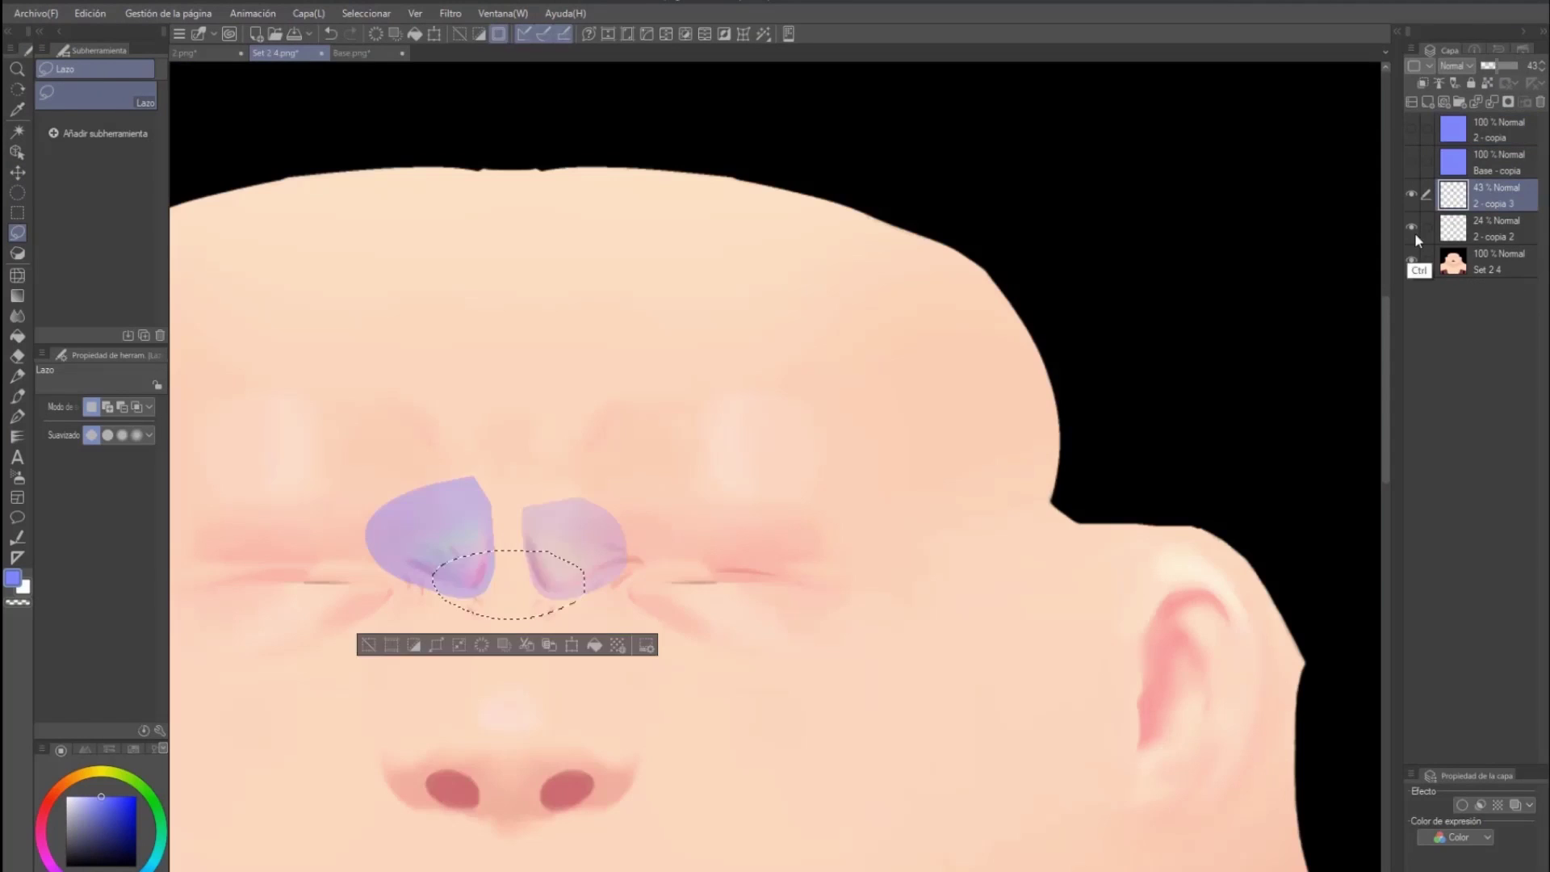
key(k)
drag(1513, 66, 1484, 66)
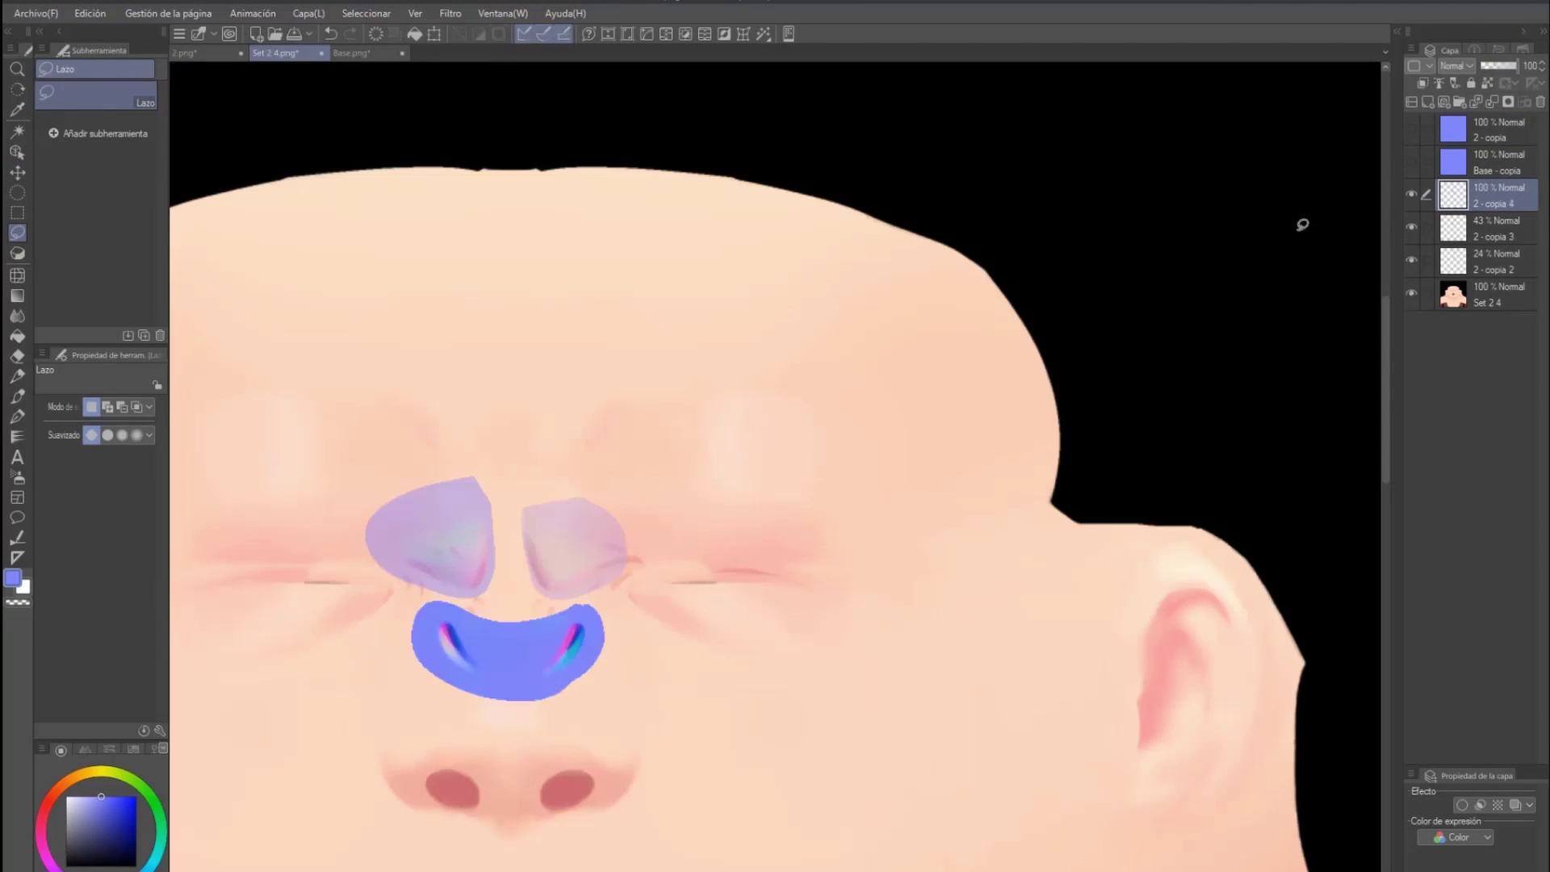
key(ctrl+t)
key(Return)
key(ctrl+v)
drag(420, 541, 408, 618)
key(k)
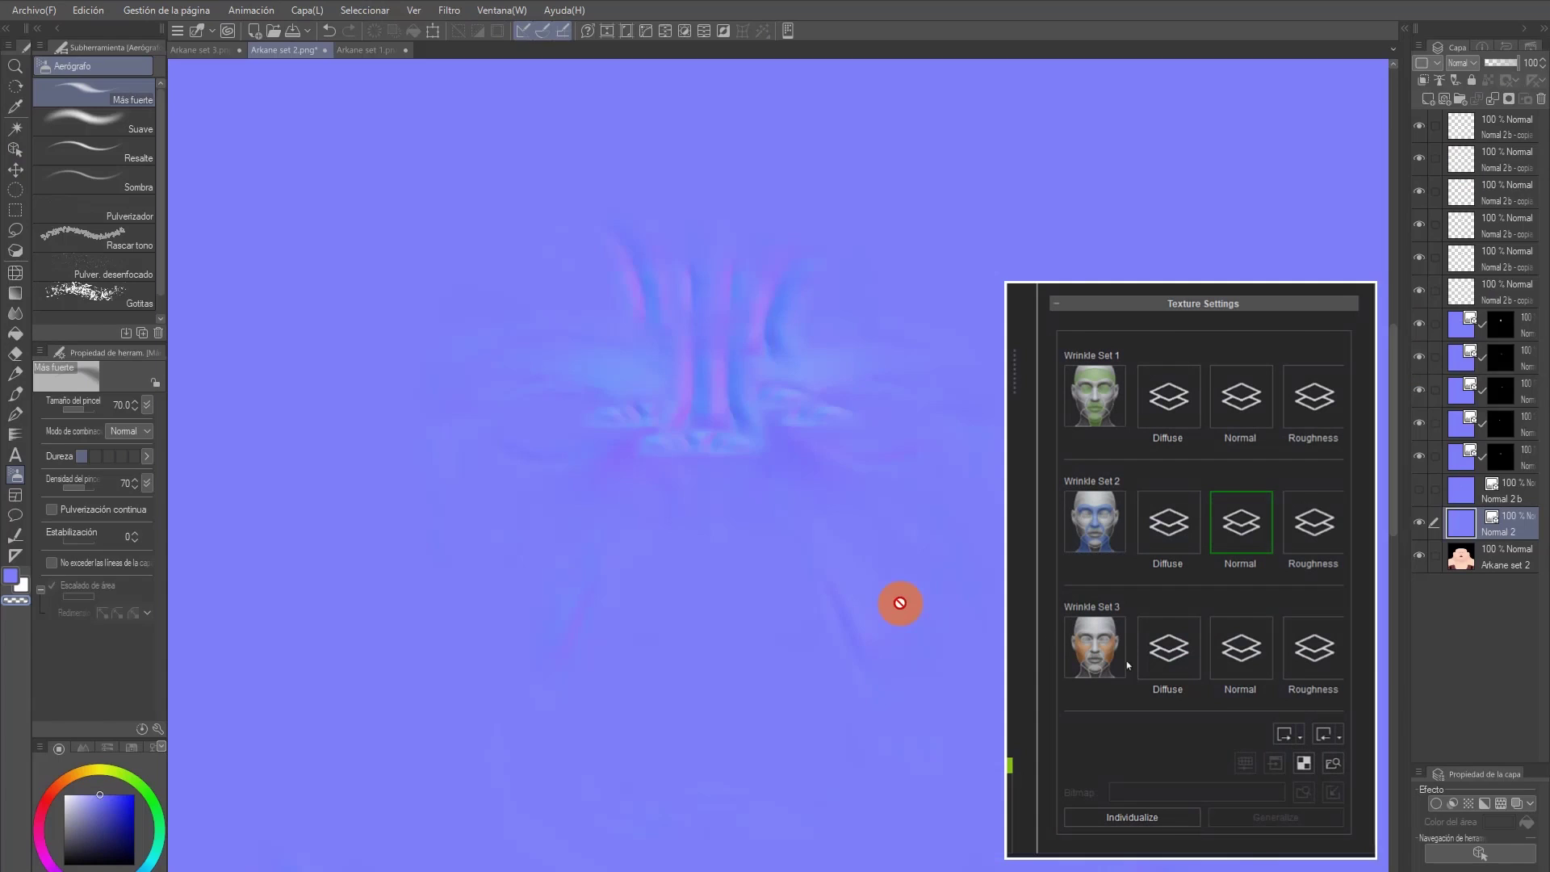
Individualize Wrinkle Set 2's Normal texture and blend the frown wrinkles of the normal map with the airbrush at size 150
click(1417, 522)
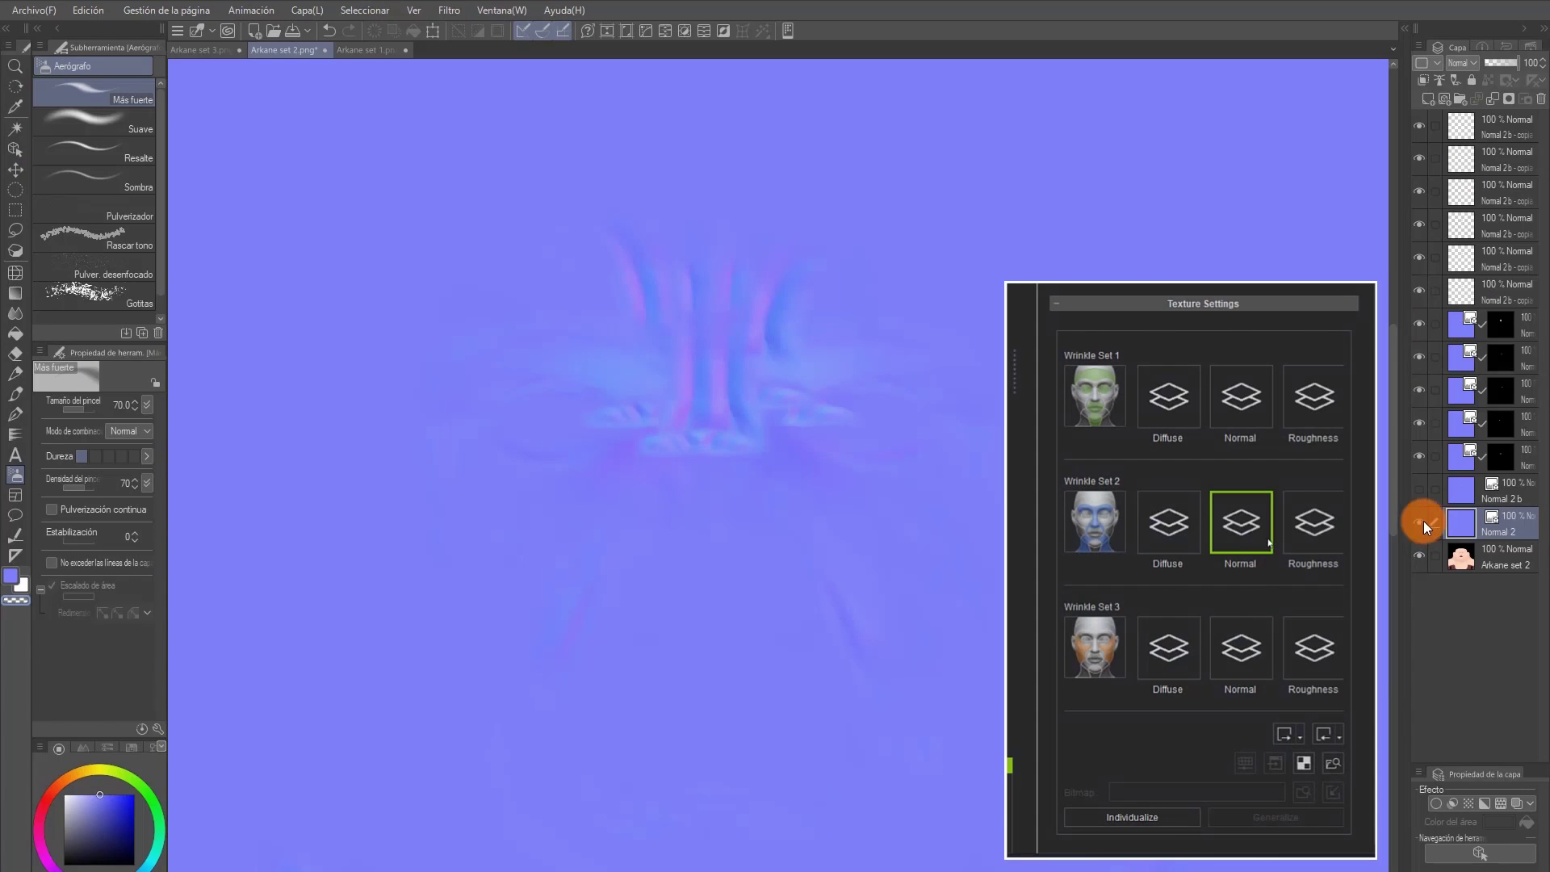
click(1417, 521)
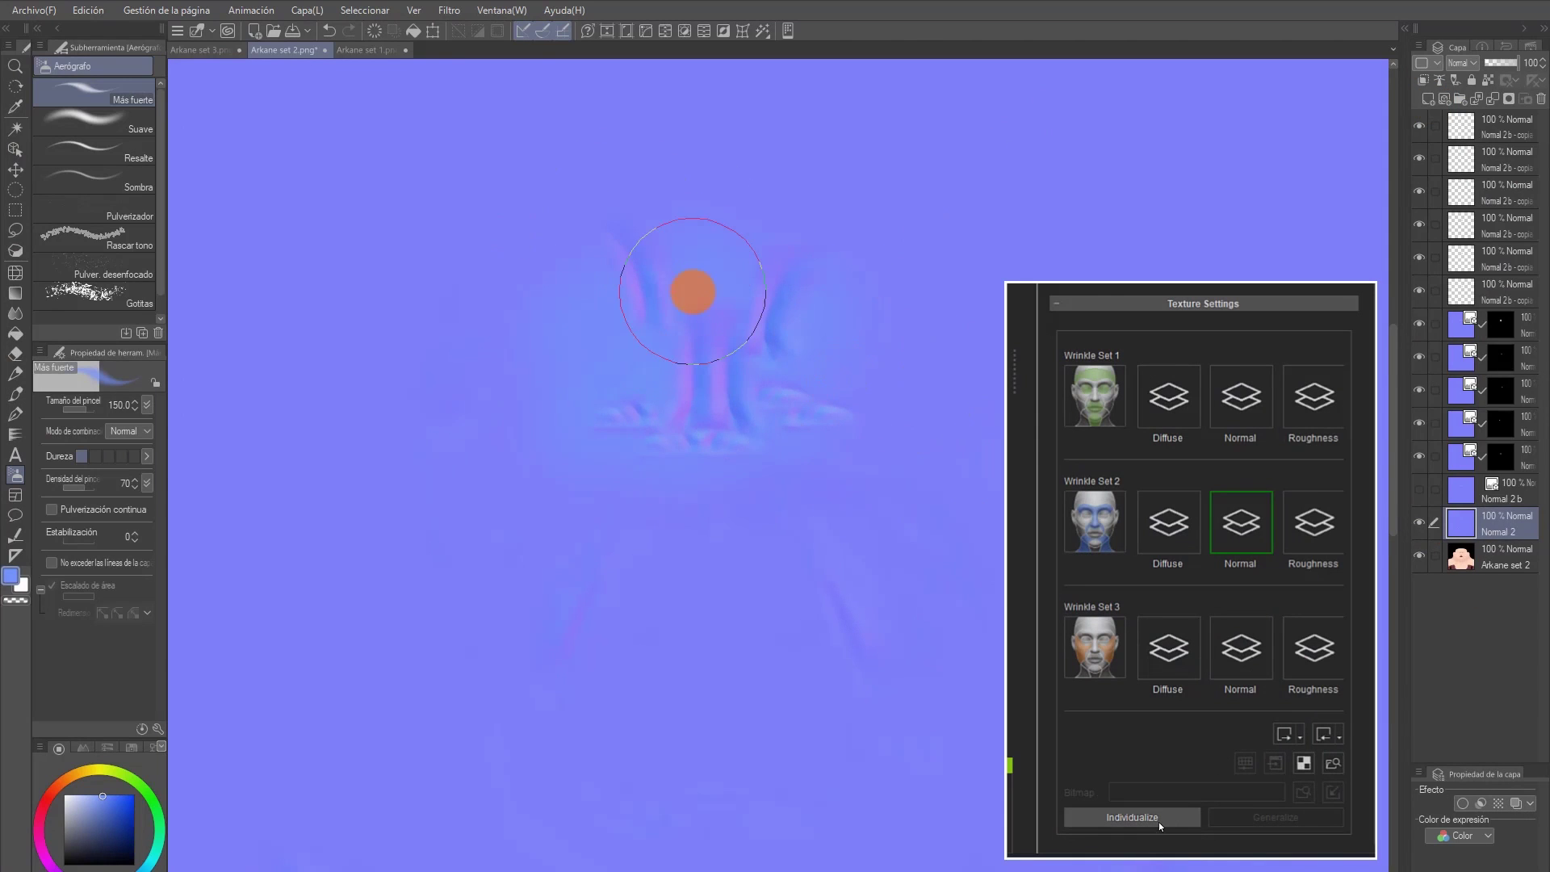
click(1168, 817)
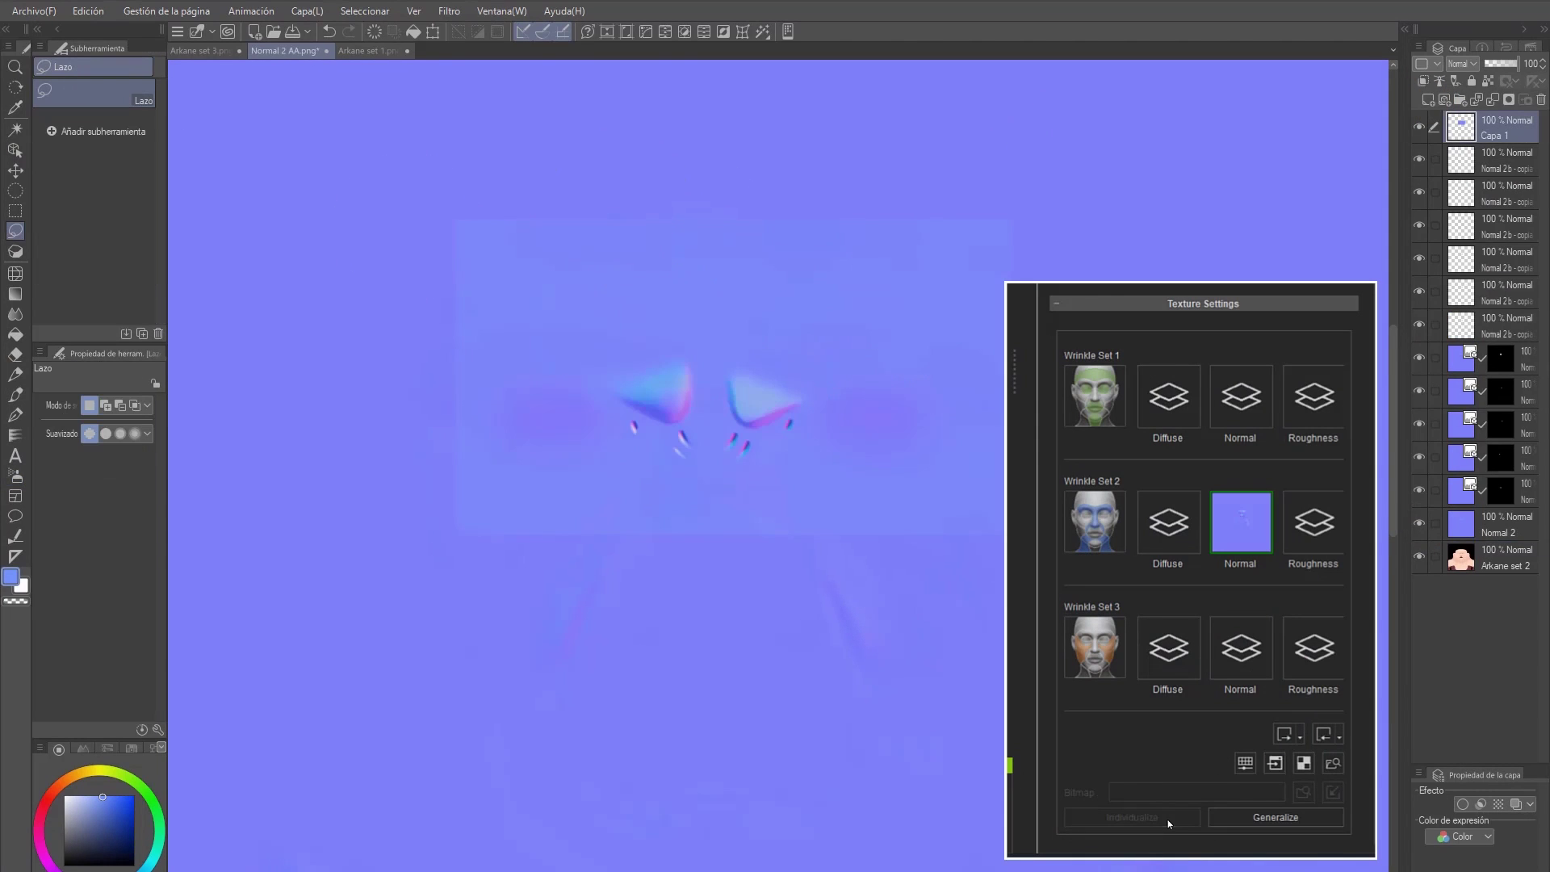
click(16, 476)
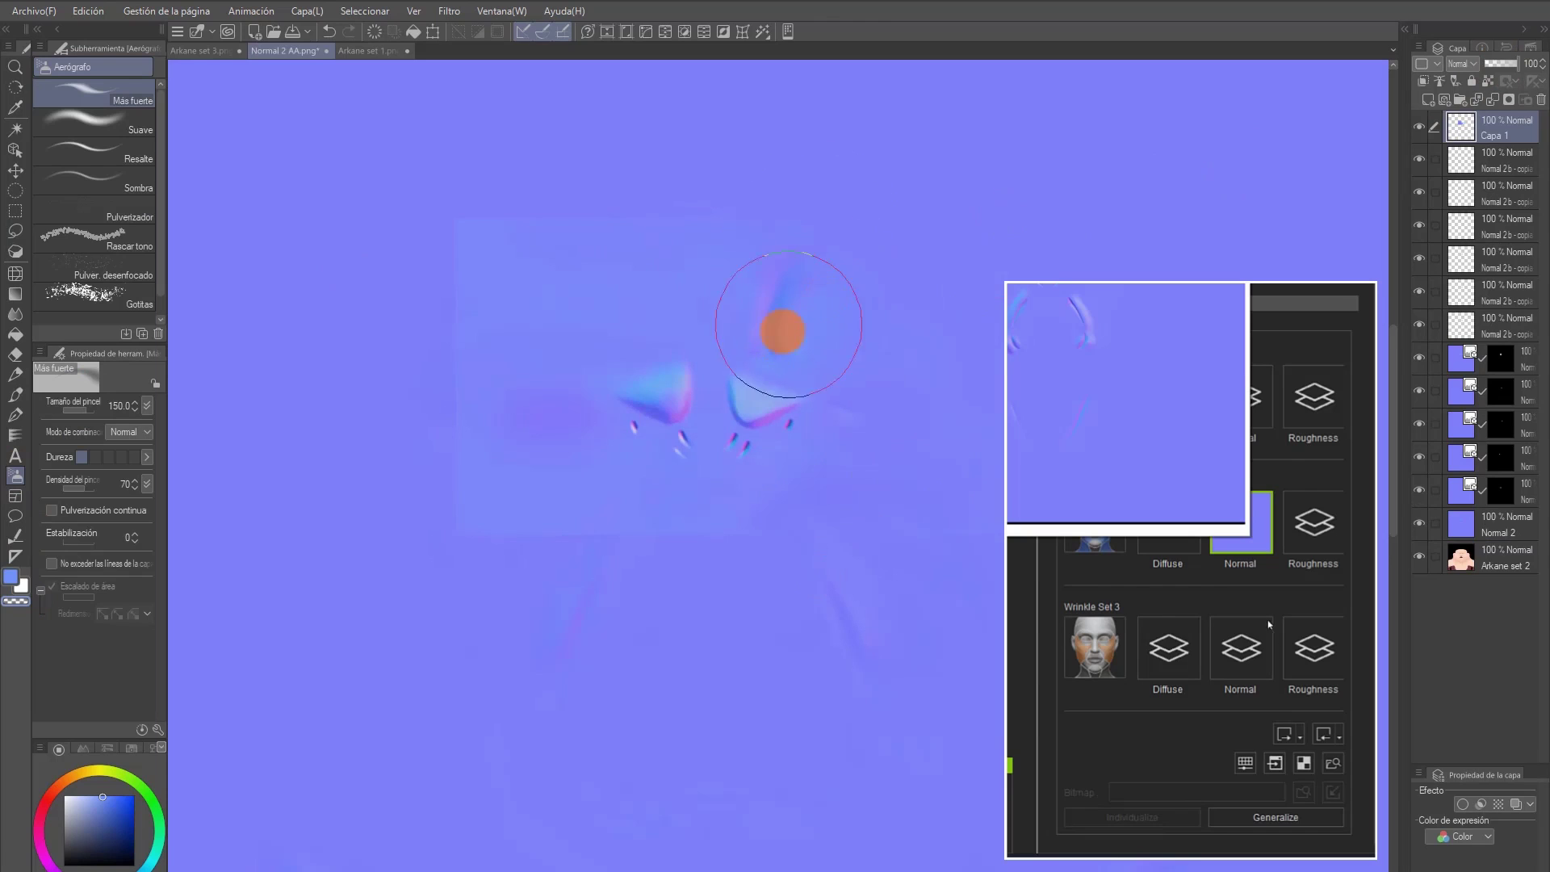
click(1300, 737)
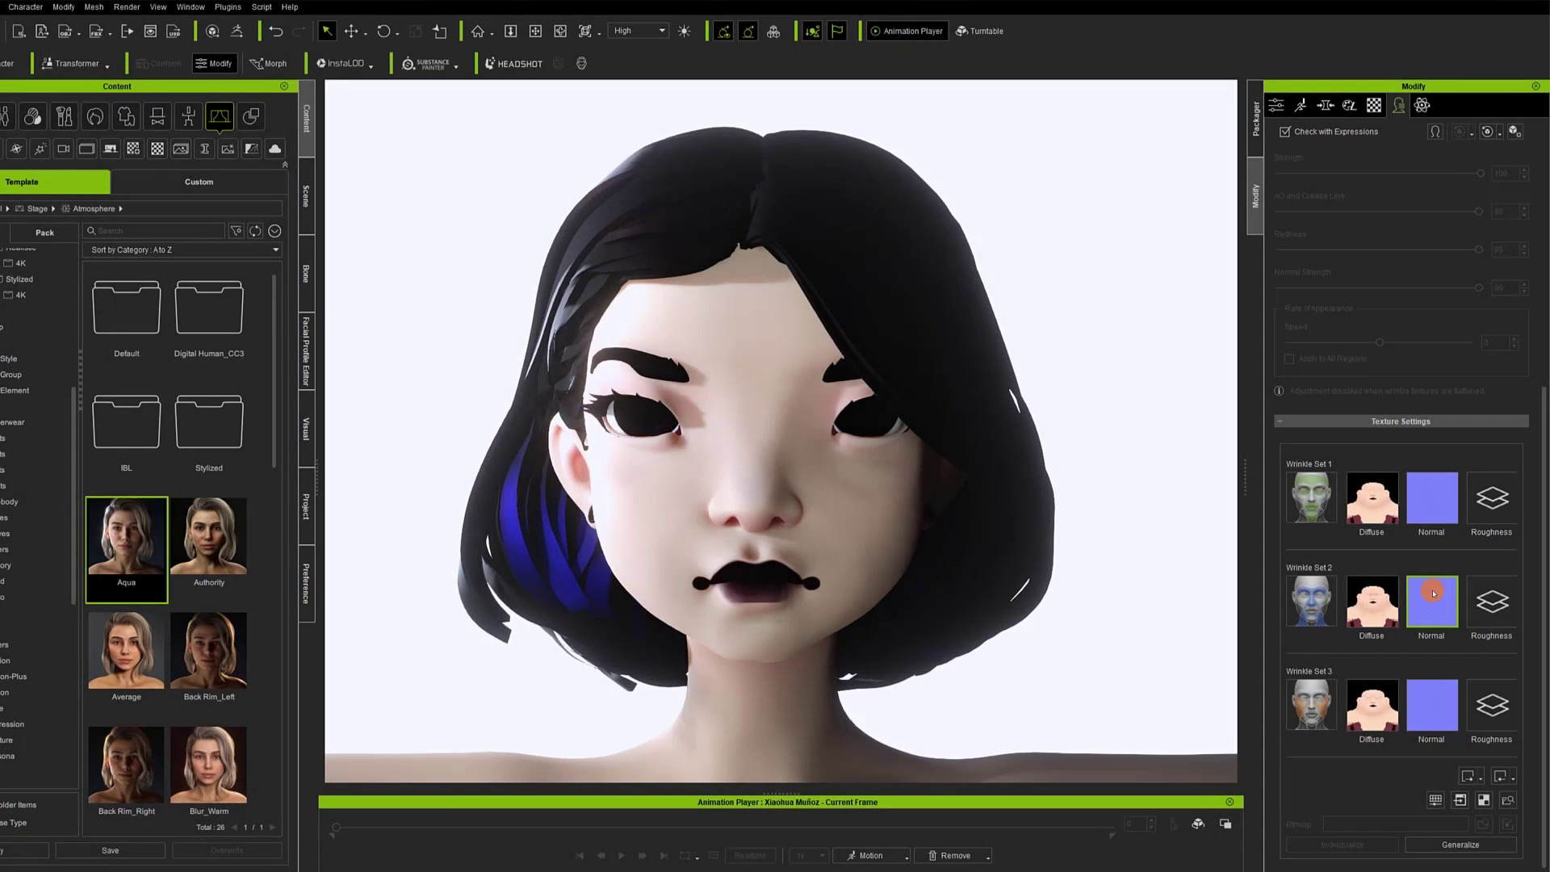
Select Wrinkle Set 2's Normal texture, pose the brows and cheeks into an angry frown with Edit Facial, and close the facial editing
click(1432, 602)
double_click(985, 268)
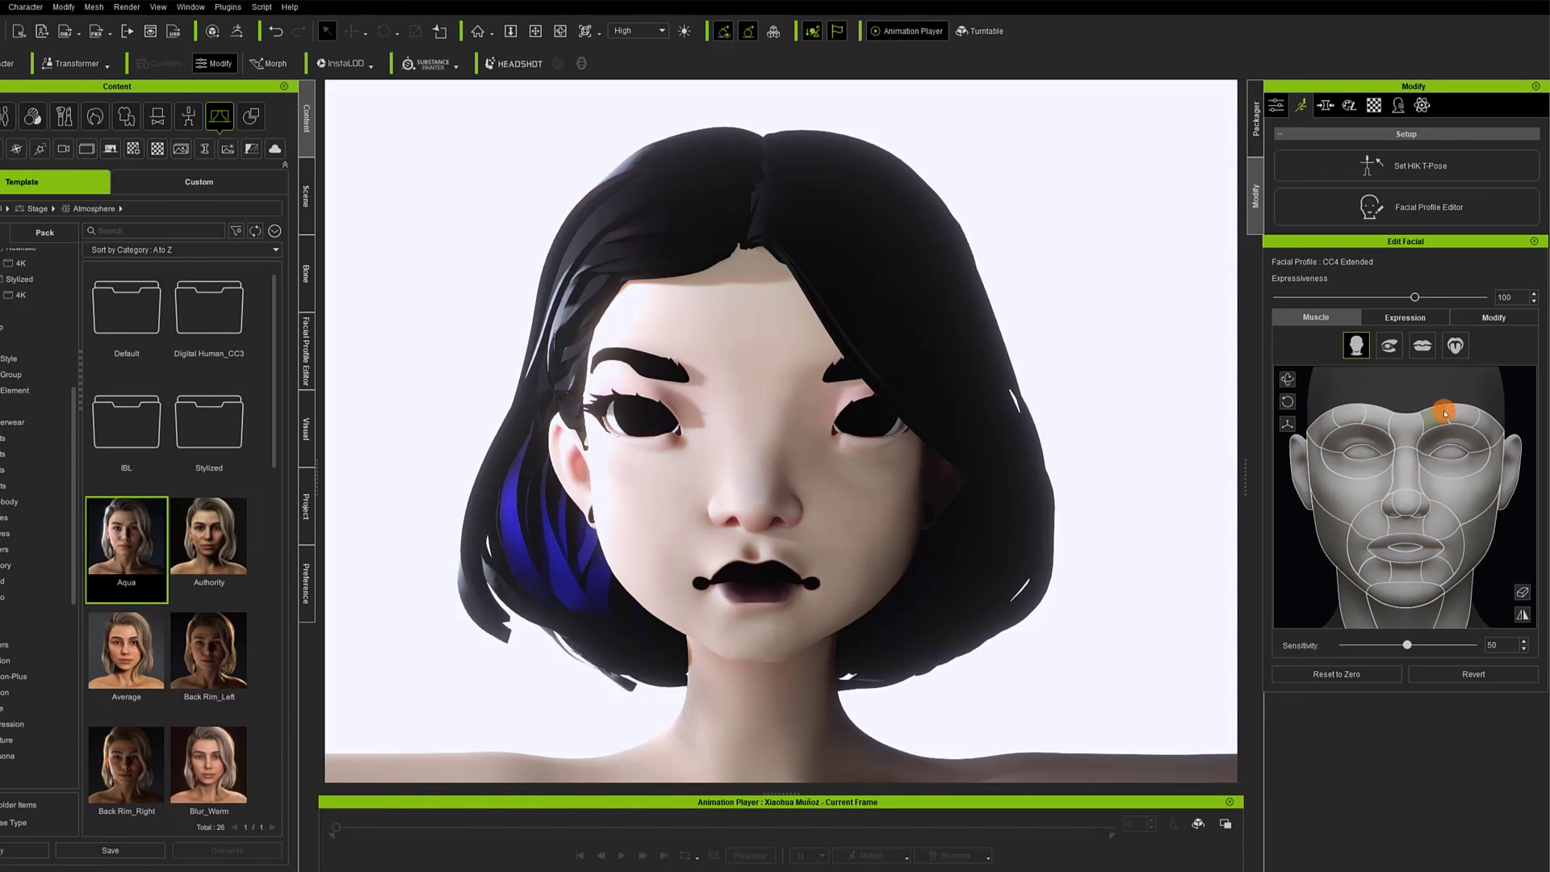
mouse_move(1373, 414)
mouse_down()
mouse_move(1283, 537)
mouse_move(1297, 637)
mouse_up()
scroll(1110, 558, up, 3)
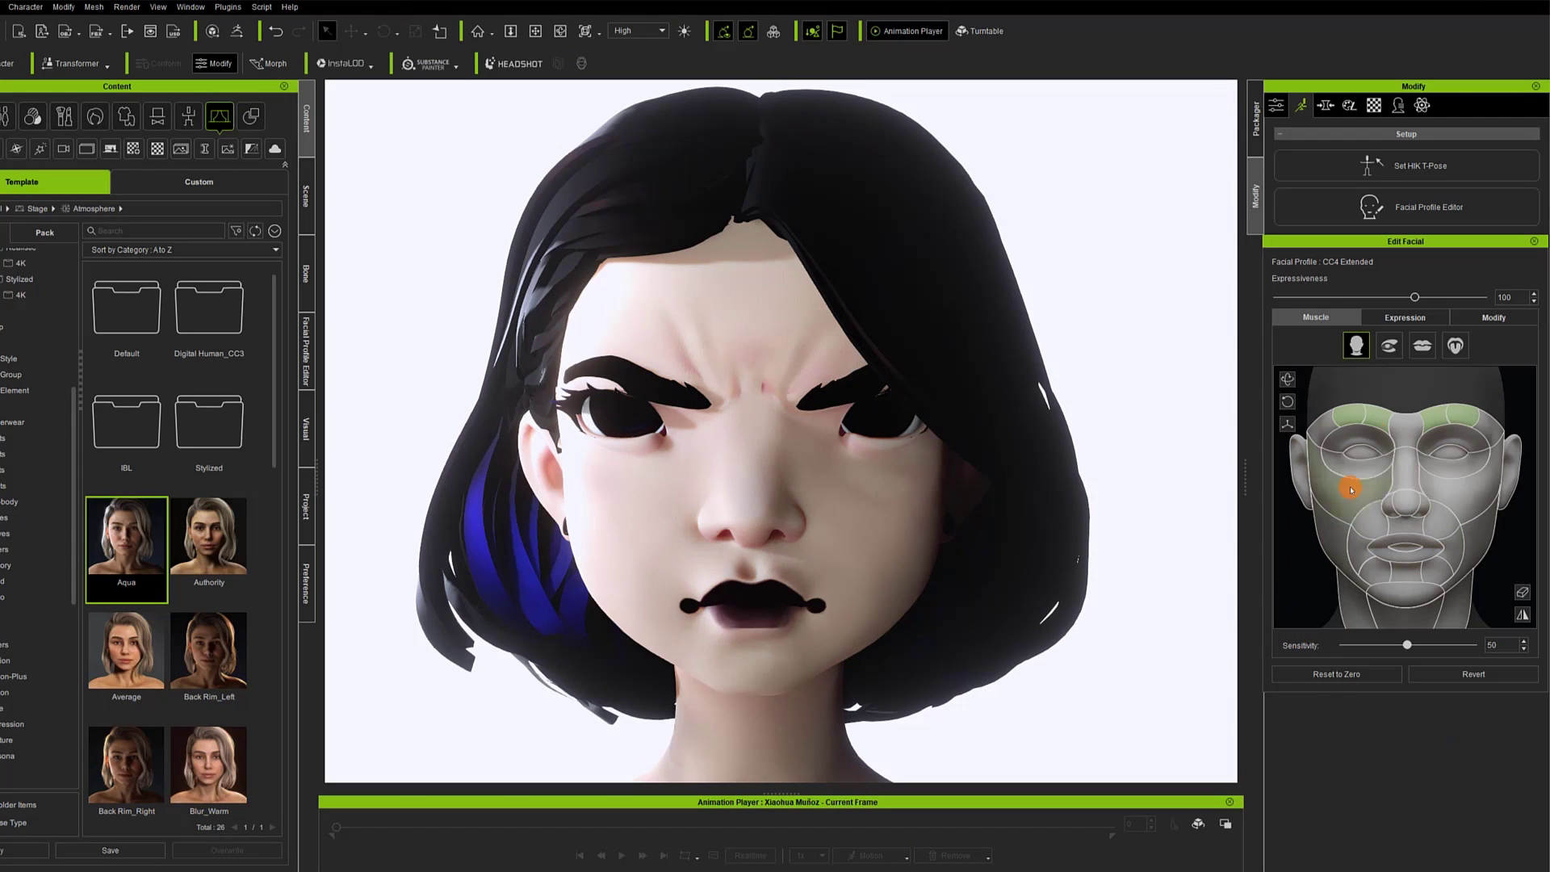
drag(1298, 523, 1287, 667)
right_drag(879, 472, 738, 422)
click(1534, 241)
Compare the frown with weak and full wrinkles by lowering the expression wrinkles' Overall Influence and raising it back to maximum
click(1374, 105)
click(1399, 105)
drag(1478, 193, 1309, 208)
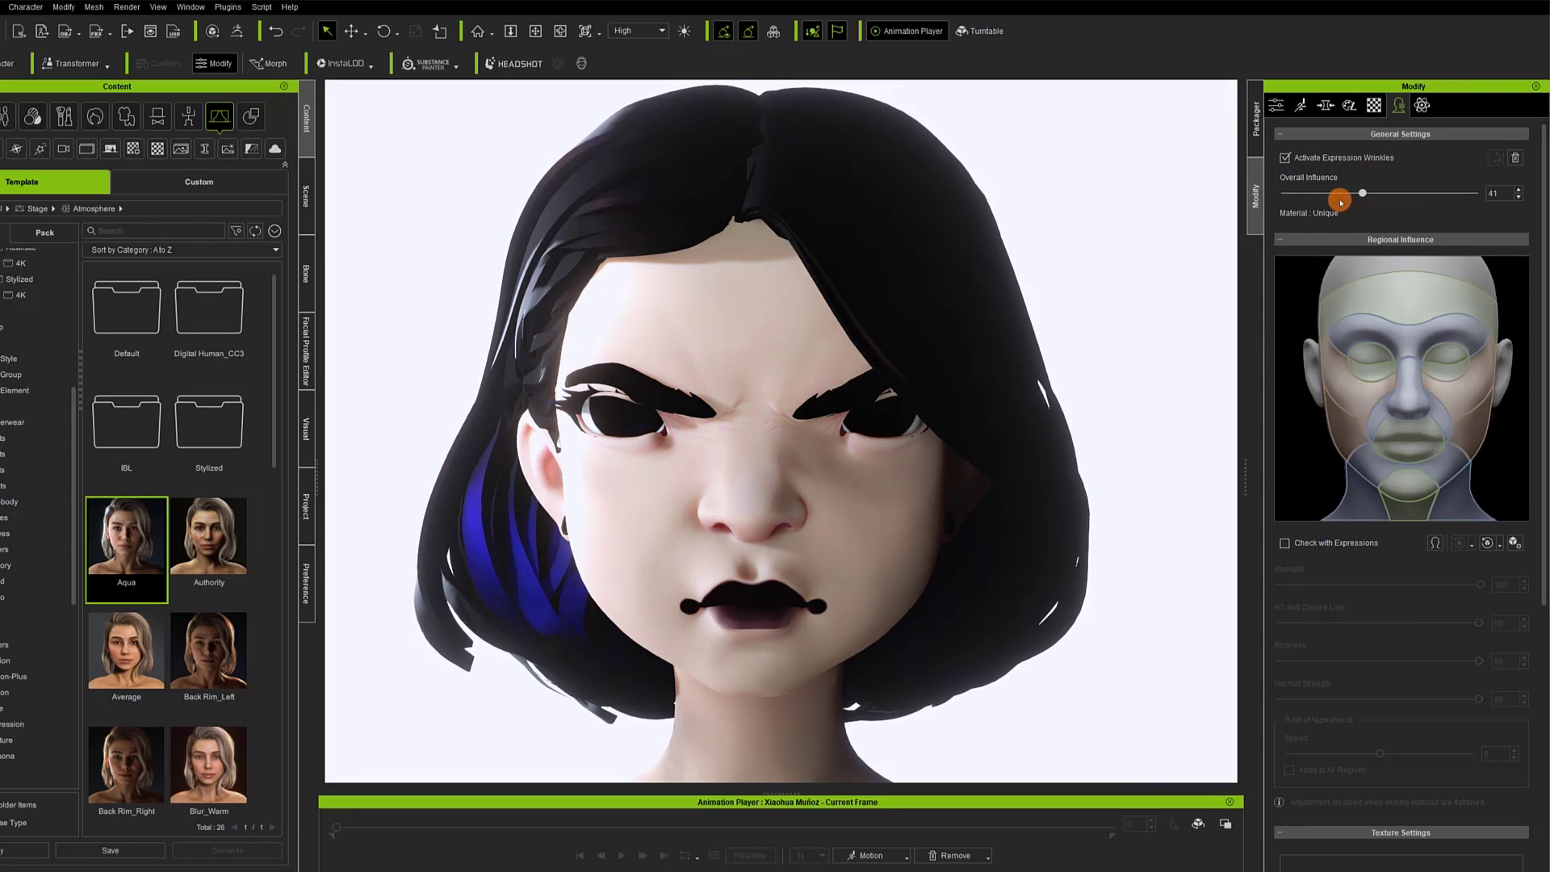
drag(1387, 204, 1502, 194)
scroll(1373, 243, down, 4)
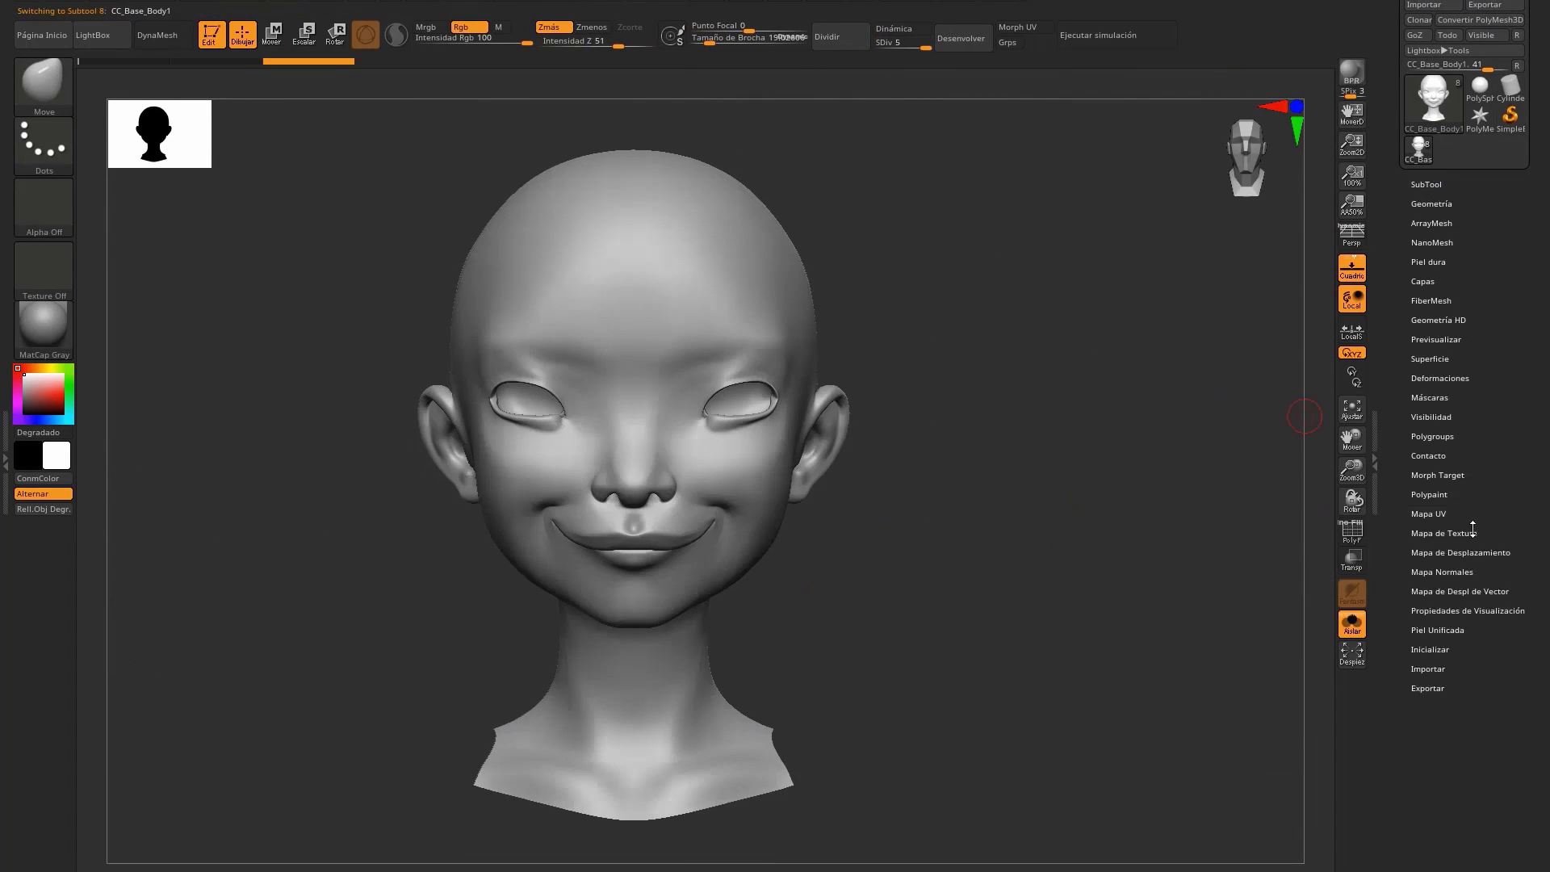
In ZBrush, lower the smiling head to subdivision level 1, create its tangent normal map and clone it to the texture palette
click(1442, 572)
click(1440, 680)
key(shift+d)
key(shift+d)
key(shift+d)
key(shift+d)
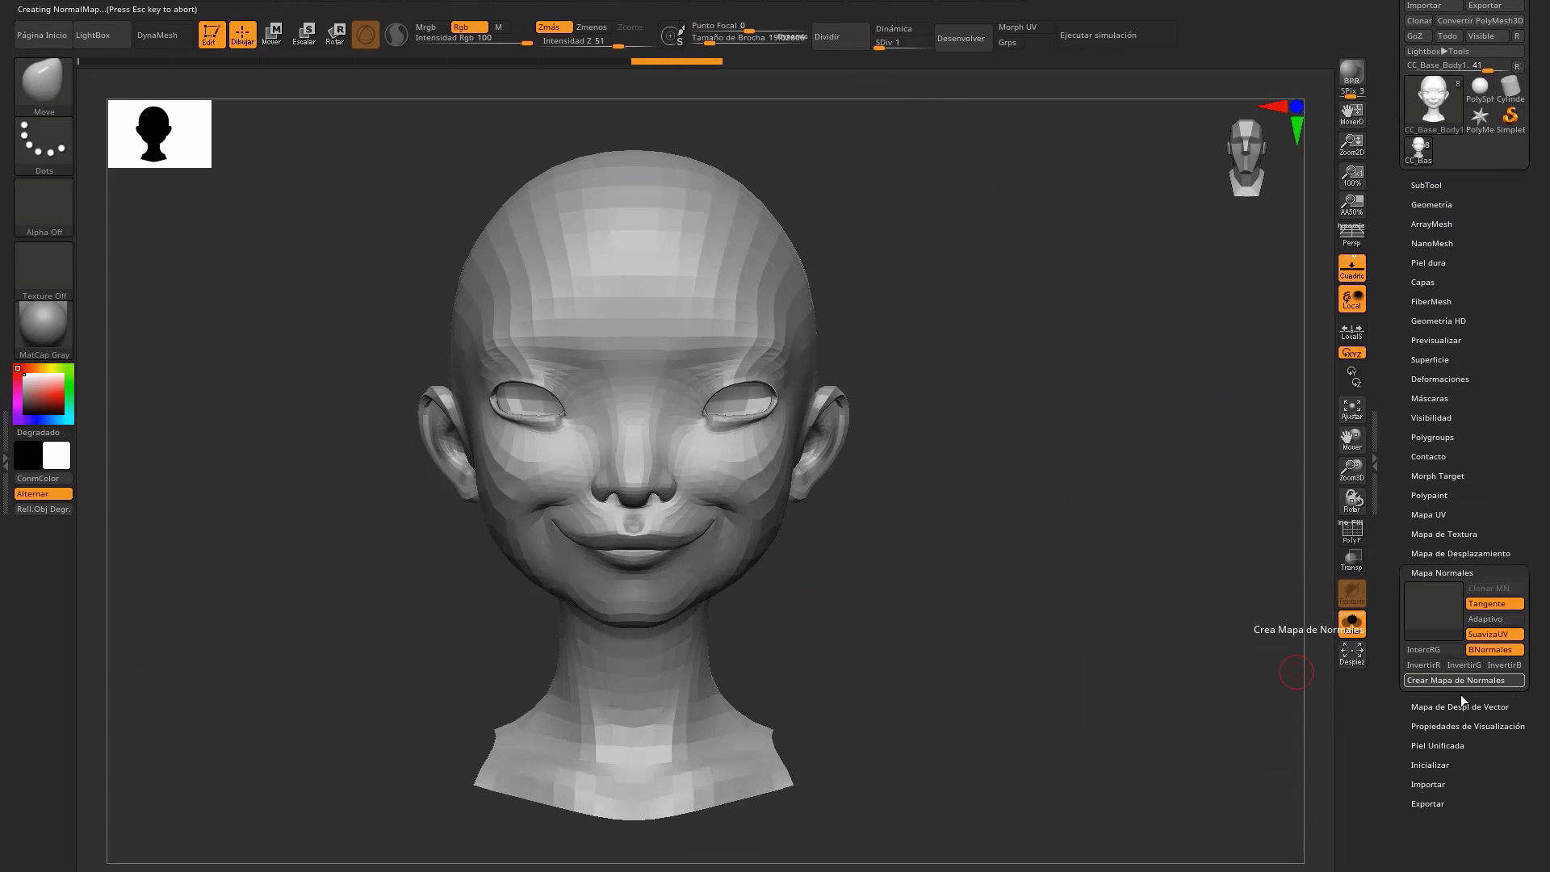
mouse_move(1441, 612)
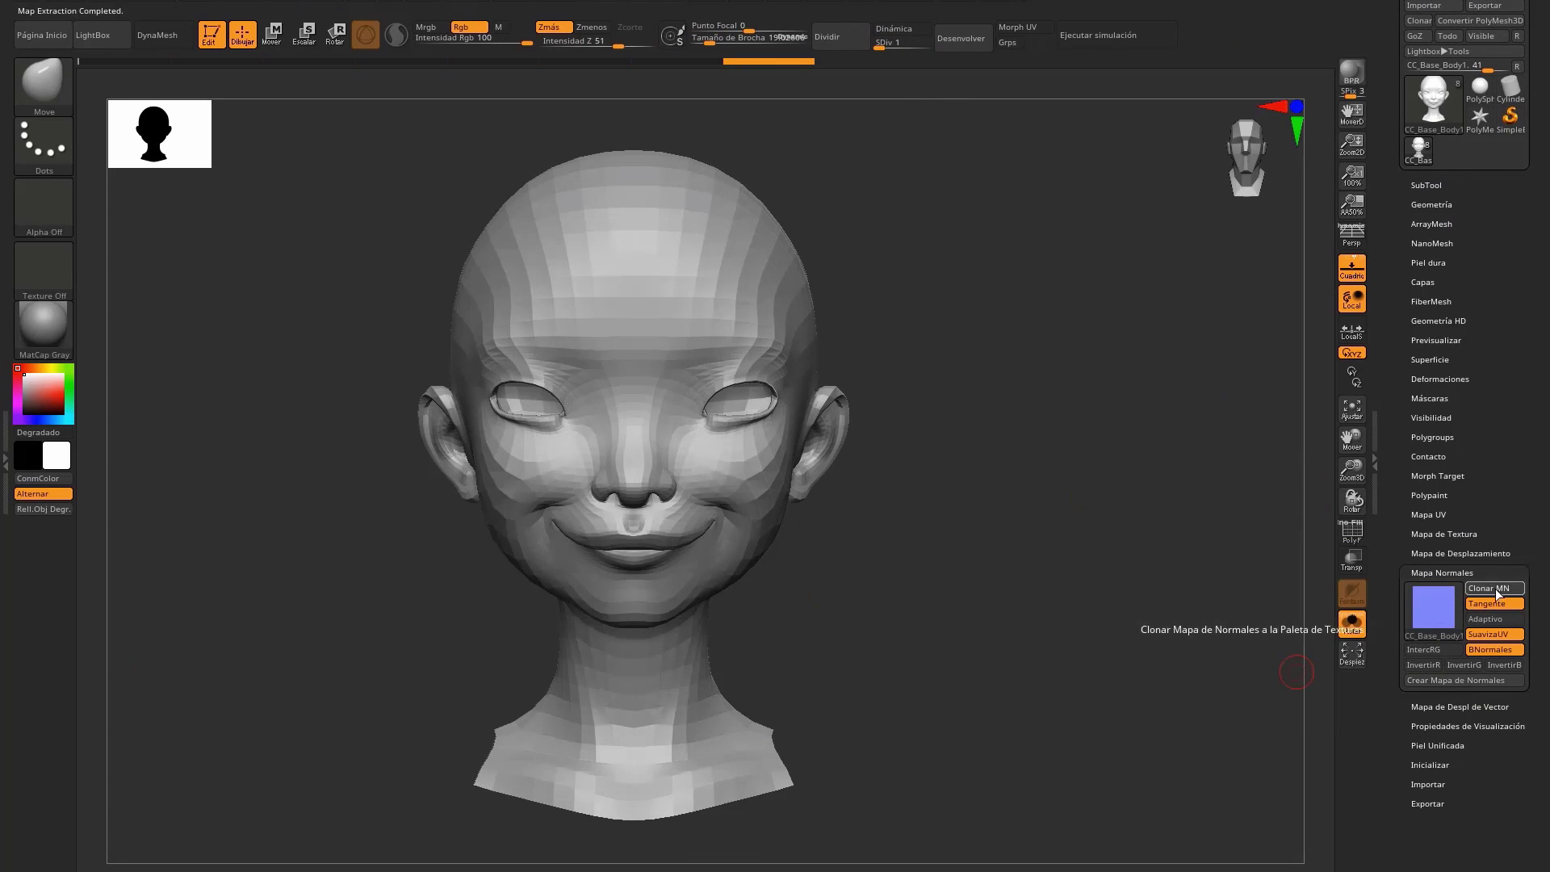
click(46, 274)
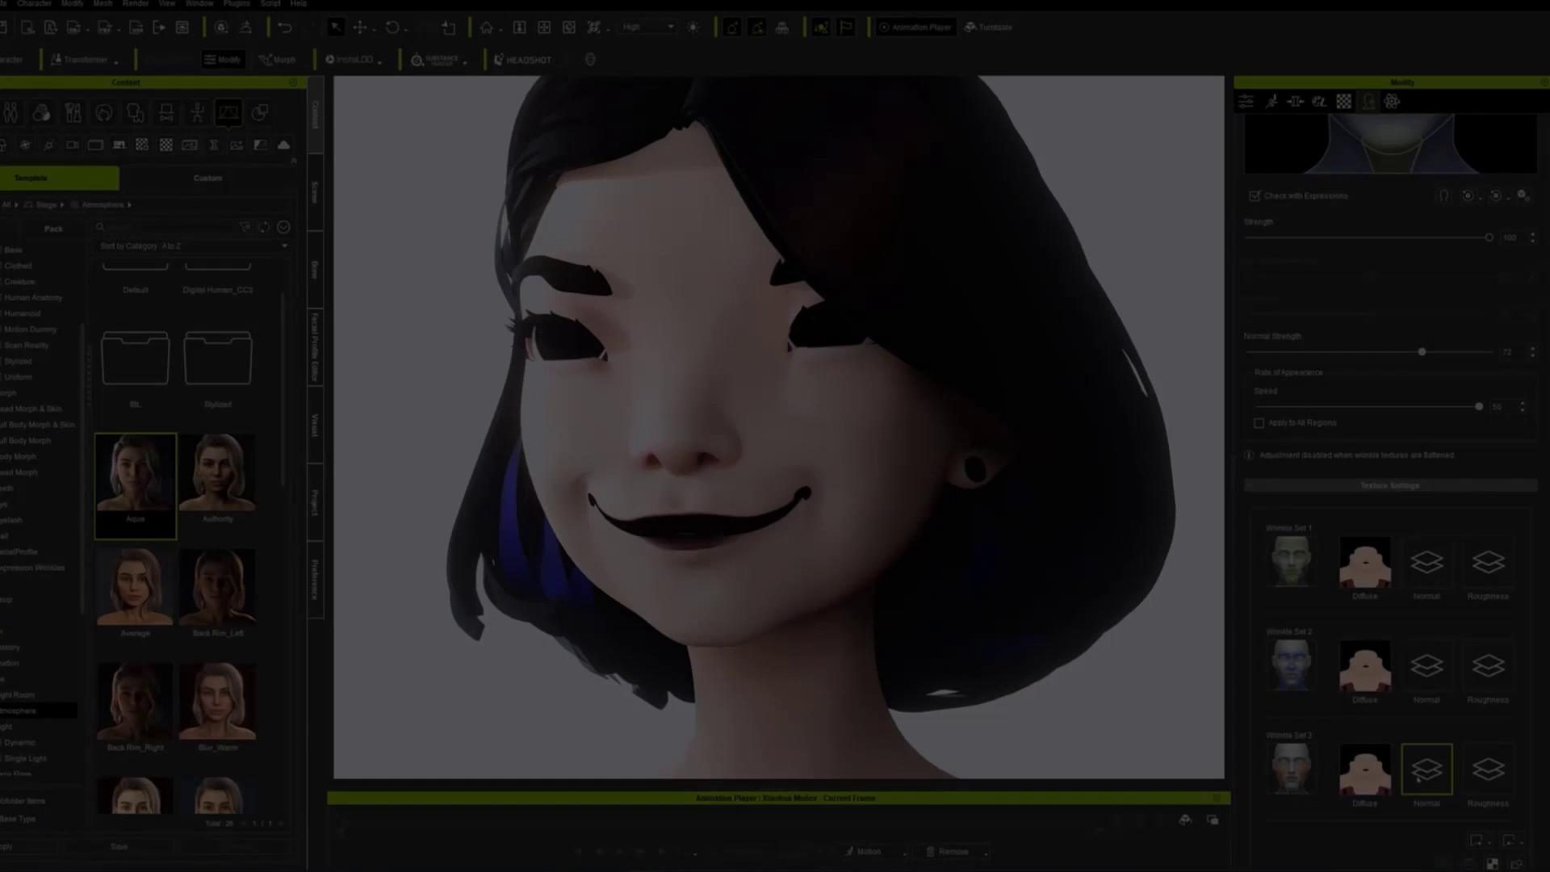